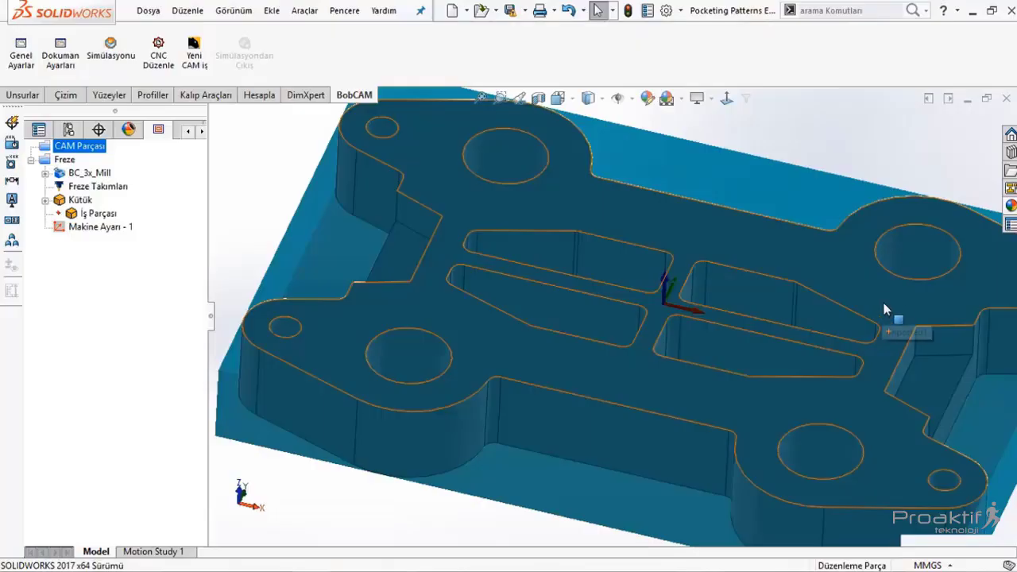
Launch the 2 Eksen Takımyolları wizard for Makine Ayarı - 1 and nudge the dialog right
mouse_move(775, 324)
middle_down()
mouse_move(779, 340)
mouse_move(602, 325)
mouse_move(568, 302)
mouse_move(713, 302)
mouse_move(906, 386)
mouse_move(180, 210)
middle_up()
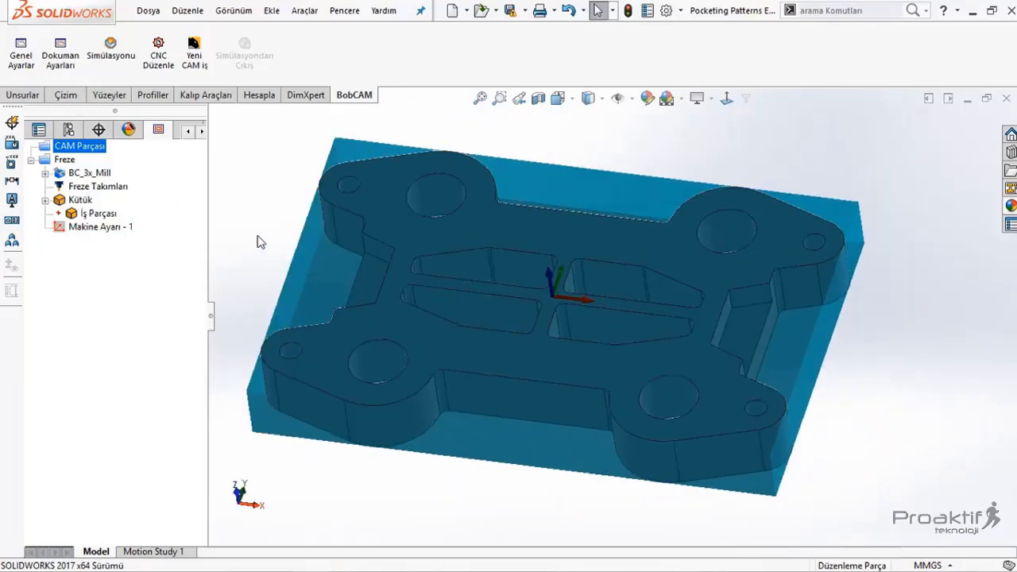
click(102, 228)
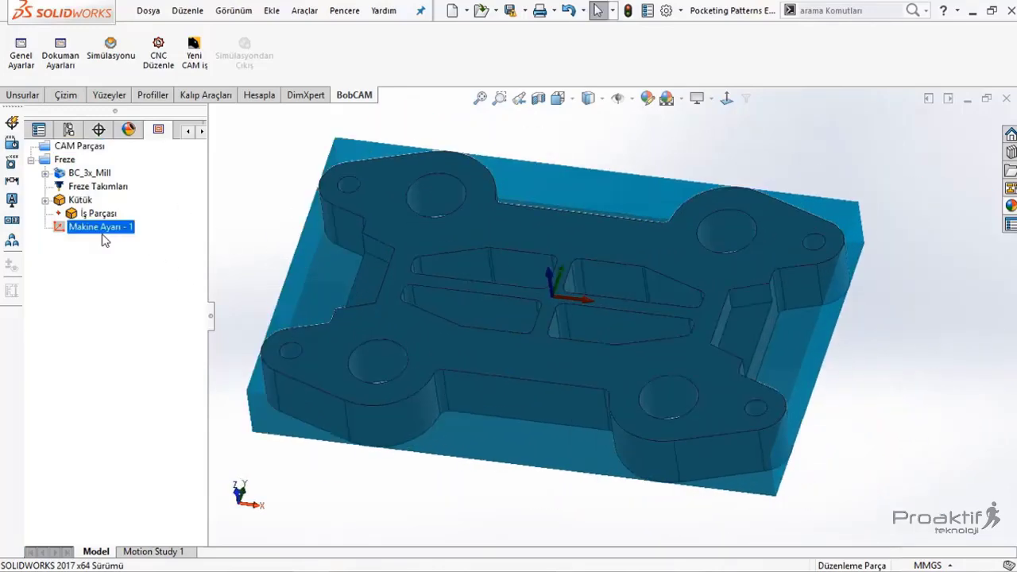
right_click(104, 239)
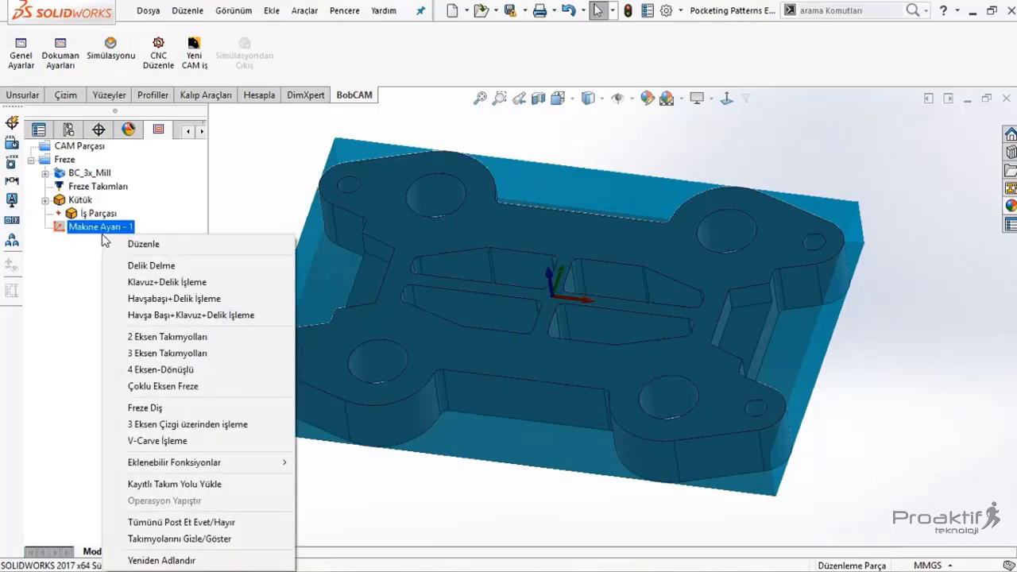
click(176, 338)
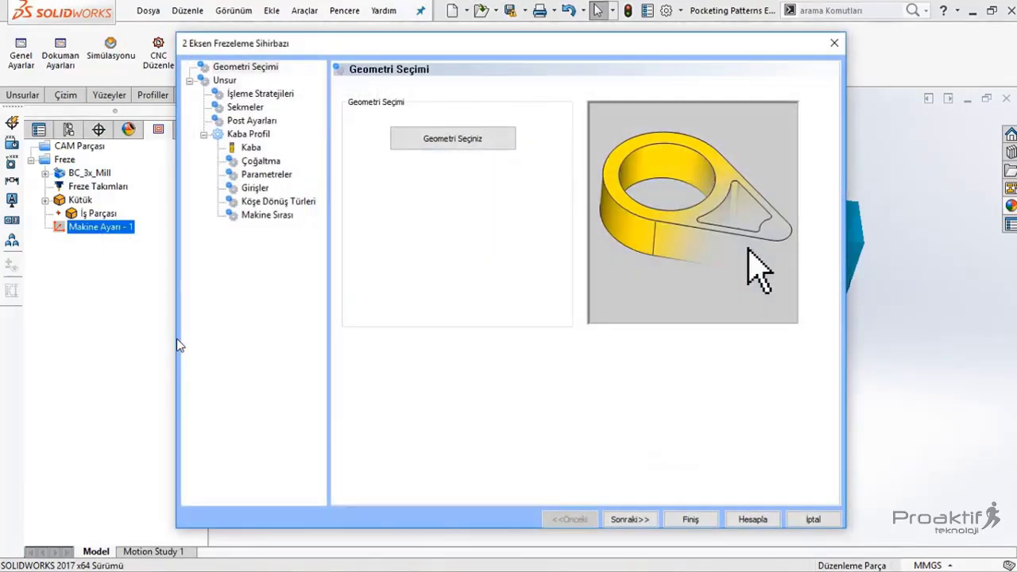
click(457, 149)
drag(441, 45, 472, 45)
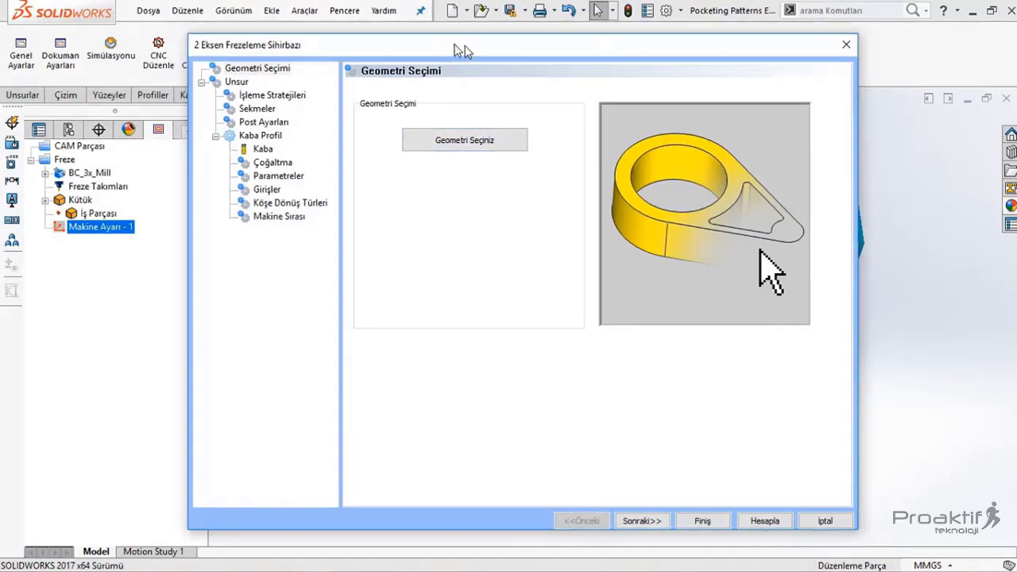
Pick the plate's outer contour loop from a bottom edge using Çevreye Seç
click(488, 144)
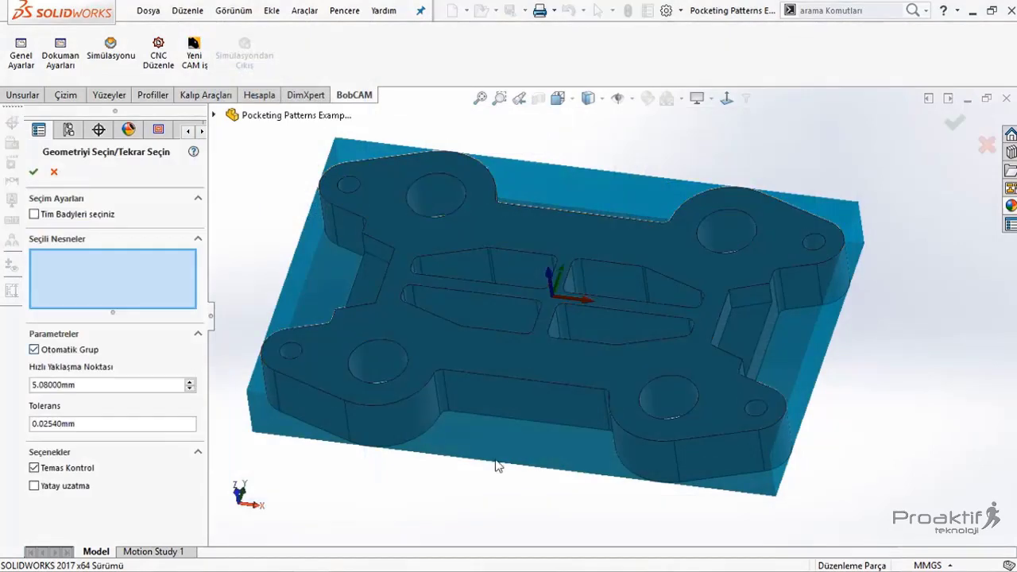
middle_drag(499, 467, 530, 477)
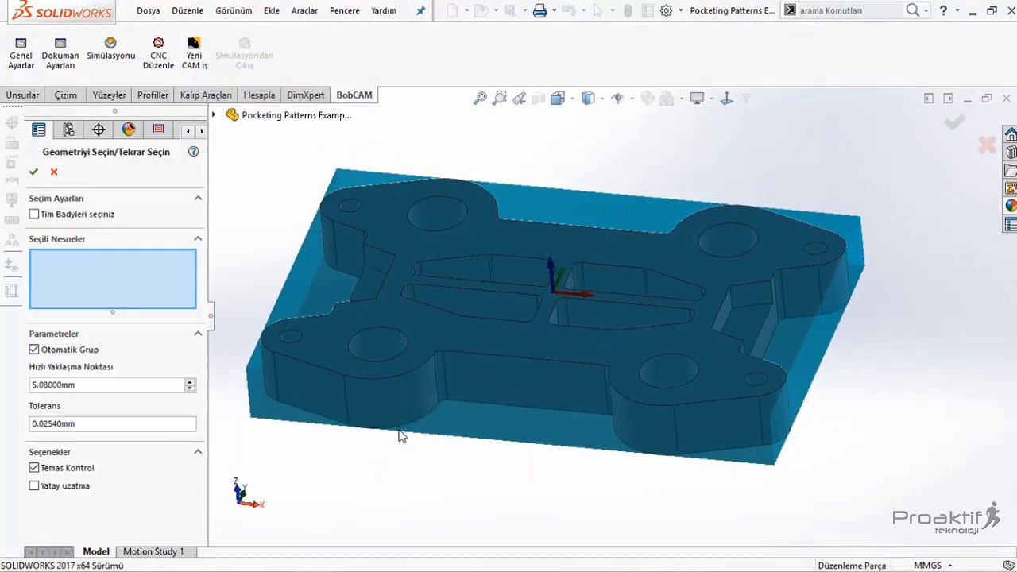
middle_drag(402, 434, 474, 456)
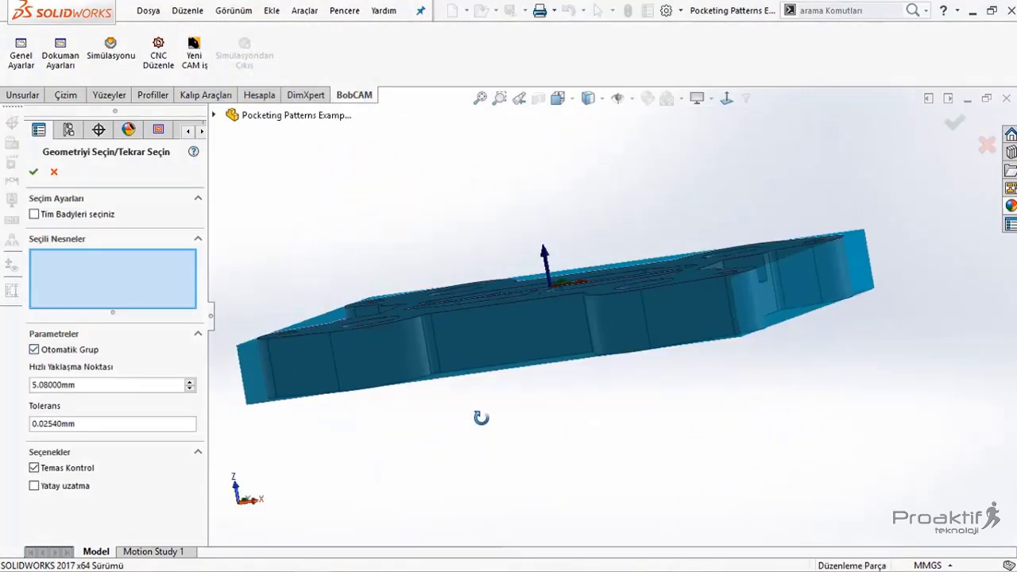
right_click(456, 372)
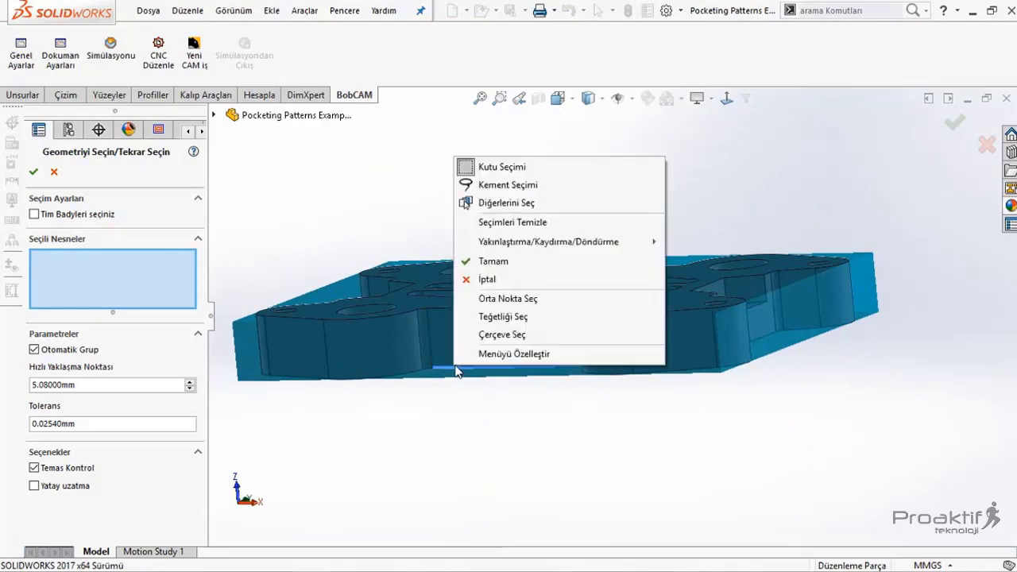
click(471, 337)
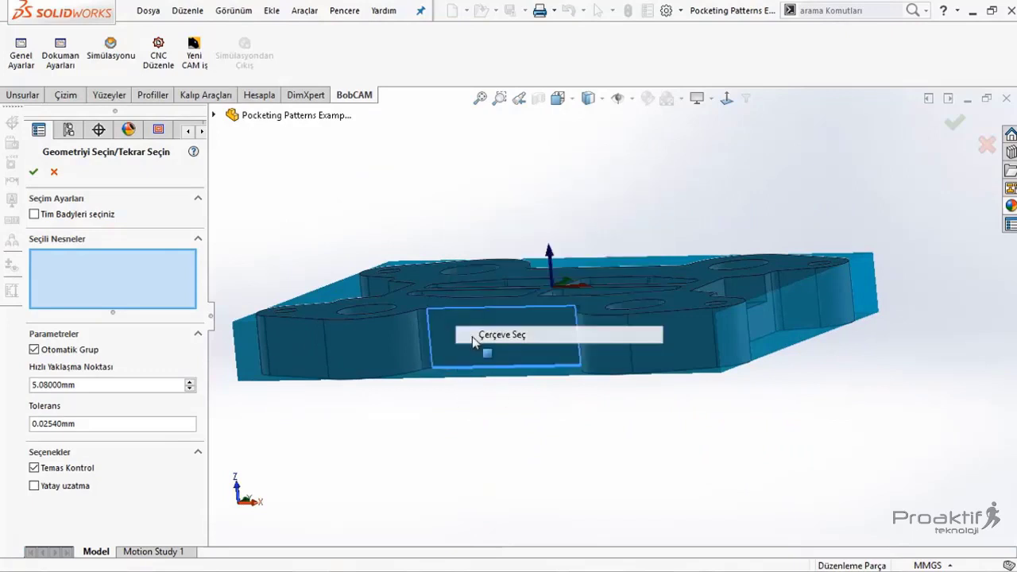
click(528, 349)
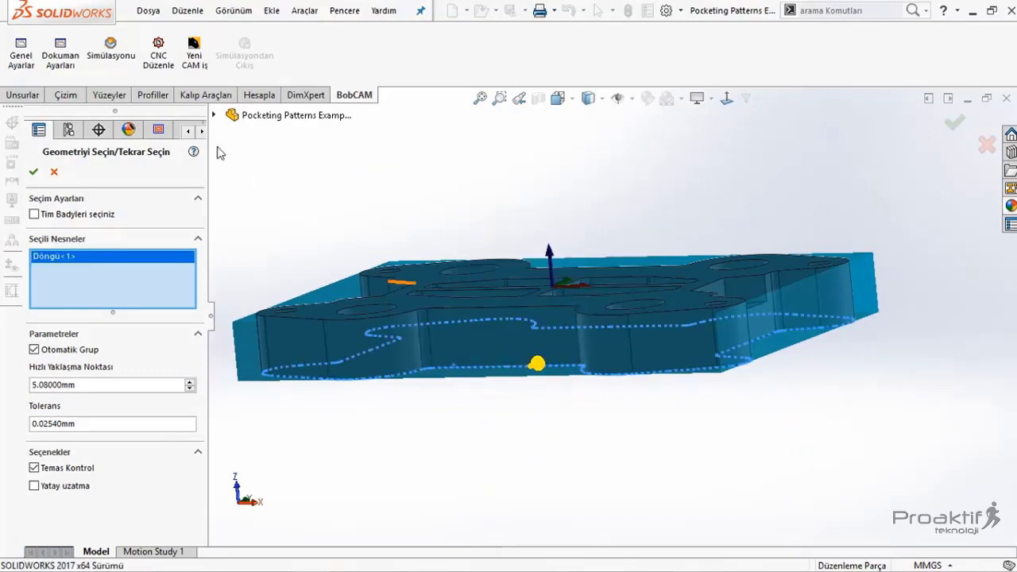
Inspect the selected outer contour from several angles and confirm it as geometry
middle_drag(401, 283, 429, 254)
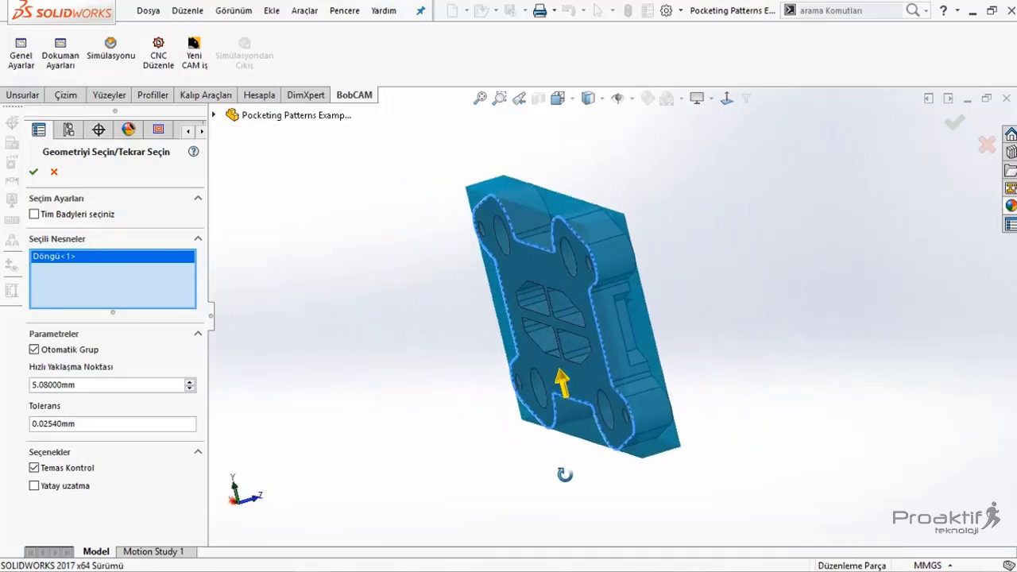
middle_drag(427, 365, 609, 278)
scroll(323, 200, down, 5)
middle_drag(322, 199, 477, 302)
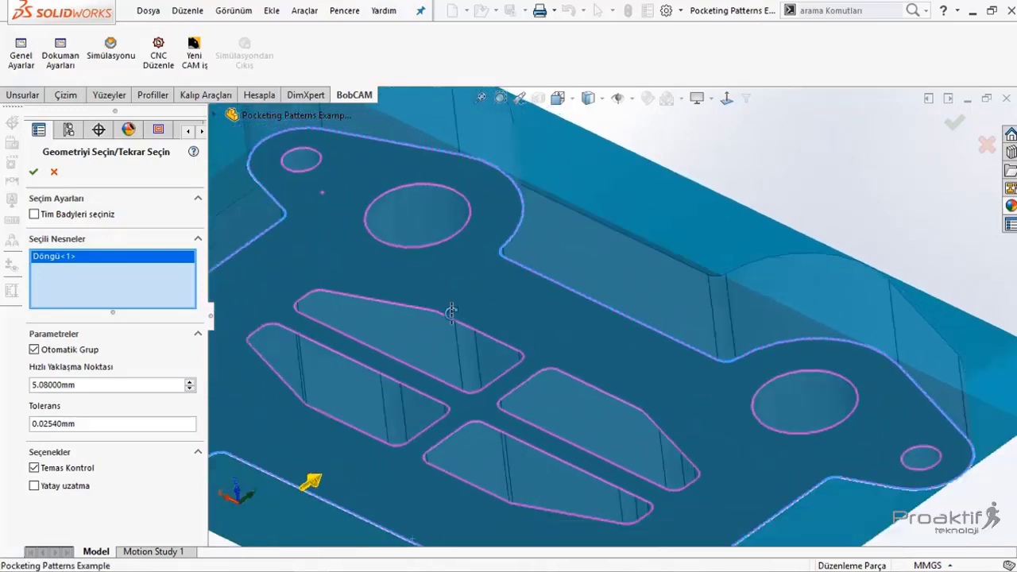
scroll(526, 326, up, 5)
mouse_move(526, 326)
middle_down()
mouse_move(620, 343)
mouse_move(604, 392)
middle_up()
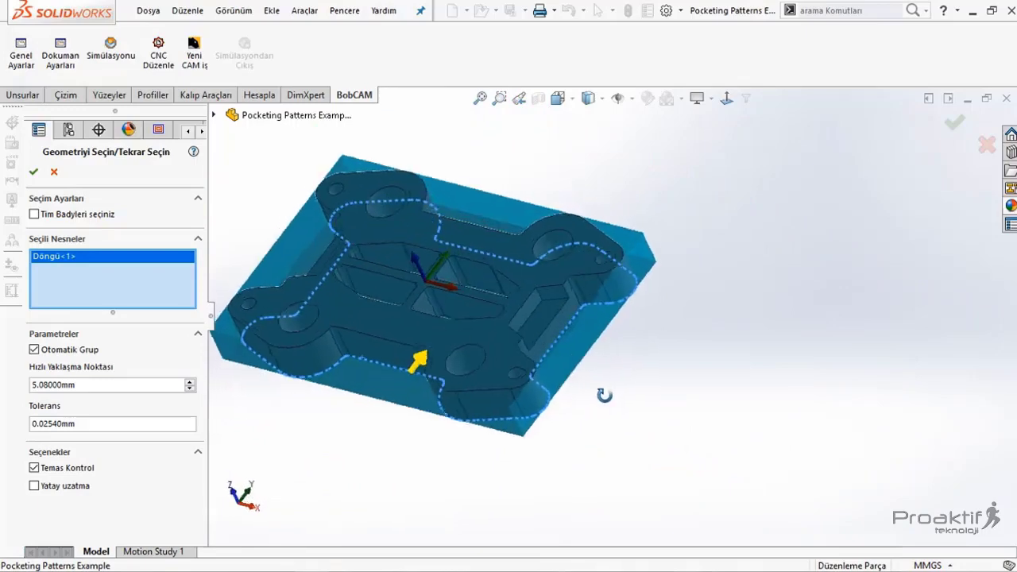
scroll(365, 330, up, 3)
scroll(366, 327, down, 2)
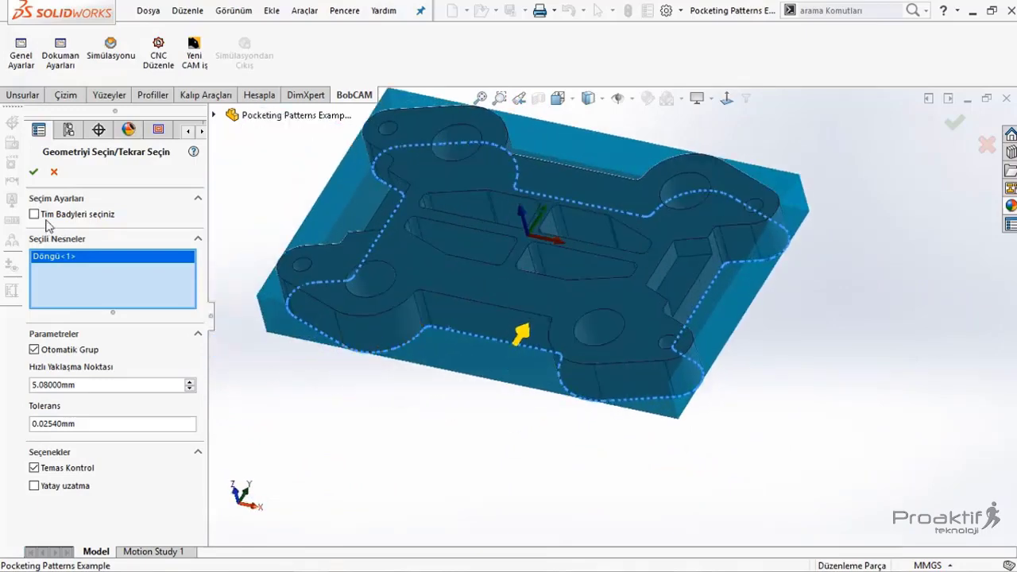
click(34, 172)
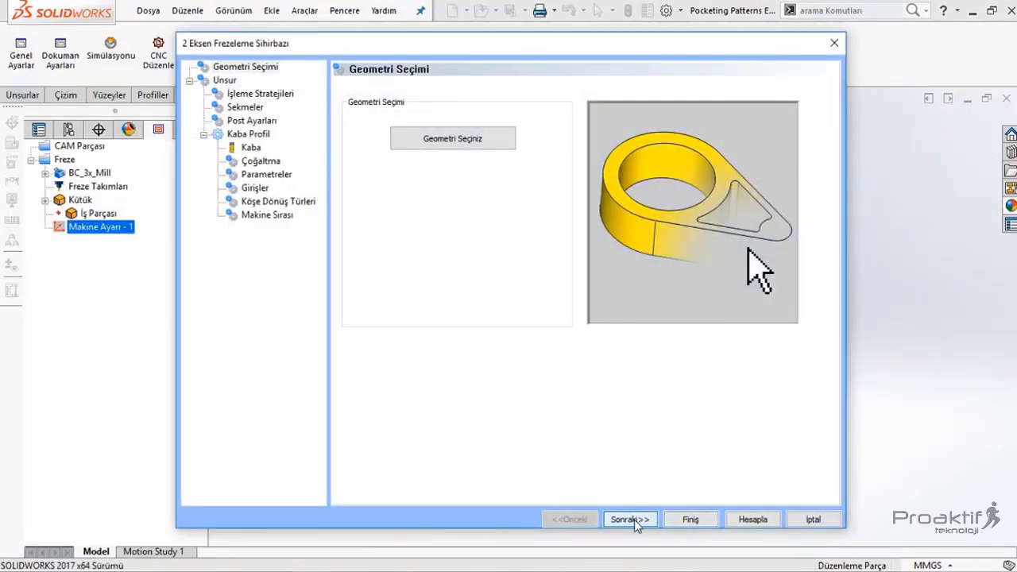
On the Unsur page, set Hızlı Yaklaşma to 20 and Parçanın Üstü to 2
click(632, 521)
click(493, 136)
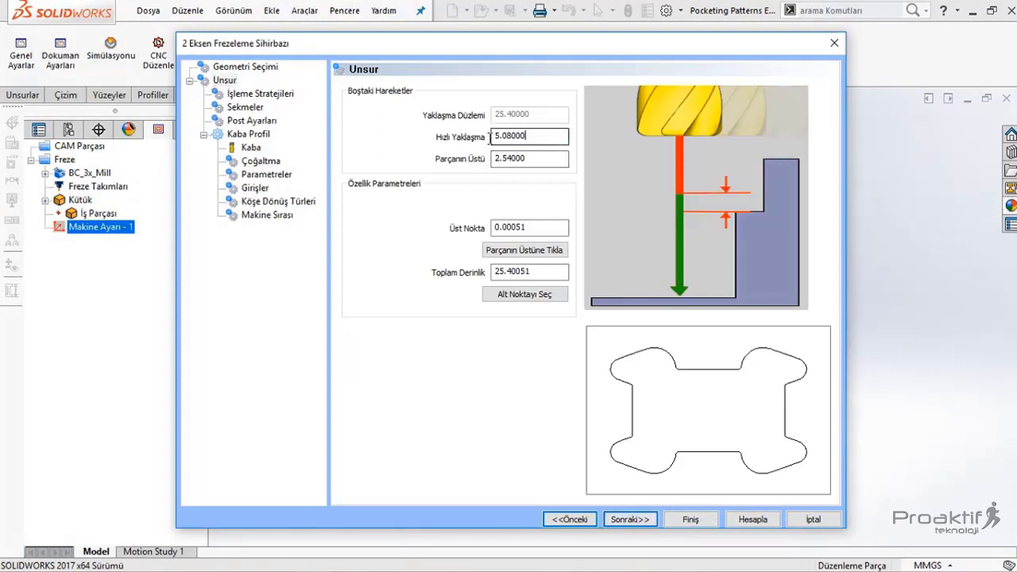
key(Tab)
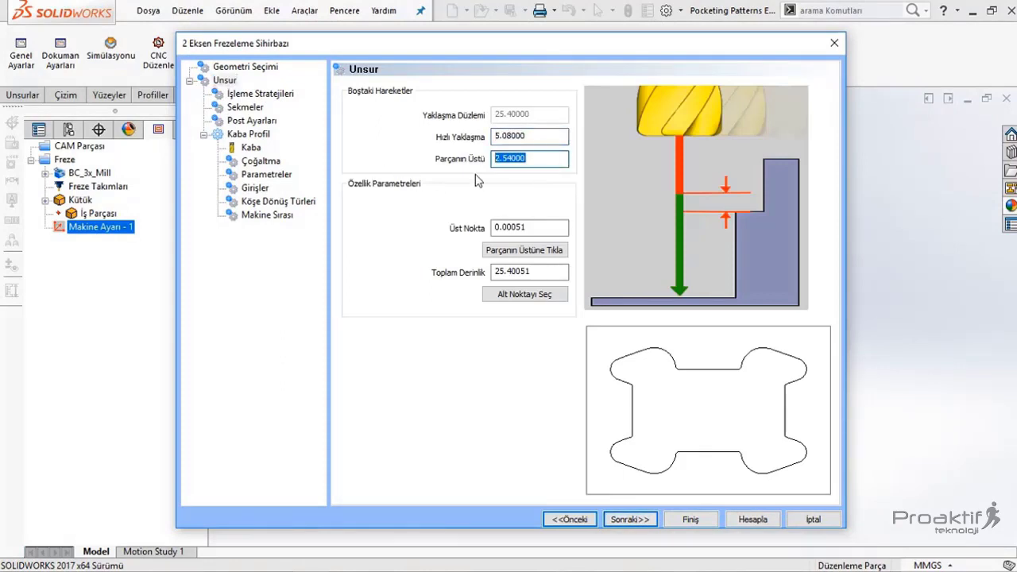
double_click(550, 136)
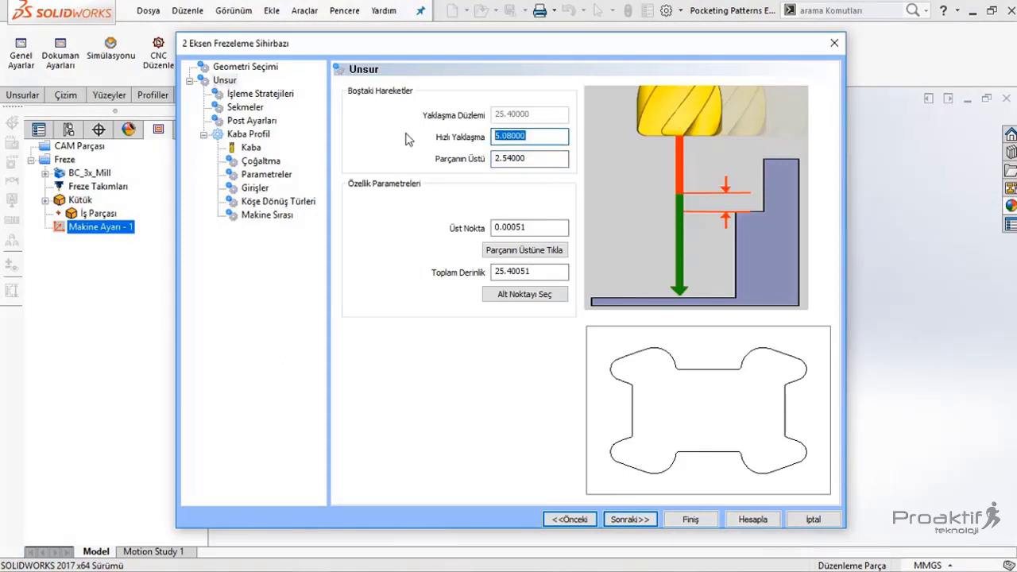
text(20)
key(Tab)
text(2)
key(Tab)
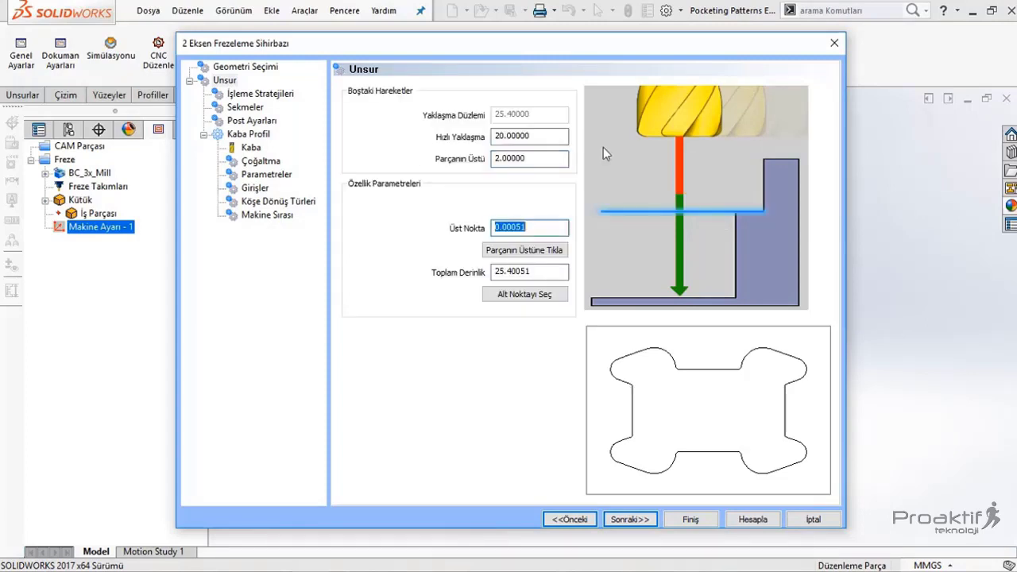
Re-check the Hızlı Yaklaşma and Parçanın Üstü values
click(556, 137)
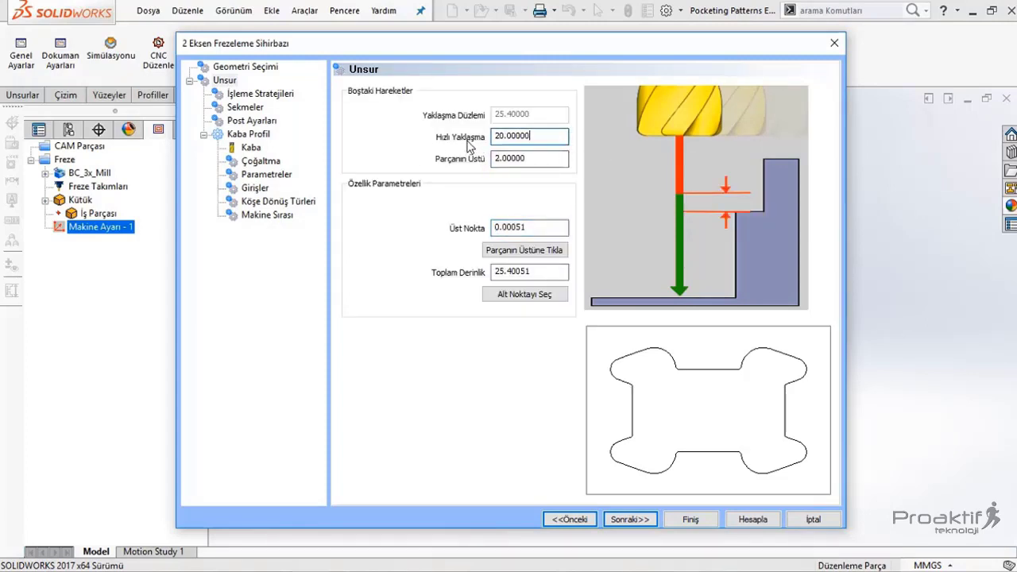
double_click(550, 136)
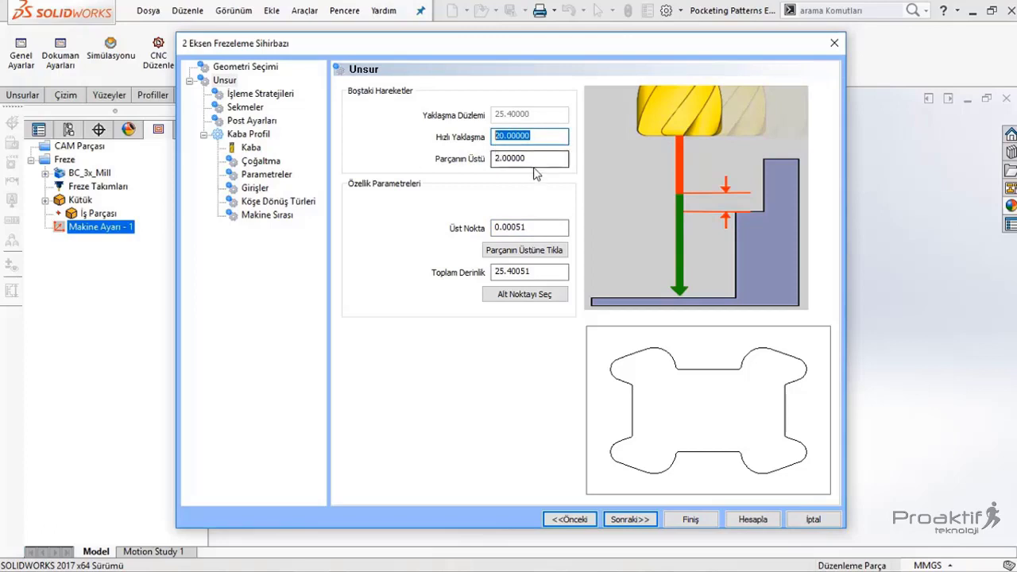
key(Tab)
key(shift+Tab)
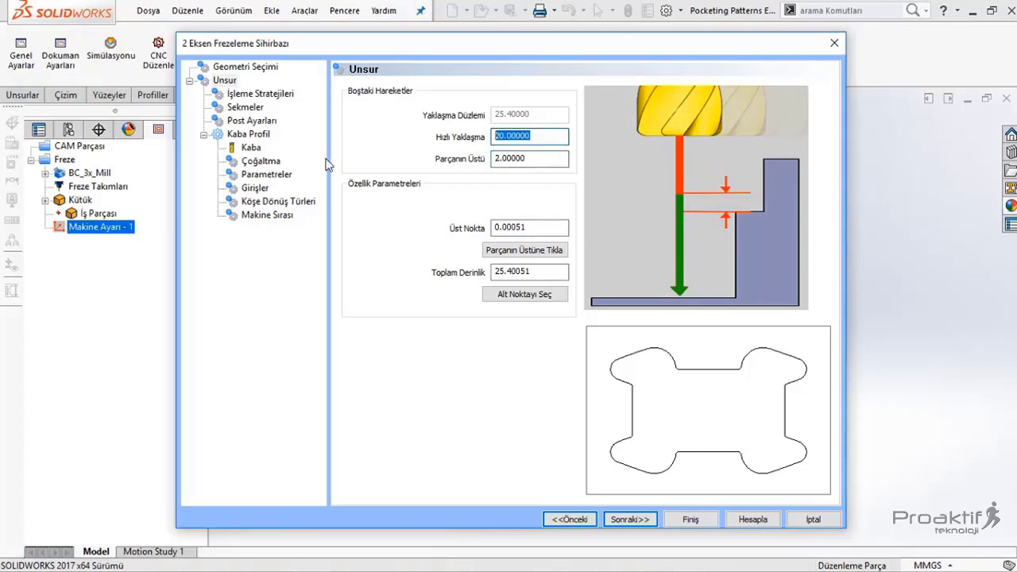
double_click(563, 162)
double_click(547, 132)
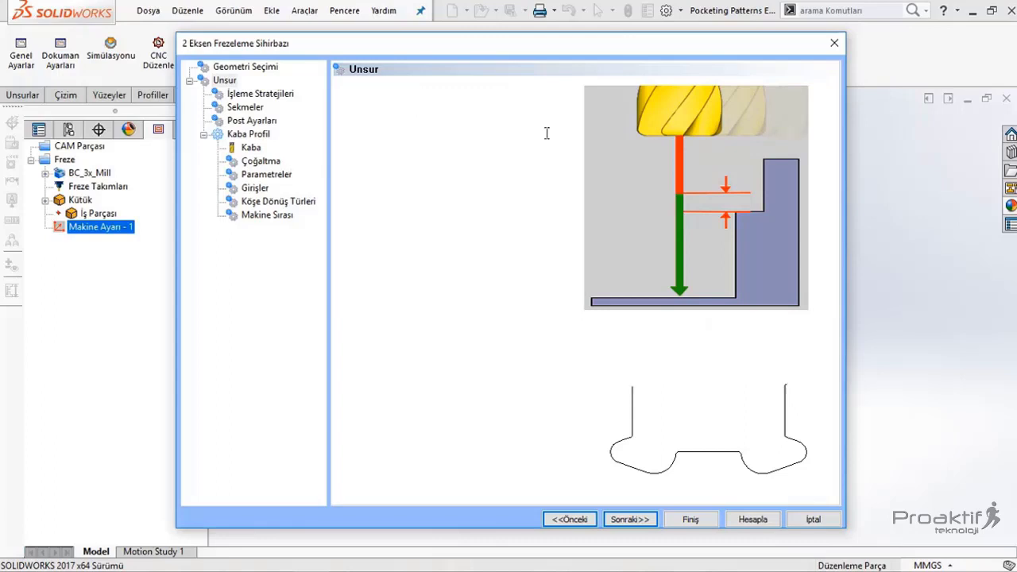
double_click(534, 157)
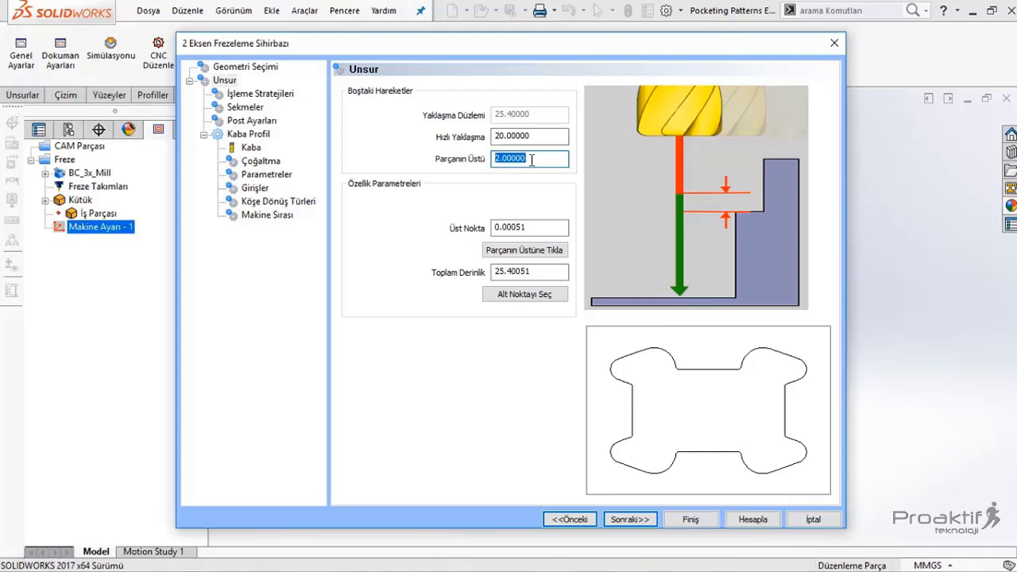
Pick the lower edge as bottom point and part top as top point, giving 25.40000 depth
click(548, 229)
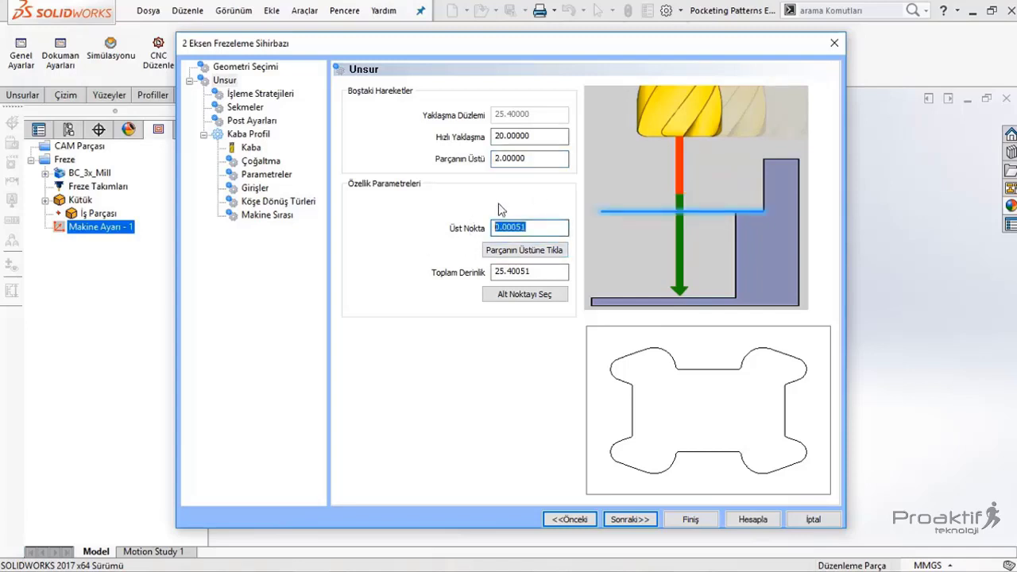
click(517, 272)
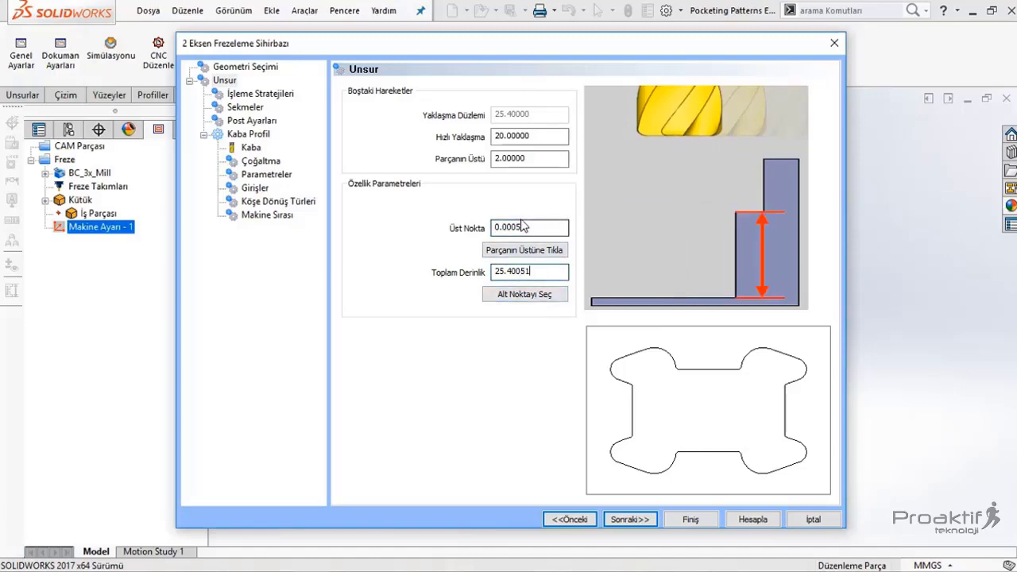
click(524, 249)
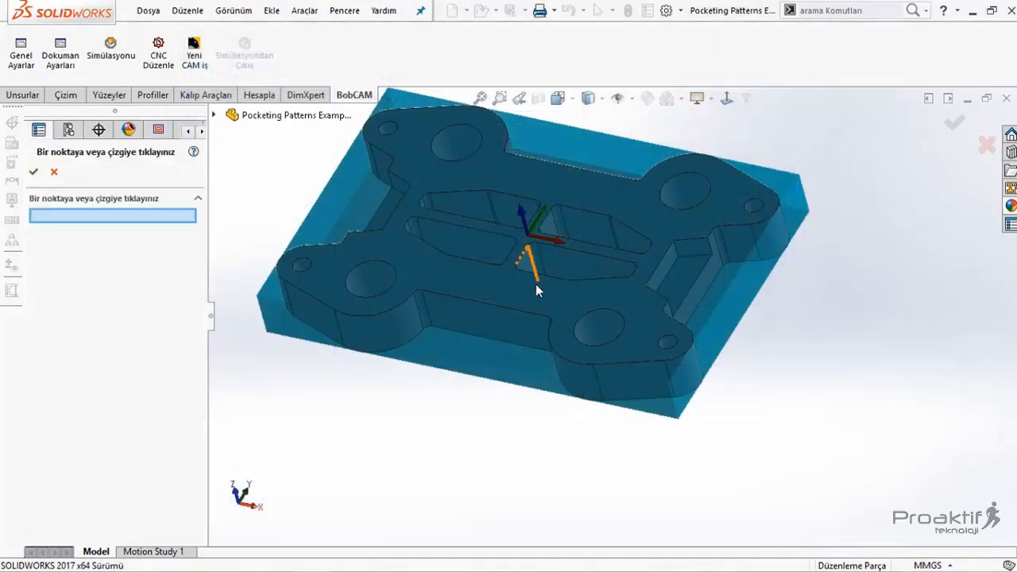
click(506, 305)
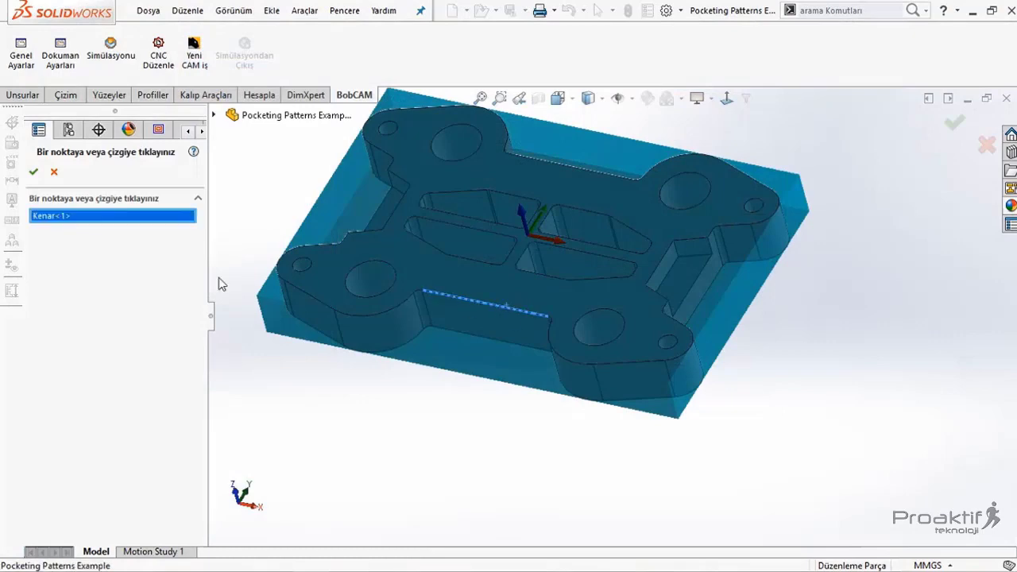
click(33, 172)
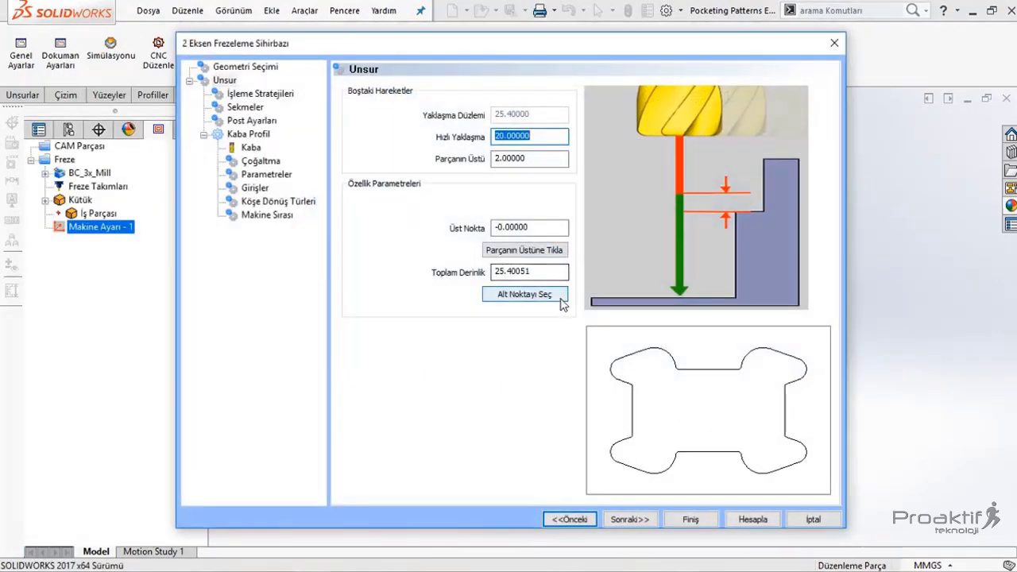
click(524, 294)
click(527, 354)
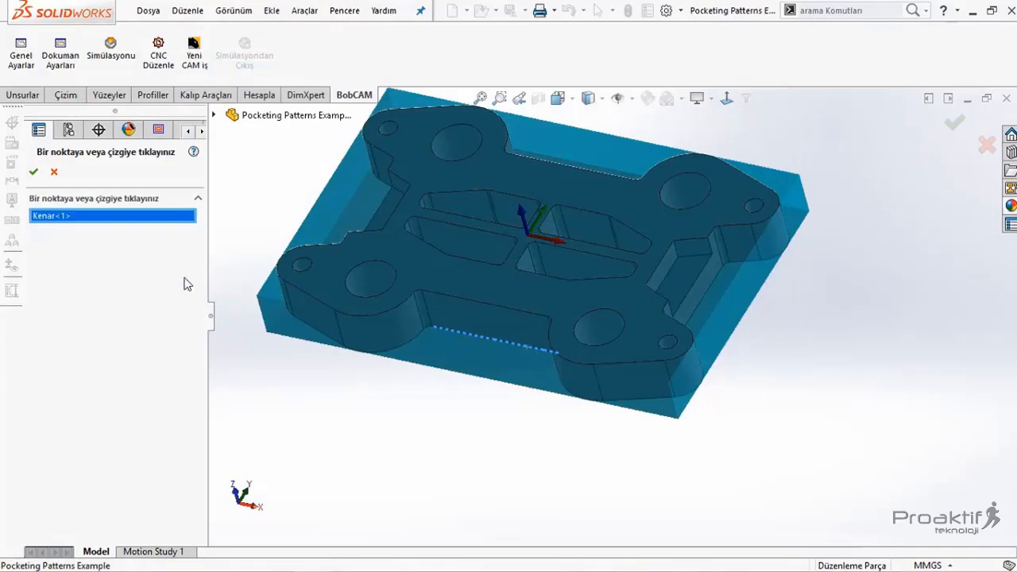
click(33, 172)
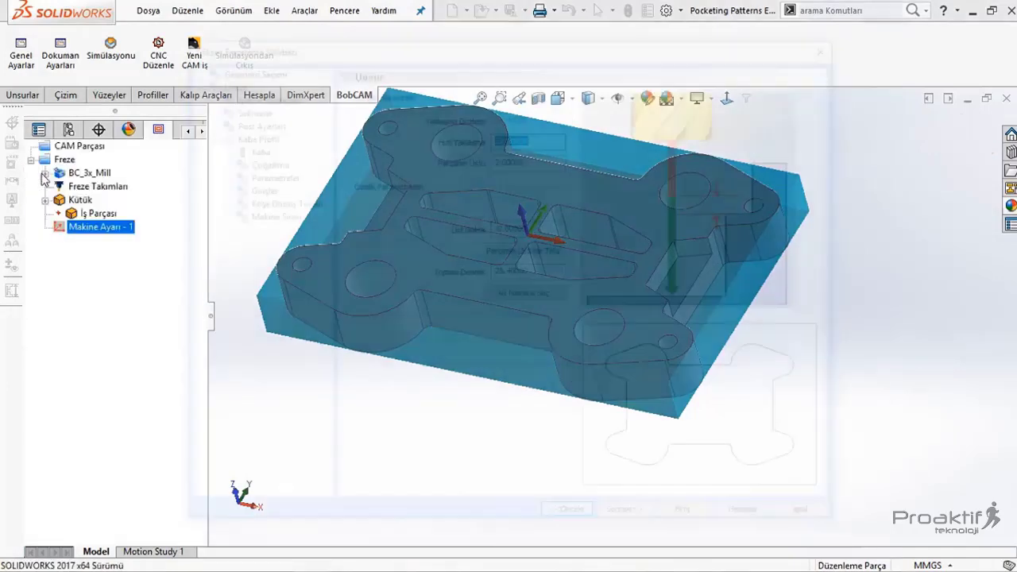
click(518, 227)
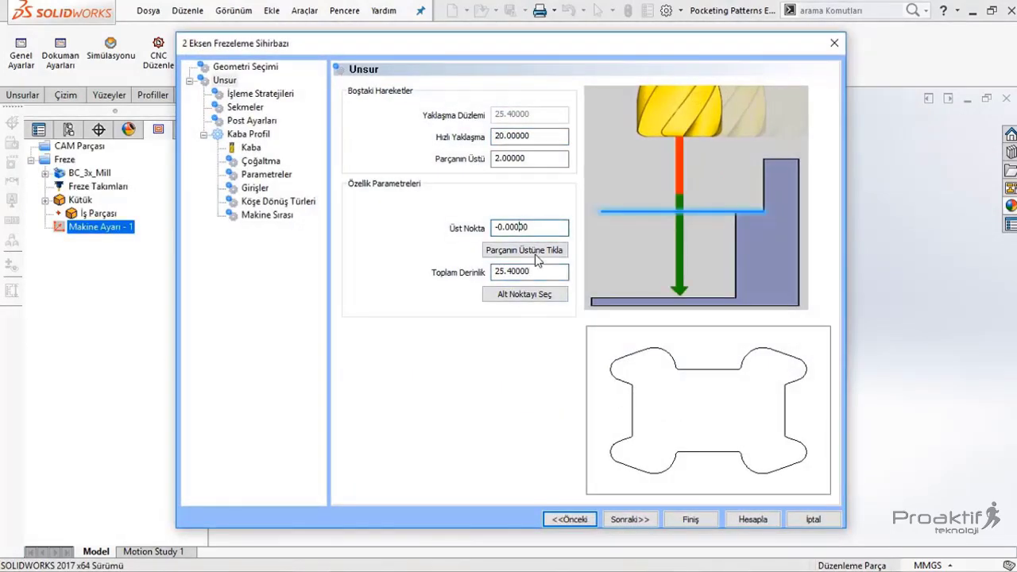
click(636, 519)
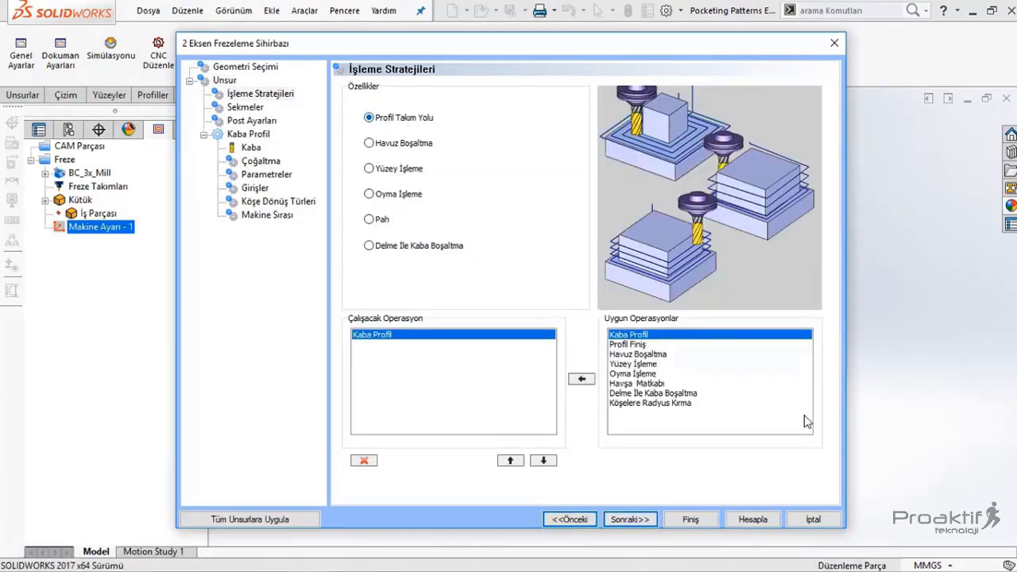
Queue Profil Finiş after Kaba Profil and compare the rough and finish previews
click(630, 344)
click(581, 379)
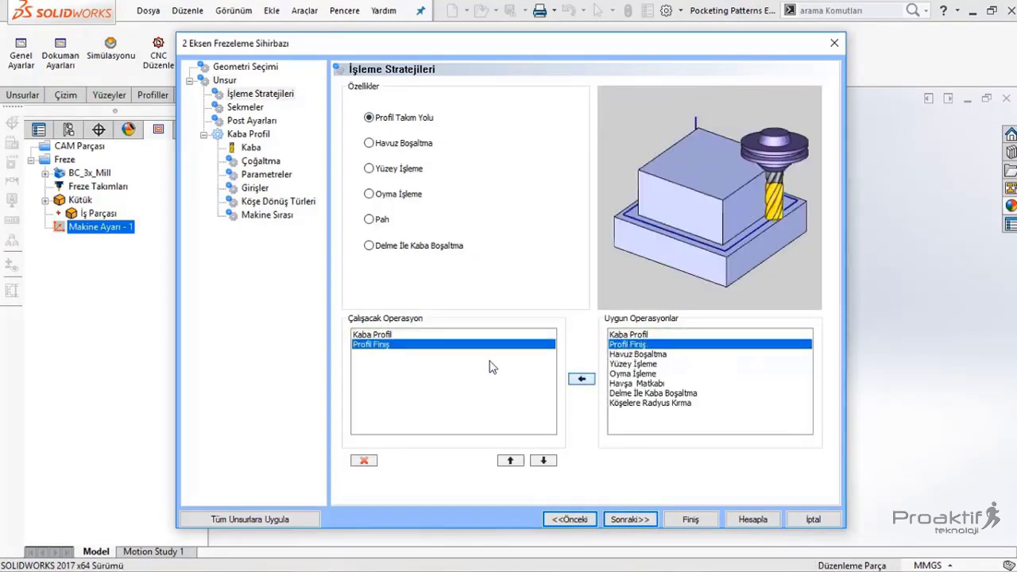
click(411, 336)
click(378, 347)
click(372, 336)
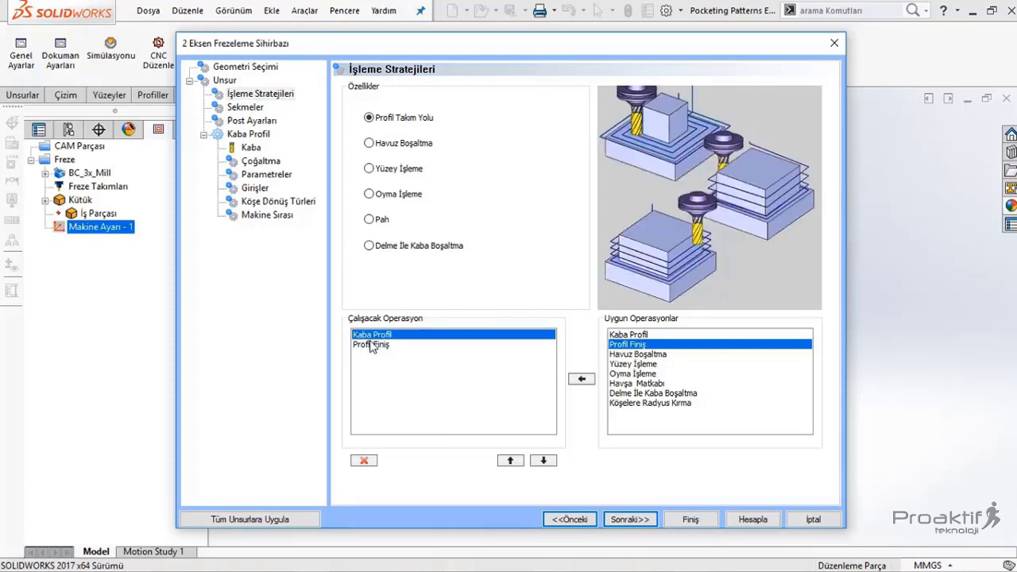
click(373, 346)
click(372, 336)
click(373, 348)
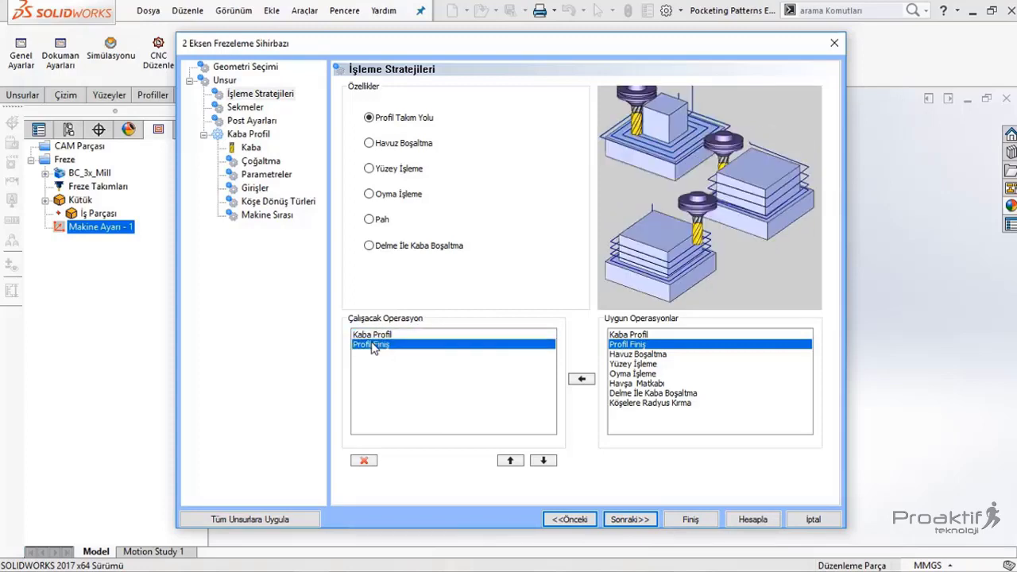
click(261, 161)
mouse_move(393, 118)
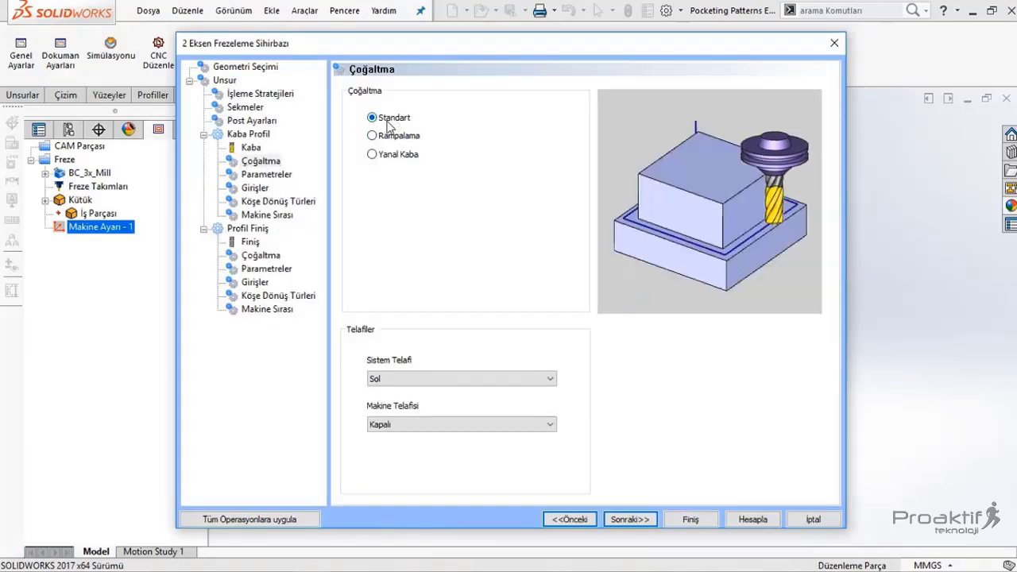
click(238, 94)
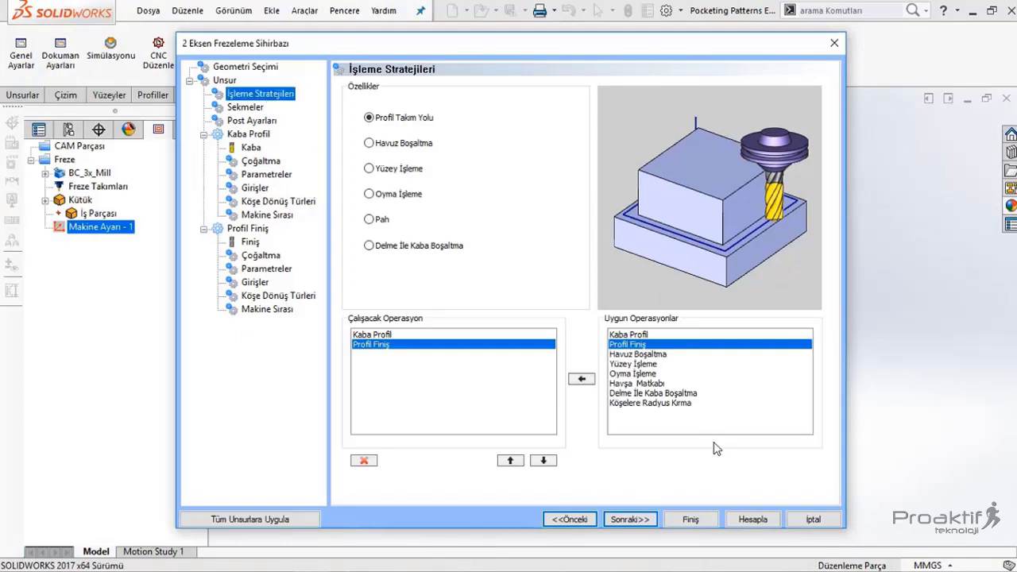
On Post Ayarları, review the work offset list and keep Çalışma Ofseti 1
click(637, 521)
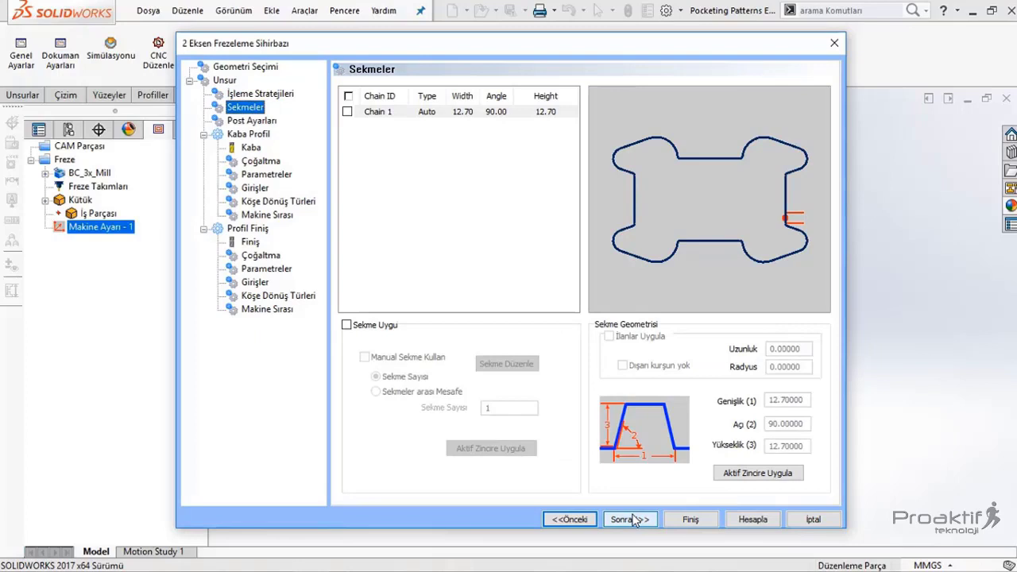
click(631, 520)
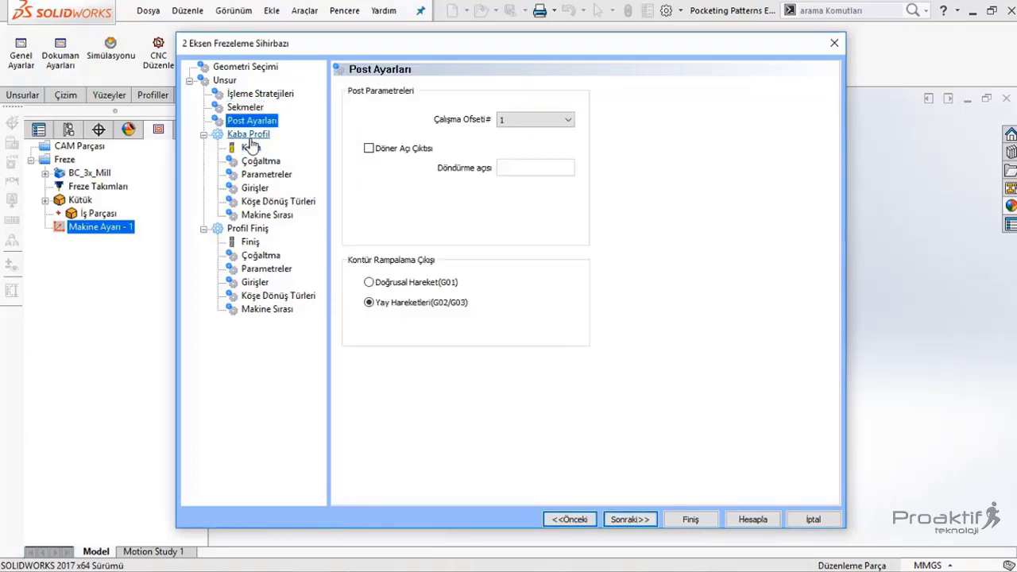
click(535, 127)
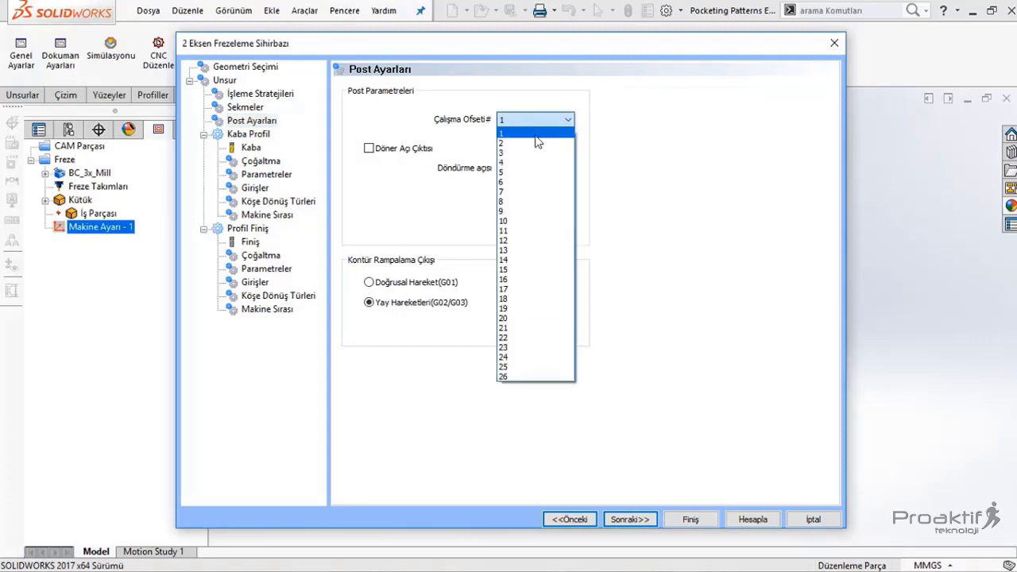
click(534, 132)
click(526, 123)
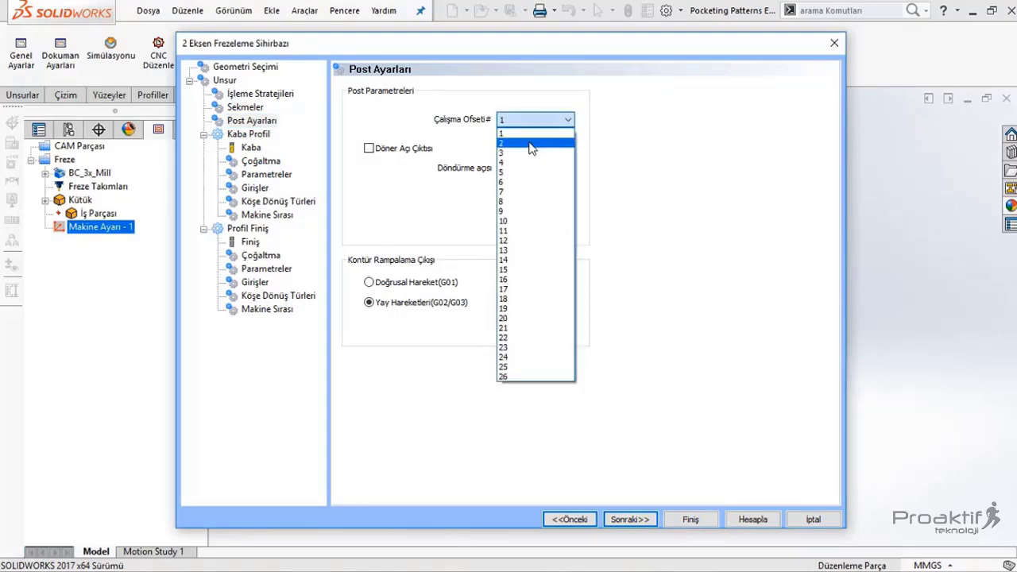
click(513, 116)
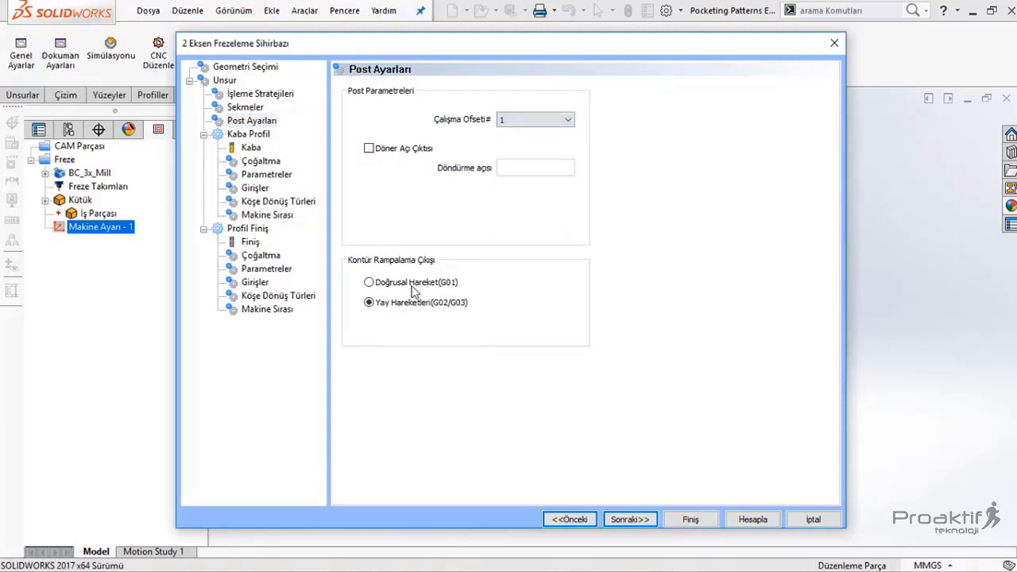
Keep Yay Hareketleri (G02/G03) for the contour ramp exit
click(368, 283)
click(407, 308)
click(410, 287)
click(414, 310)
click(414, 294)
Set the rough tool's Çap to 20 and Uç Radyusu to 5
click(631, 520)
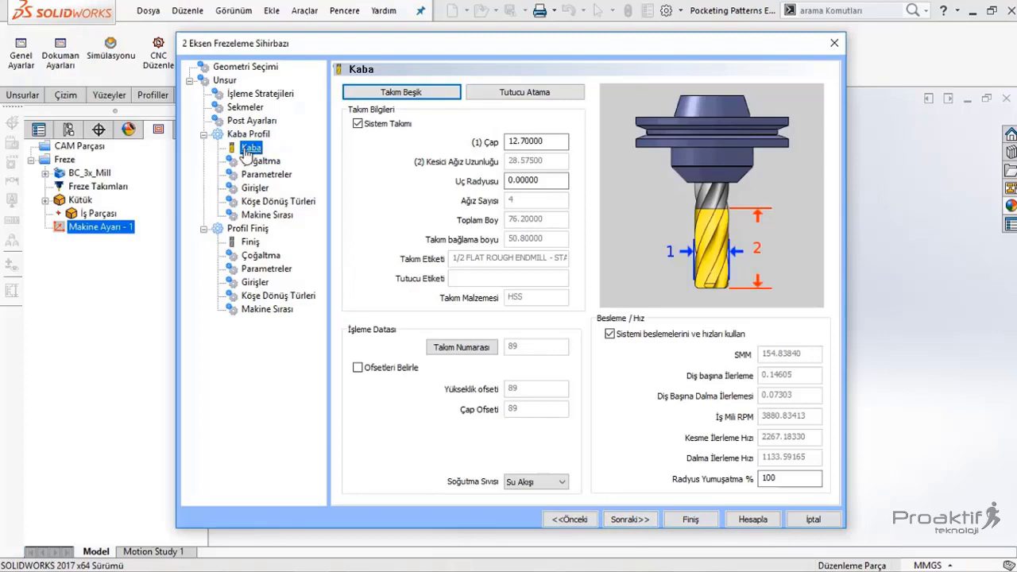
click(563, 143)
drag(417, 144, 116, 45)
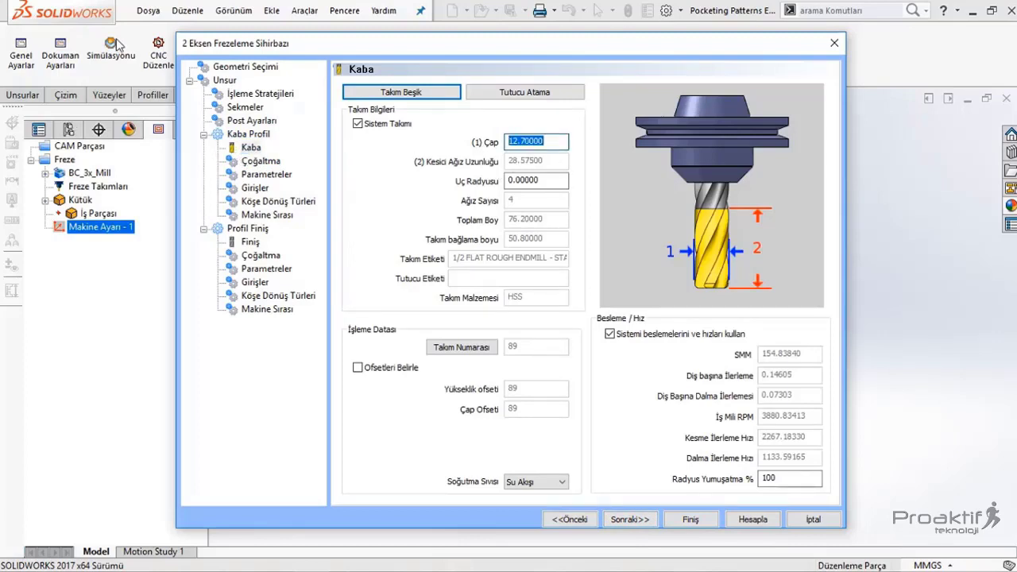
text(20)
key(Tab)
text(5)
key(Tab)
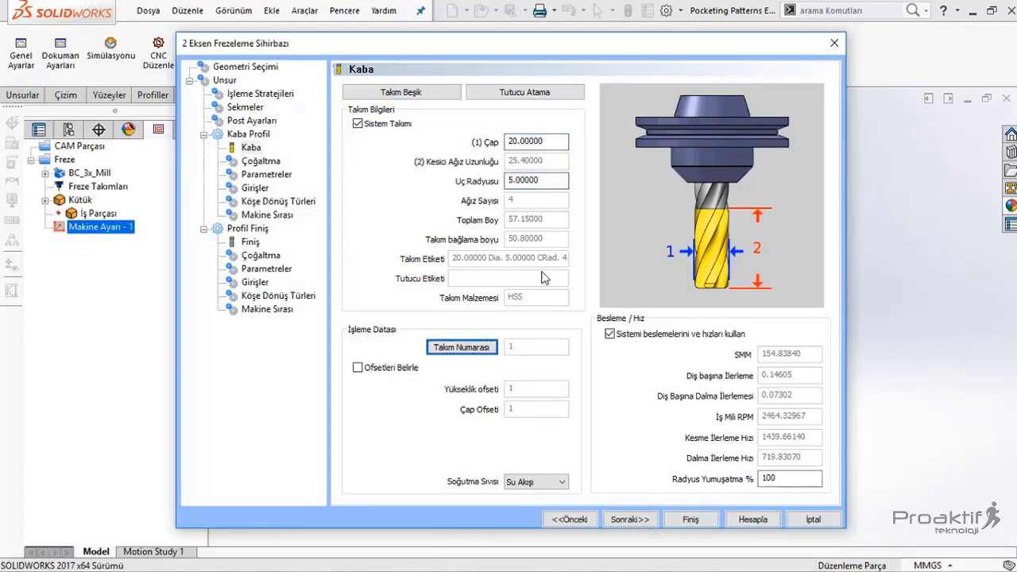
click(544, 181)
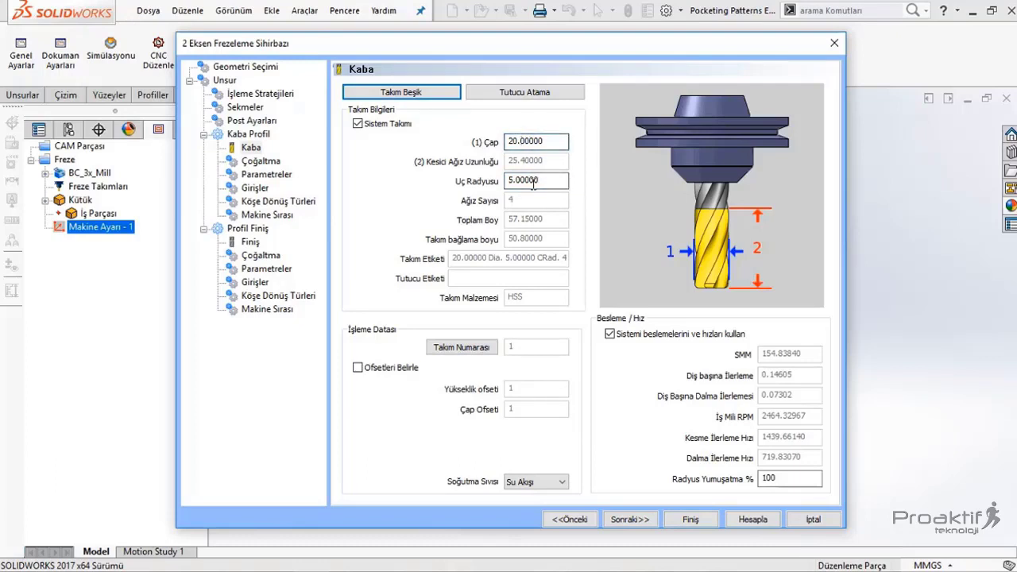
Try manual feeds and speeds, then restore the system values
click(621, 337)
drag(818, 416, 751, 455)
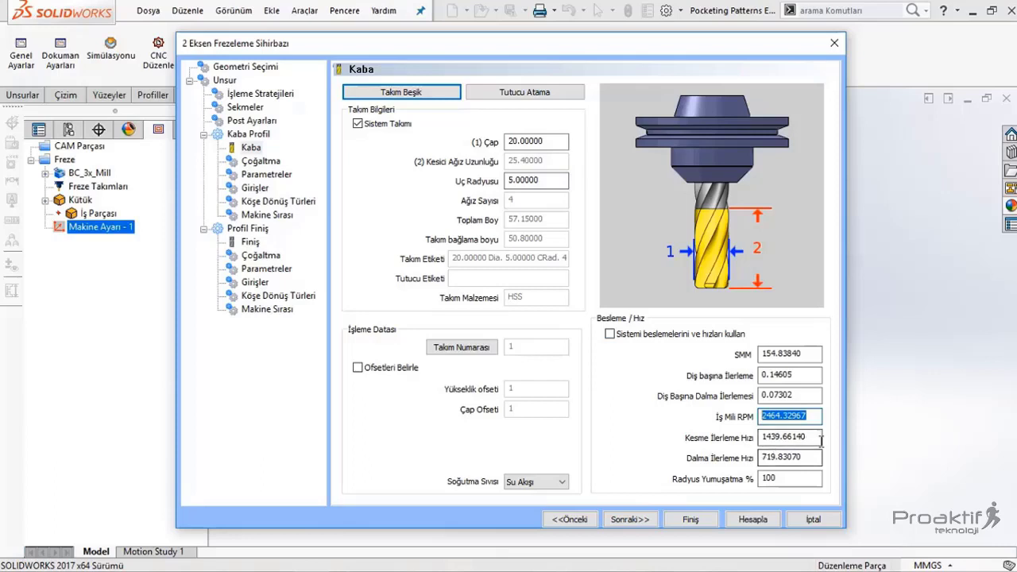
key(Tab)
key(Tab)
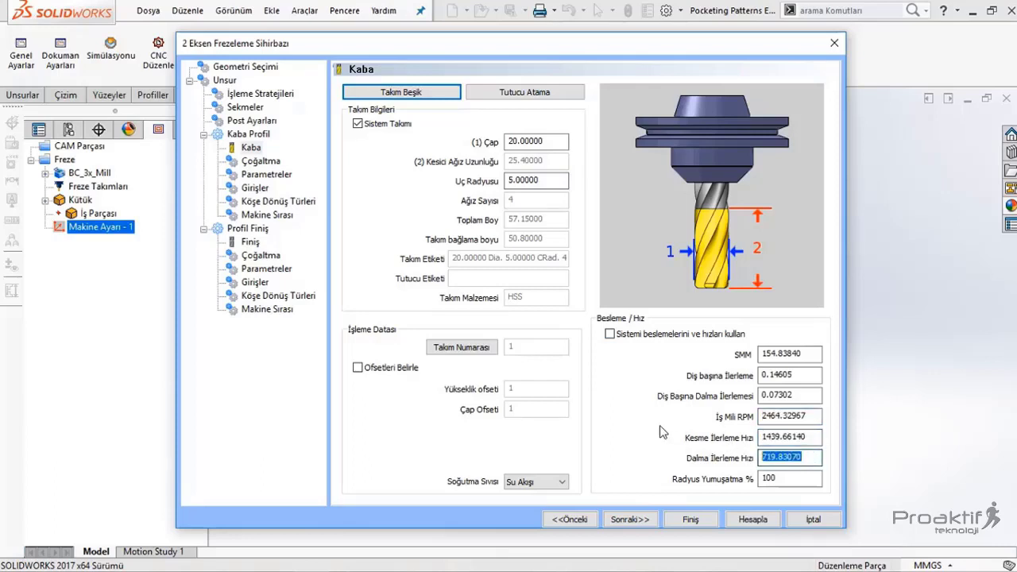
click(610, 337)
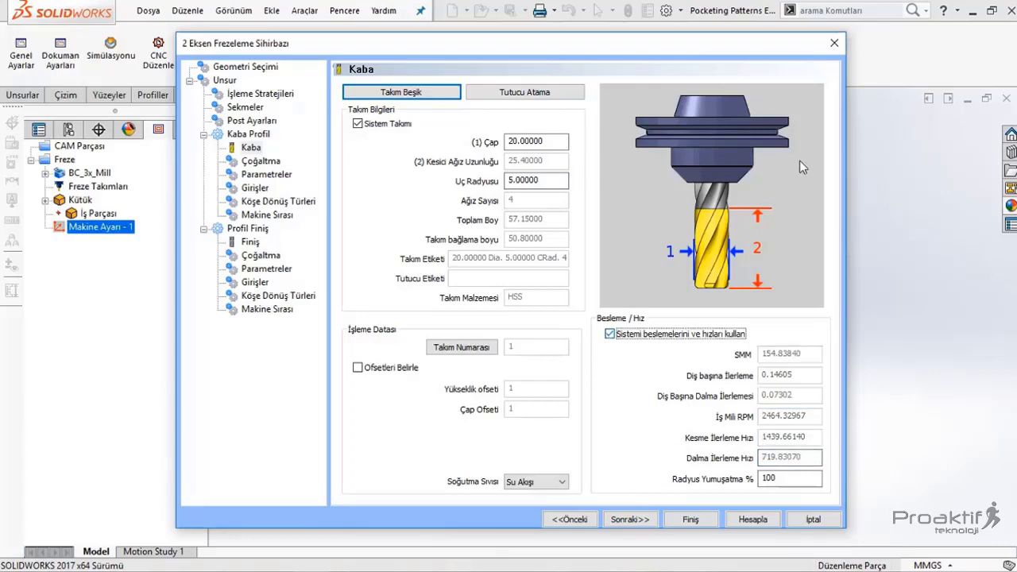
Enable automatic tool numbering so the rough tool is 1 and the finish tool 2
click(483, 360)
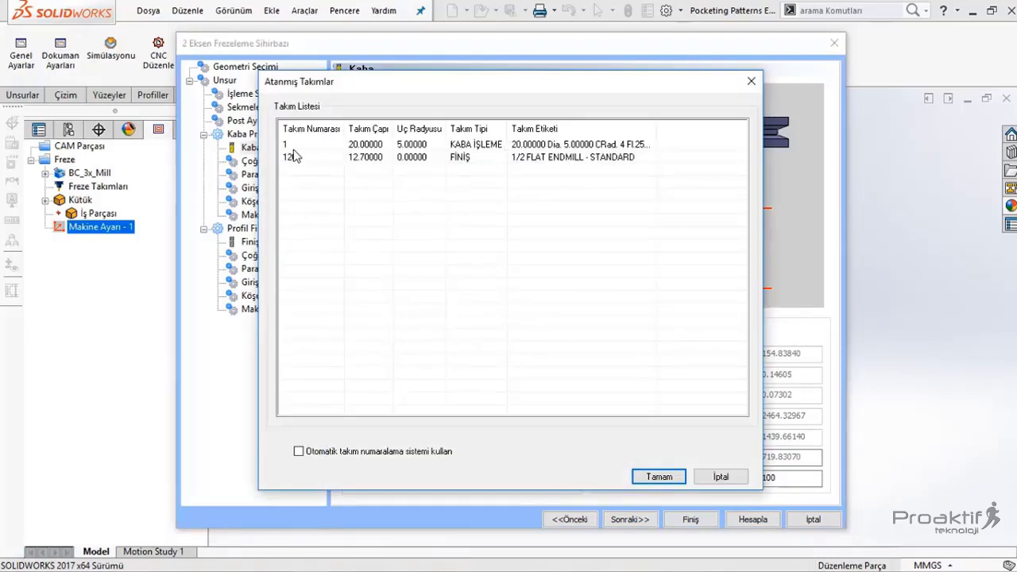
click(364, 451)
drag(474, 78, 534, 82)
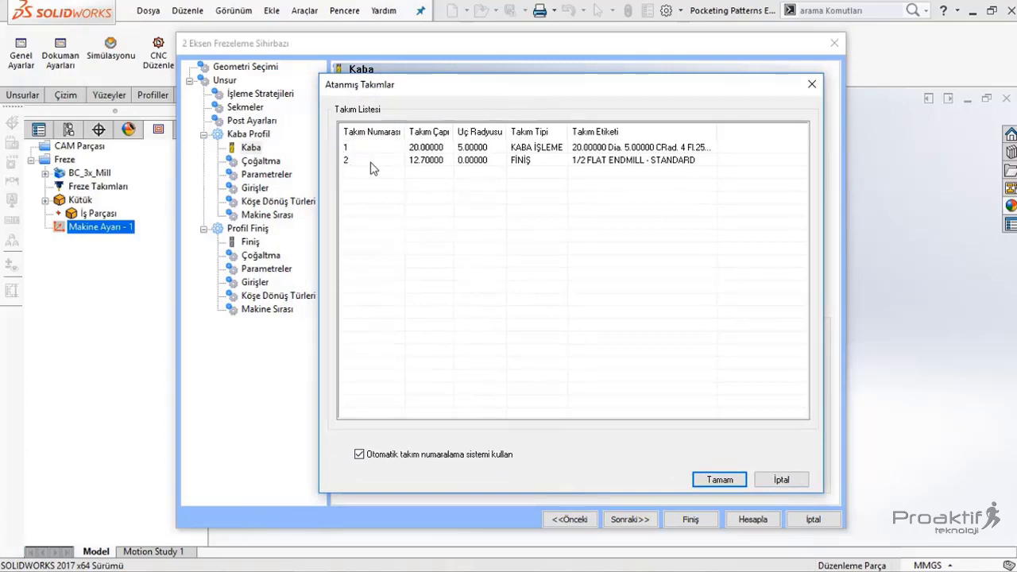
click(720, 480)
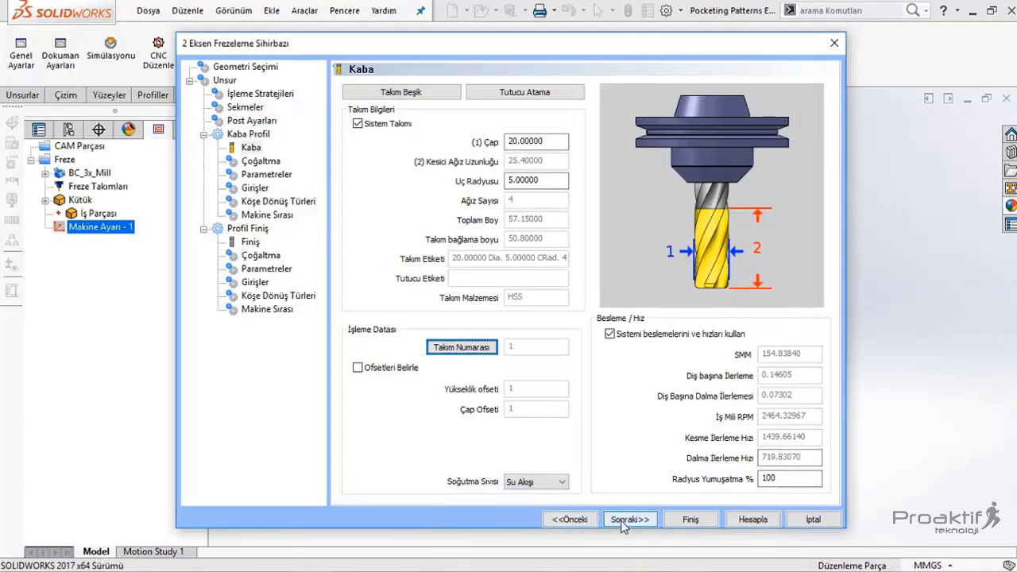
On the rough Çoğaltma page, set Sistem Telafi to Sol
click(624, 521)
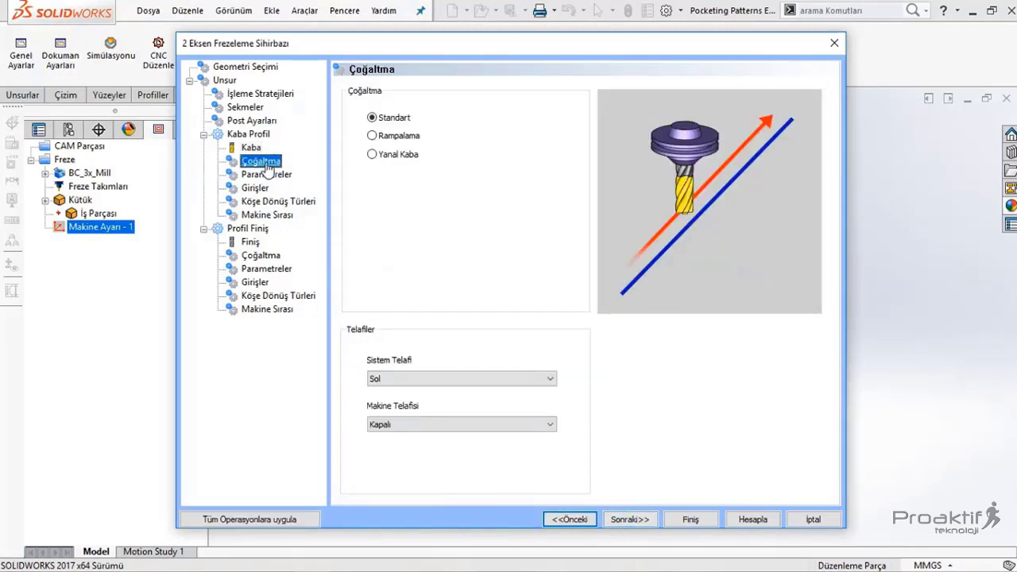
click(396, 119)
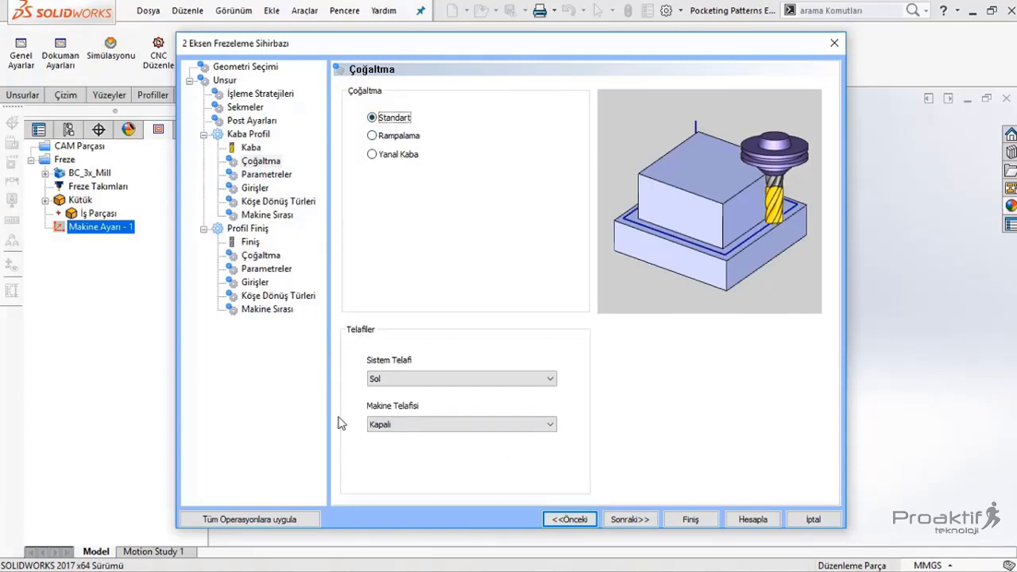
click(394, 380)
click(398, 391)
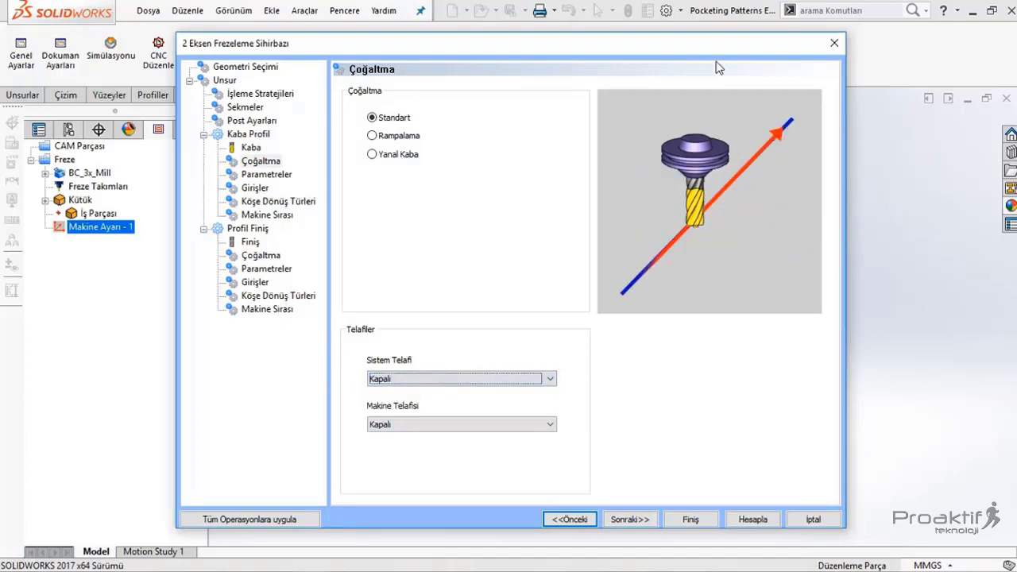
mouse_move(703, 44)
mouse_down()
mouse_move(774, 304)
mouse_move(676, 54)
mouse_up()
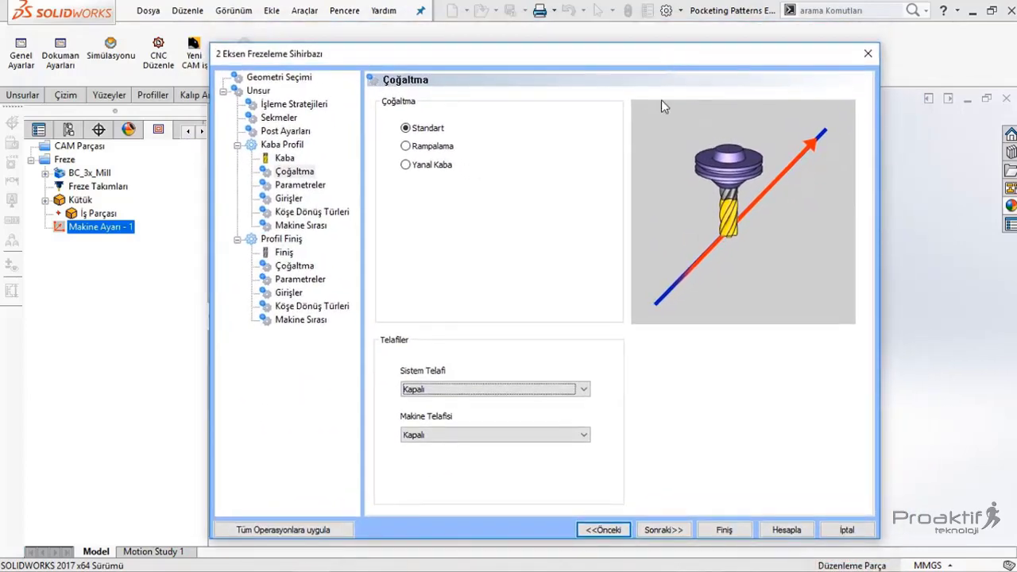
click(458, 391)
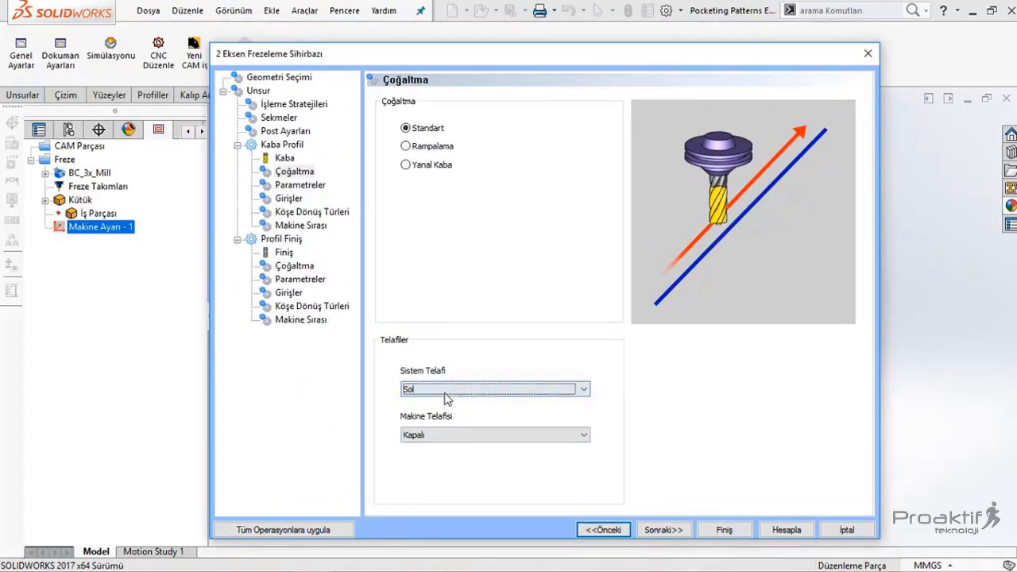
click(444, 391)
click(444, 427)
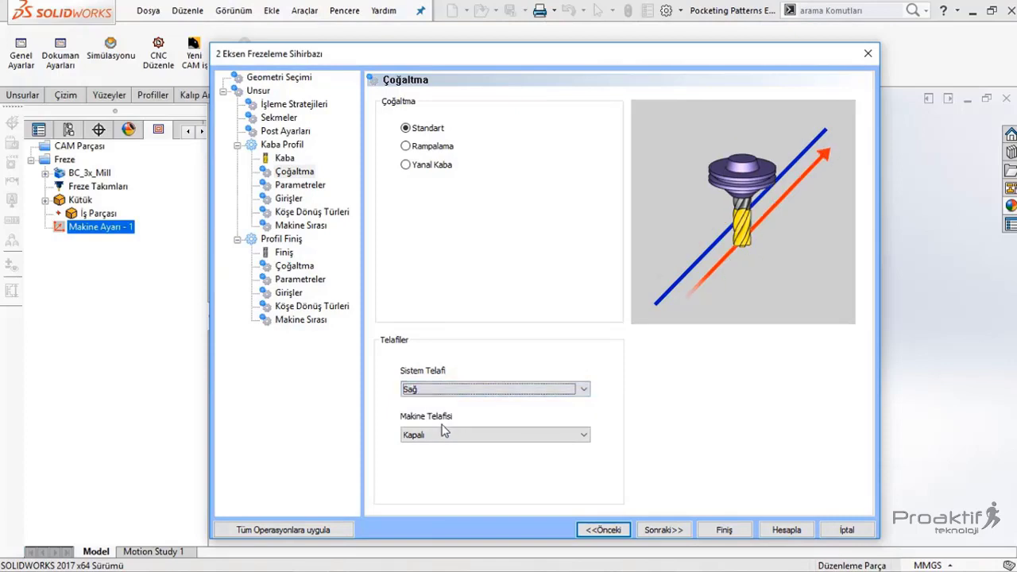
click(525, 391)
click(522, 413)
click(516, 391)
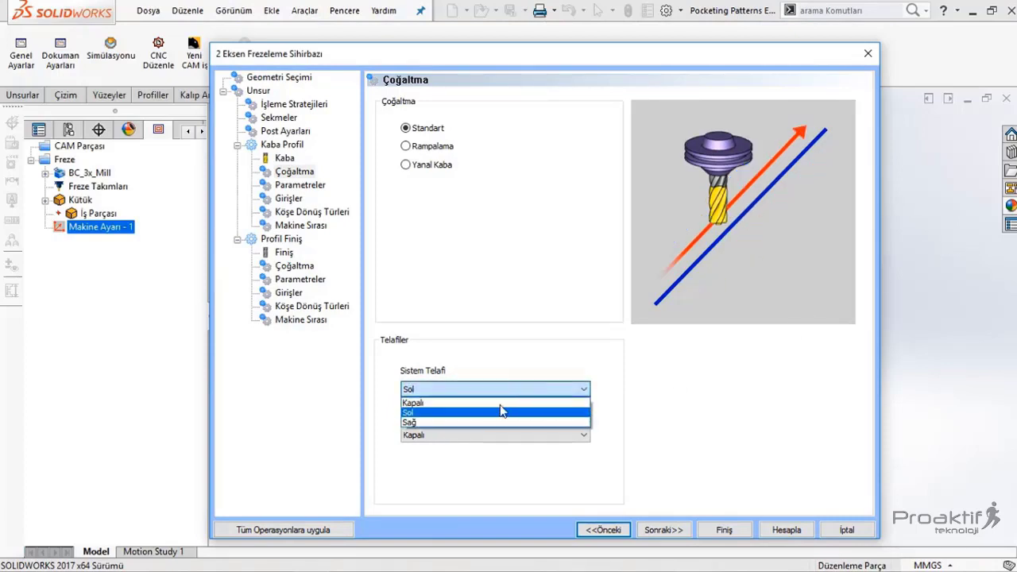
click(502, 411)
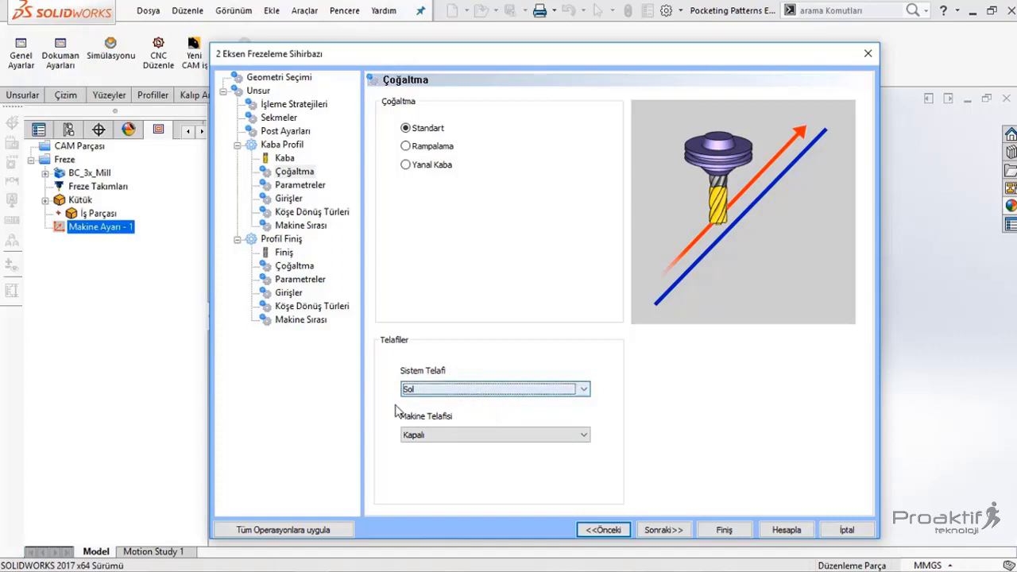
Preview G41 and G42, then set Makine Telafisi to Kapalı
click(443, 436)
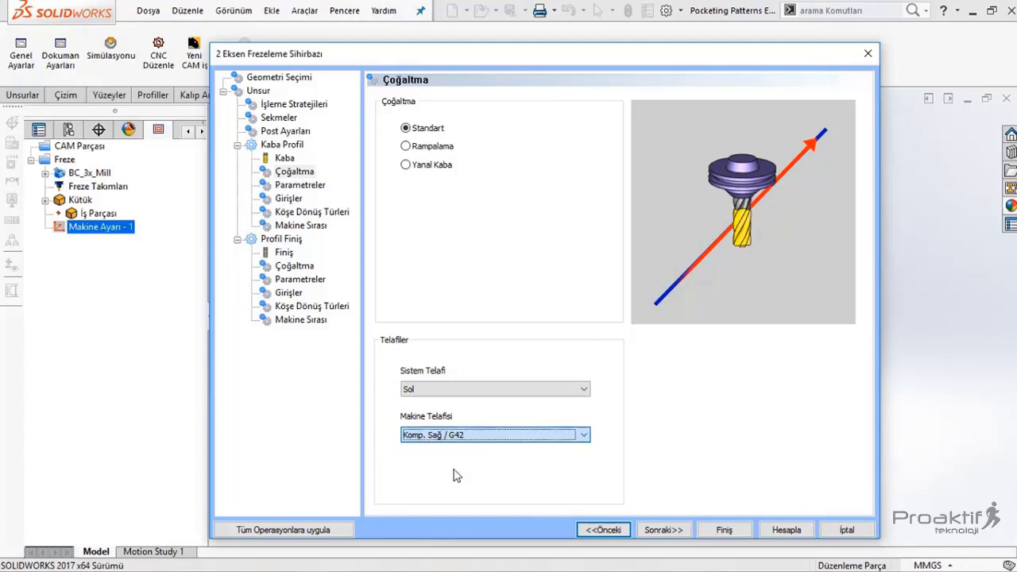
click(449, 469)
click(447, 442)
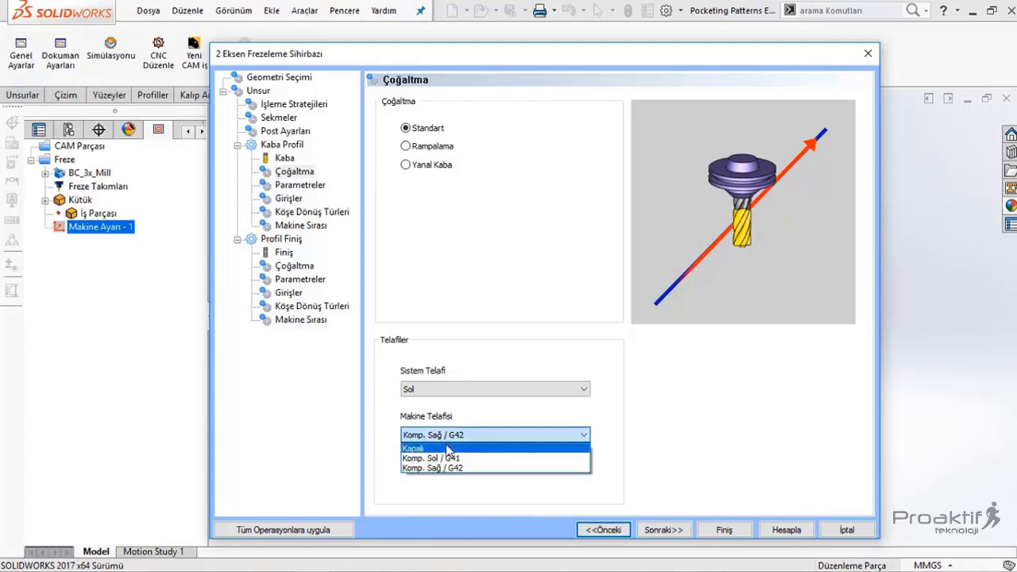
click(456, 458)
click(457, 436)
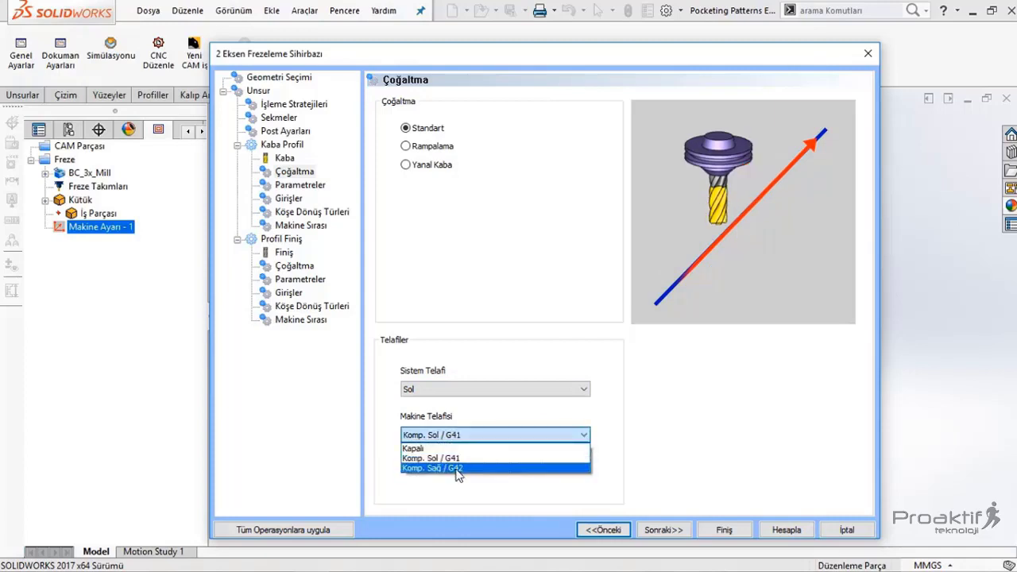
click(457, 469)
click(456, 435)
click(454, 448)
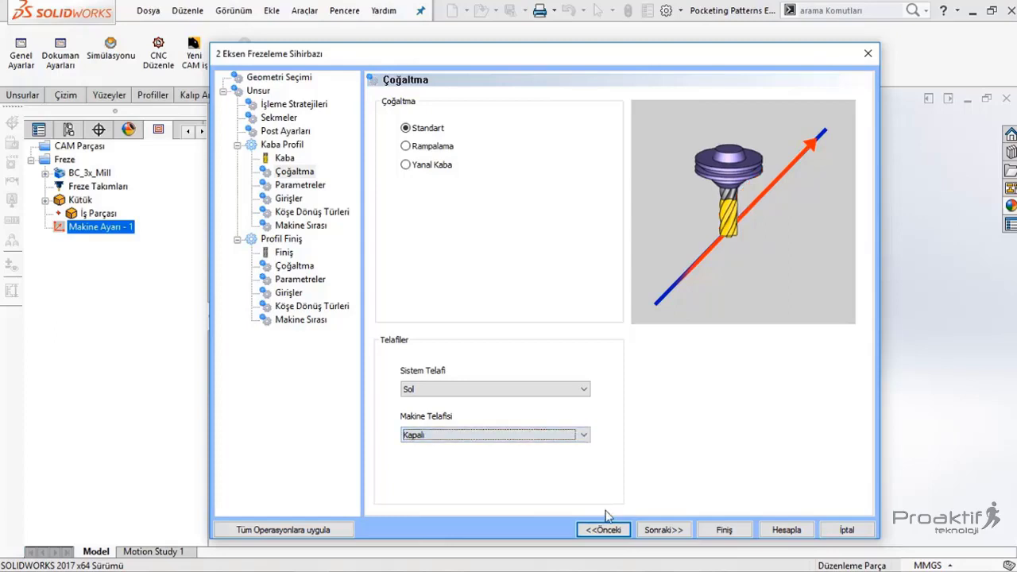
click(662, 530)
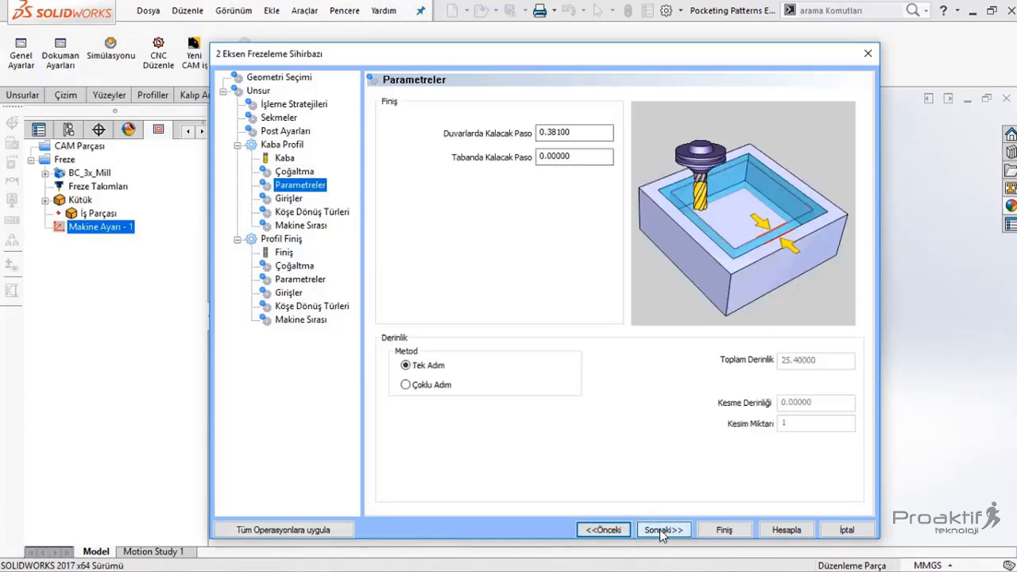
Set wall stock to 0.4 with 0 floor stock and single-step depth
double_click(584, 133)
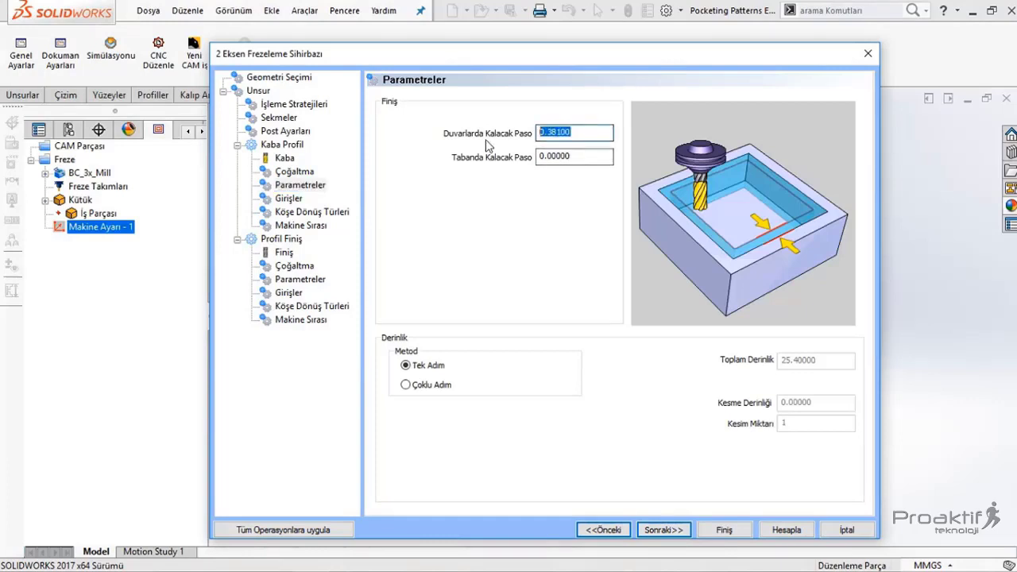
double_click(591, 157)
double_click(565, 135)
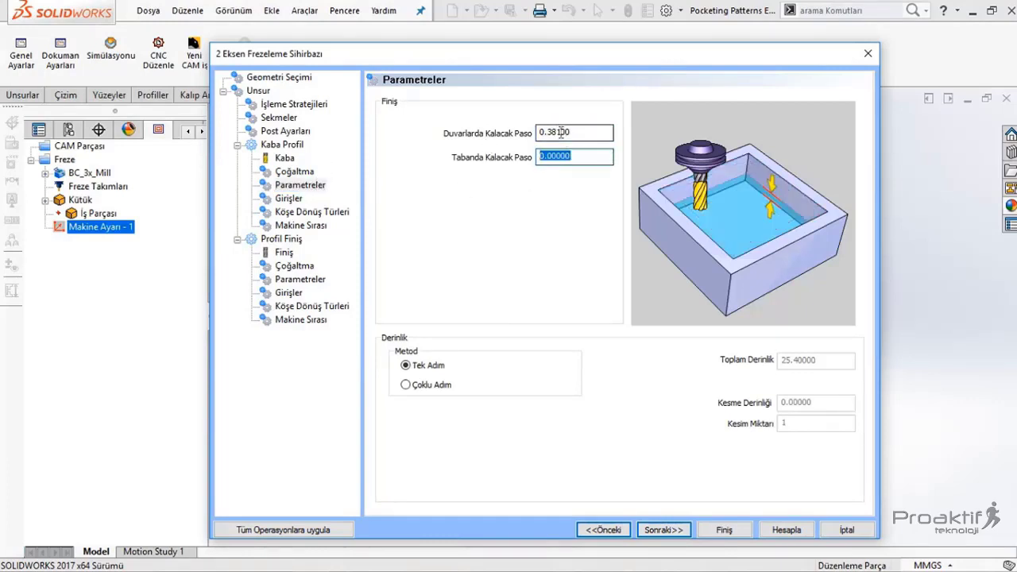
text(.4)
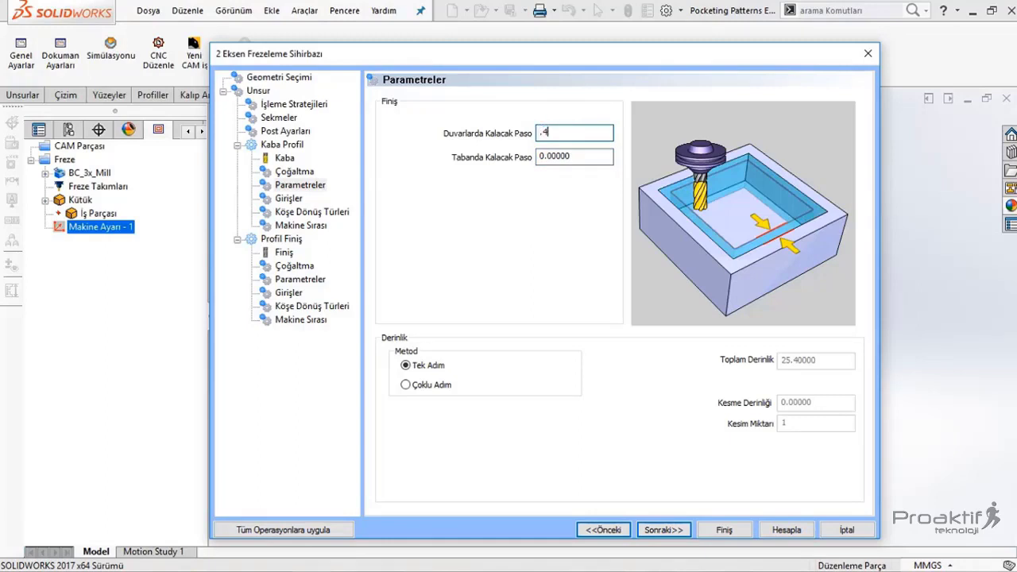
key(Tab)
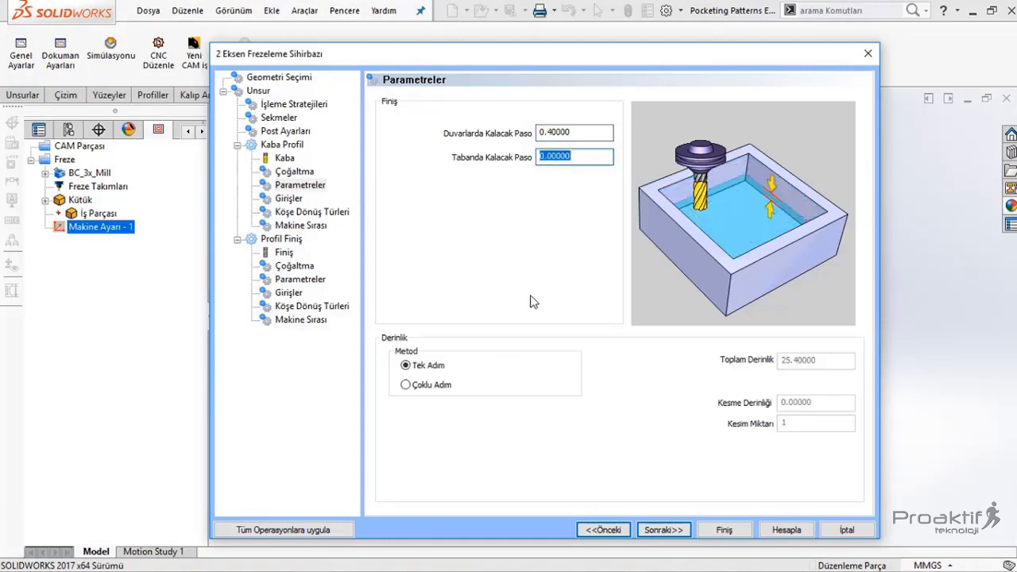
click(570, 155)
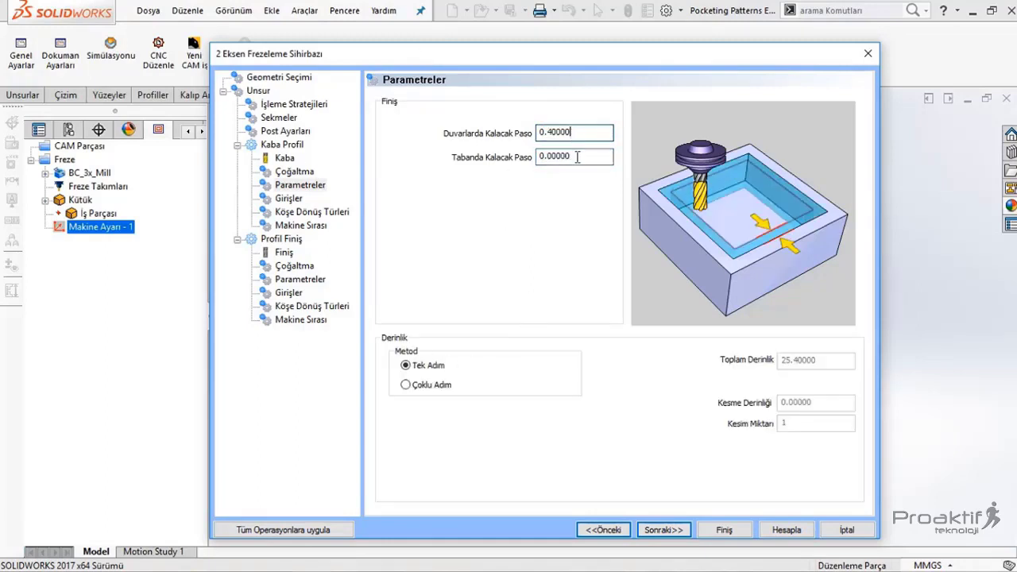
click(429, 372)
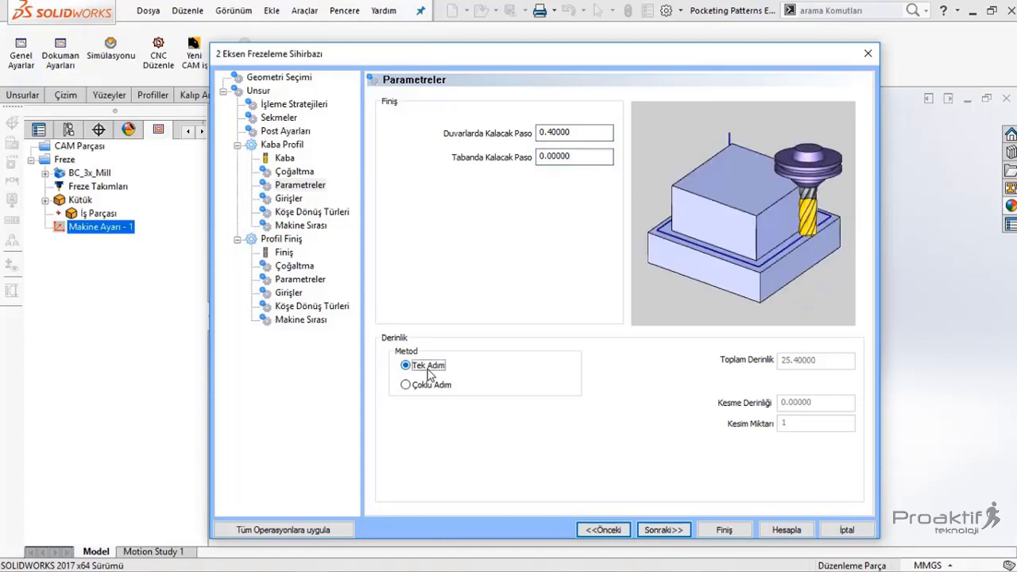
Check the Unsur depth settings, then return to the rough Parametreler page
click(251, 94)
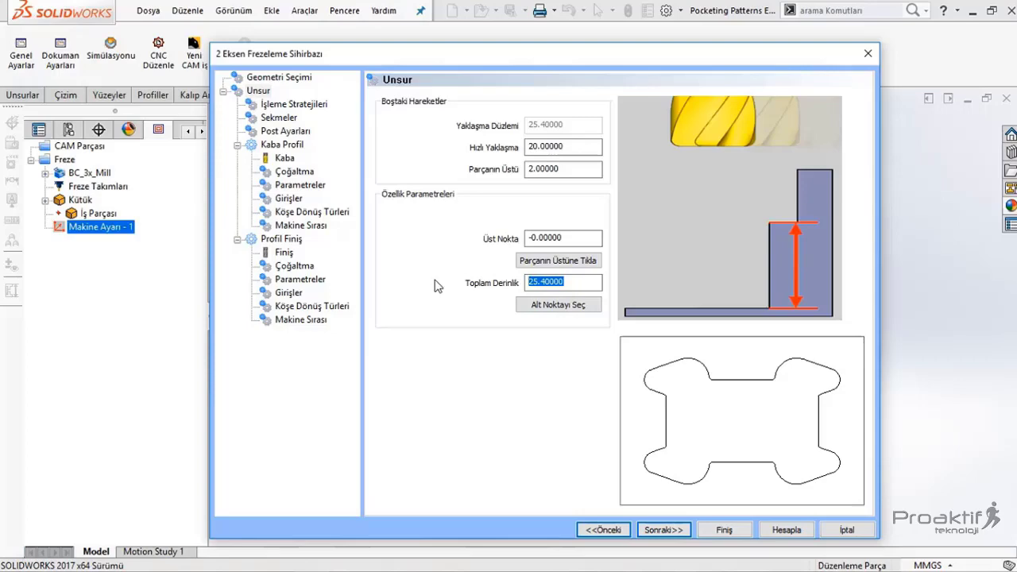
click(307, 188)
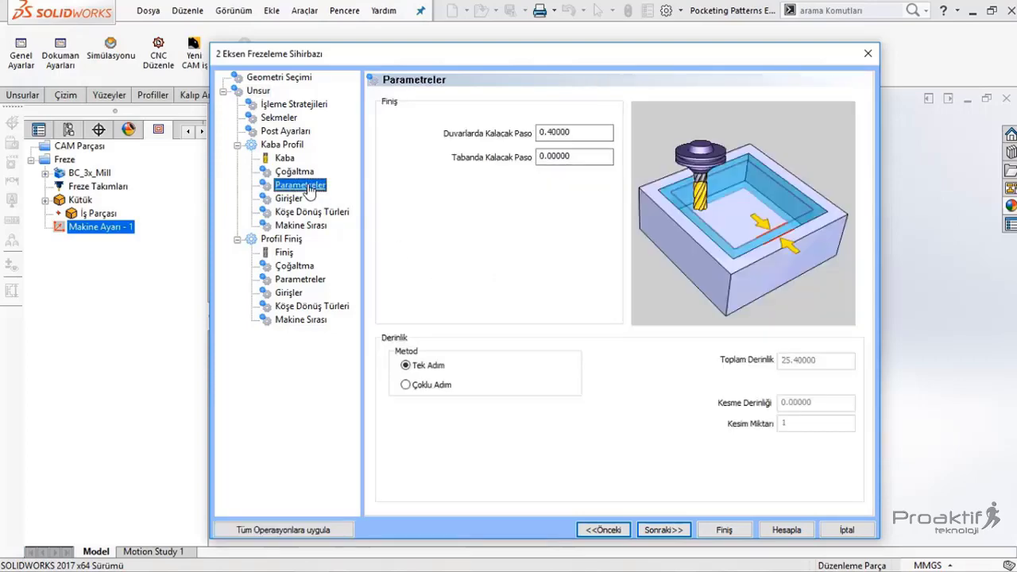
drag(588, 53, 528, 444)
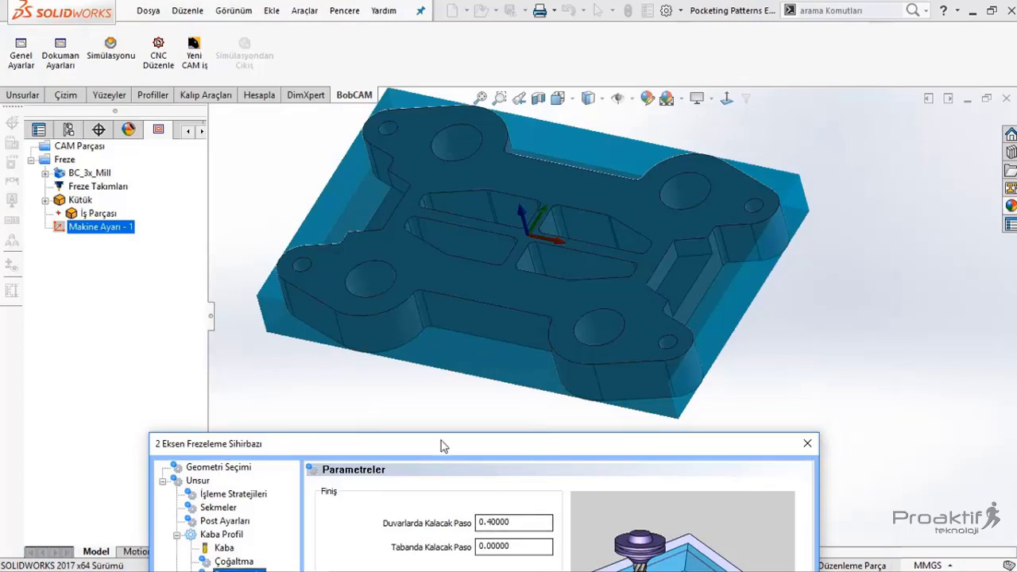
mouse_move(442, 445)
mouse_down()
mouse_move(469, 50)
mouse_move(492, 51)
mouse_up()
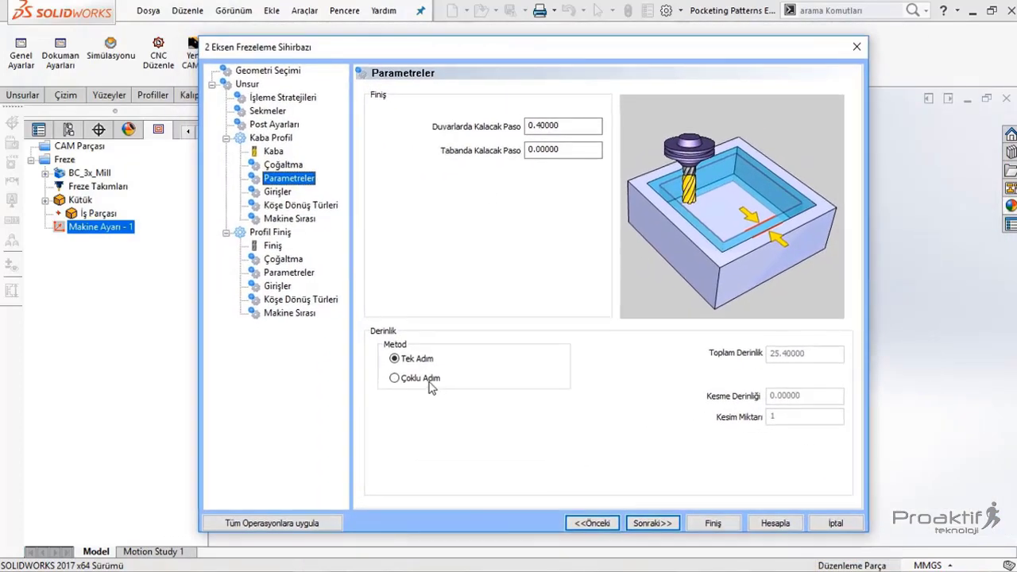
Switch to Çoklu Adım with a 0.5 cut depth, comparing equal and user-defined steps
click(429, 380)
double_click(827, 399)
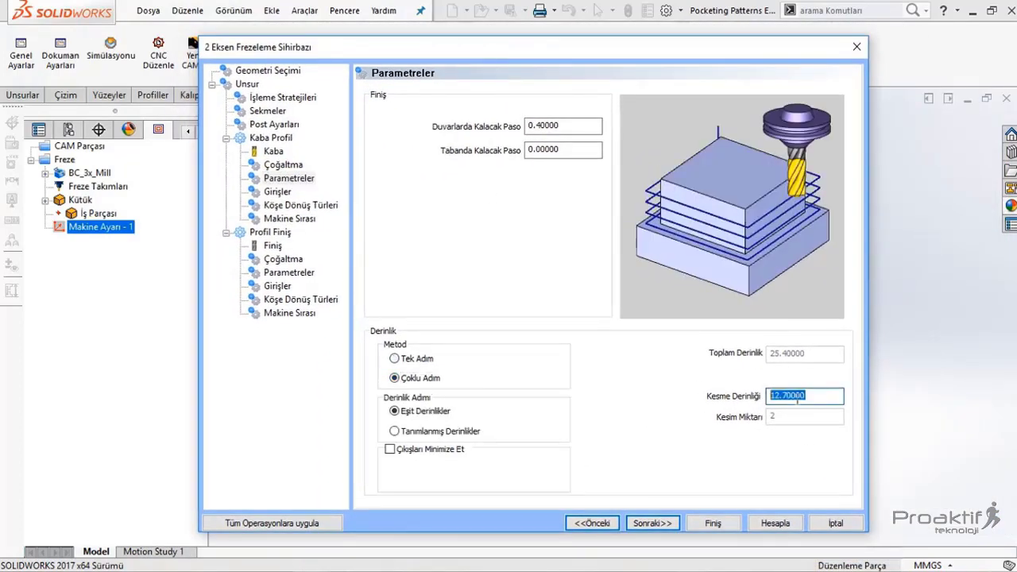
text(.49804)
key(Tab)
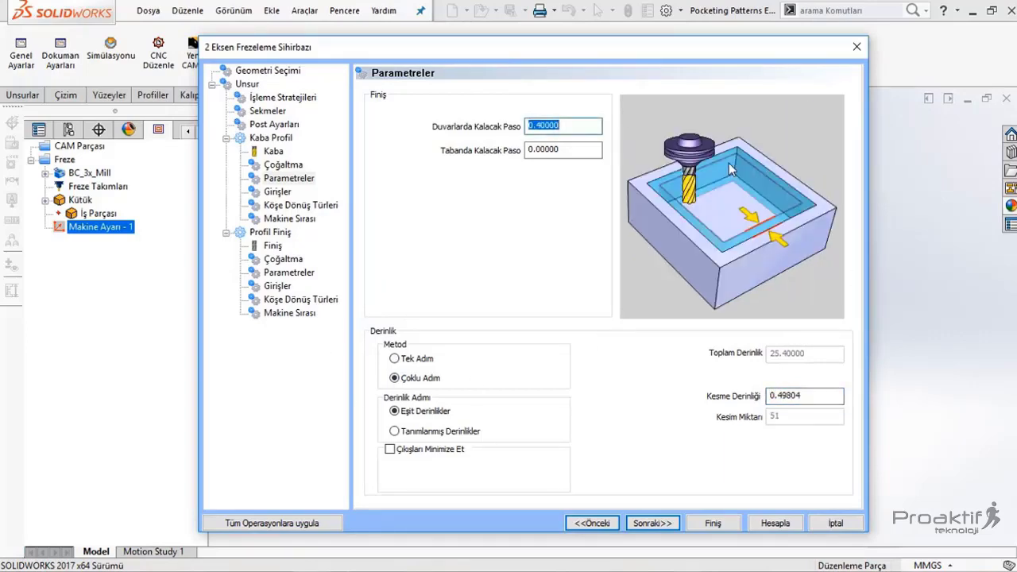
drag(528, 60, 574, 53)
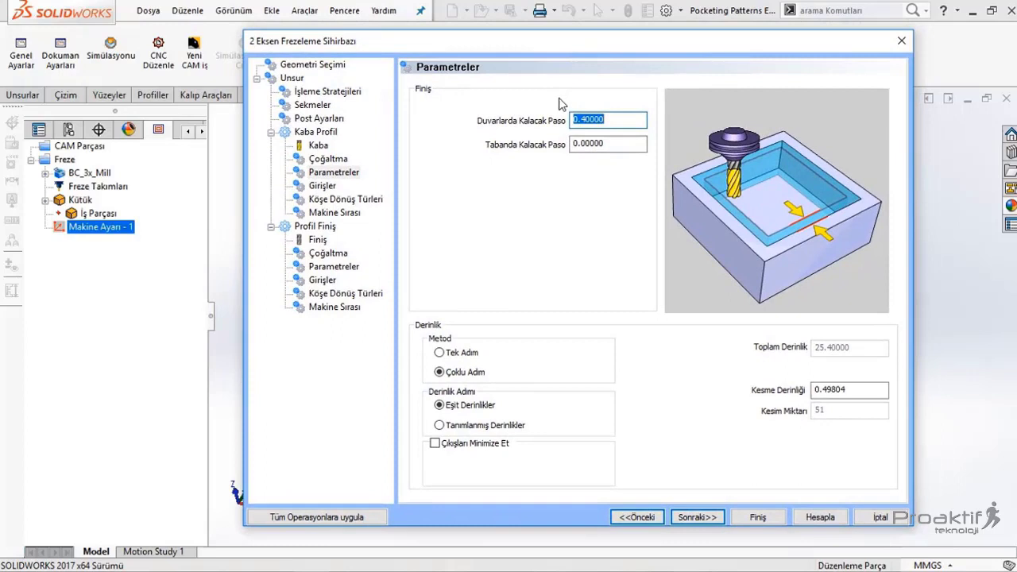
click(449, 408)
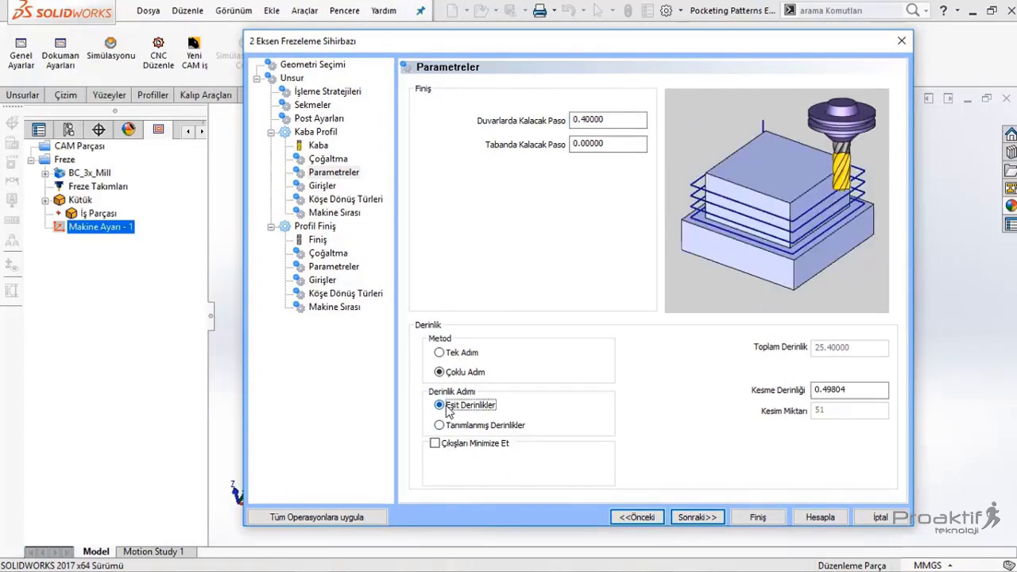
click(466, 427)
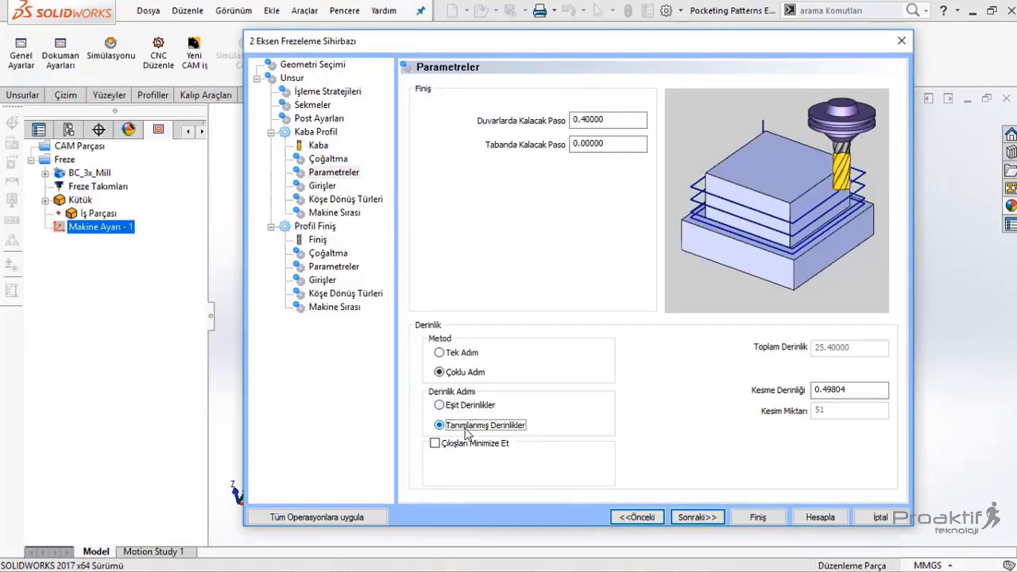
click(450, 407)
click(440, 427)
drag(478, 407, 510, 385)
click(495, 409)
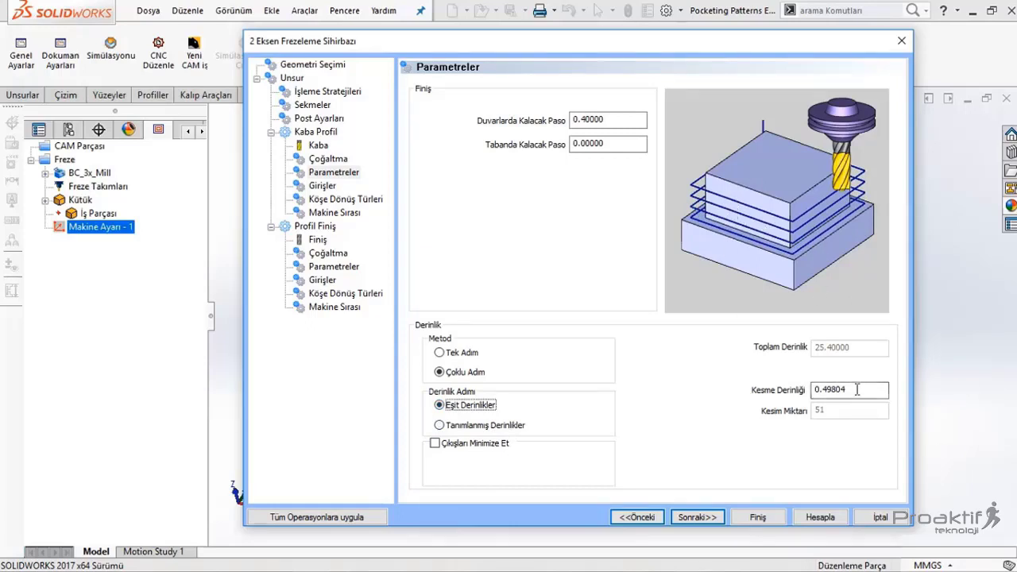
Choose Eşit Derinlikler so Kesme Derinliği becomes 0.49804 over 51 passes
key(Tab)
text(.)
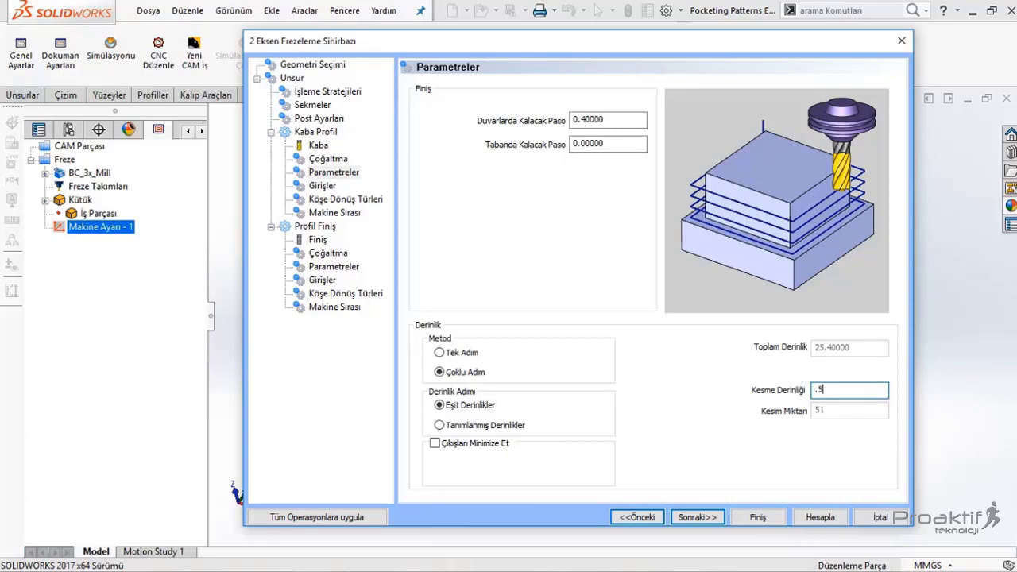
key(Tab)
double_click(826, 391)
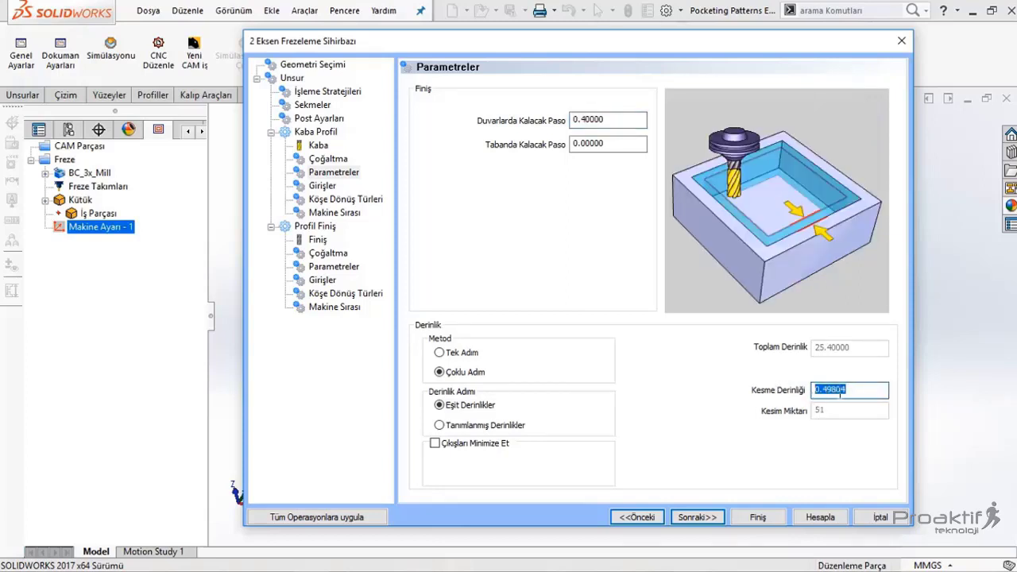
click(488, 427)
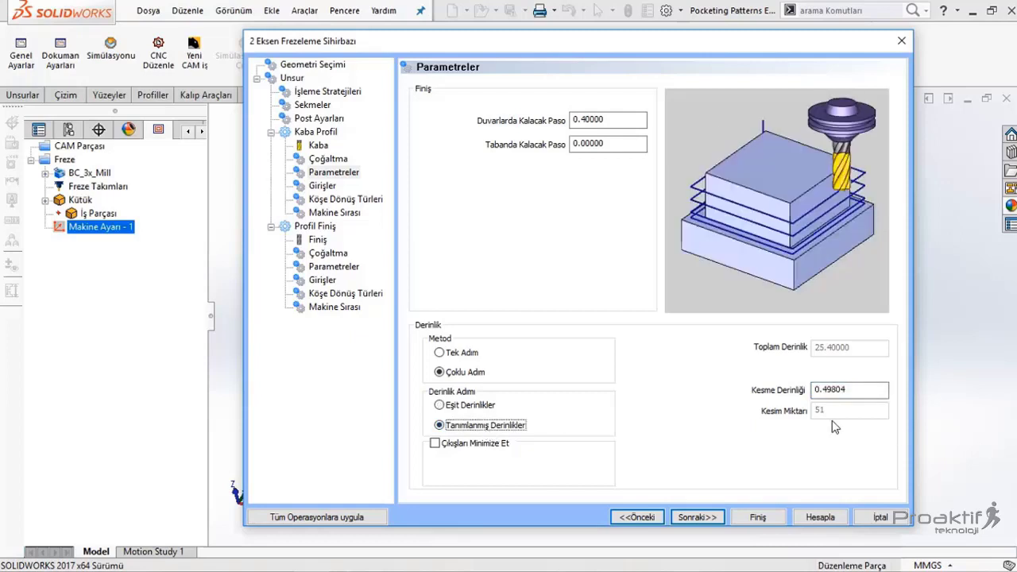
text(.)
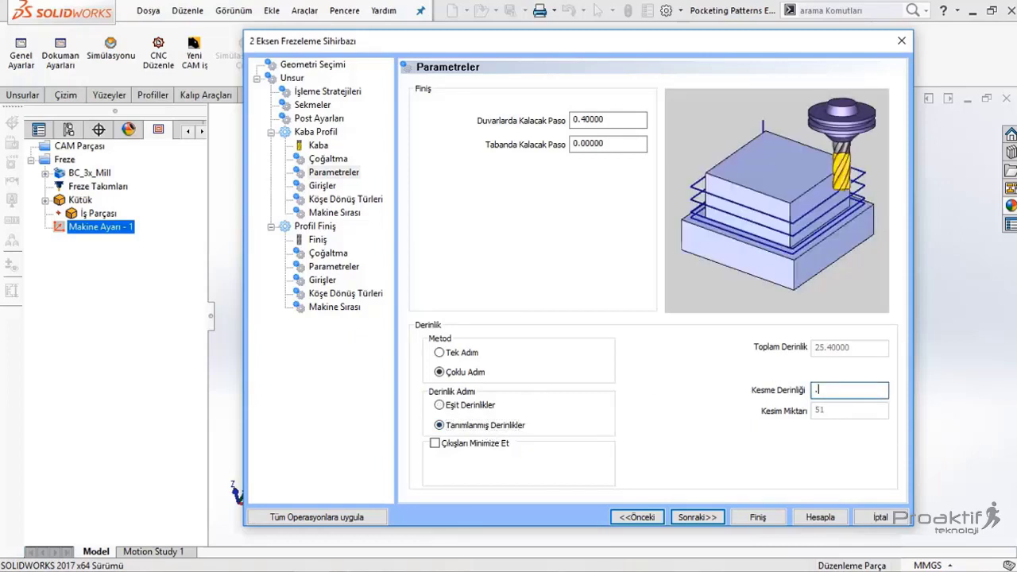
text(5)
key(Tab)
click(863, 389)
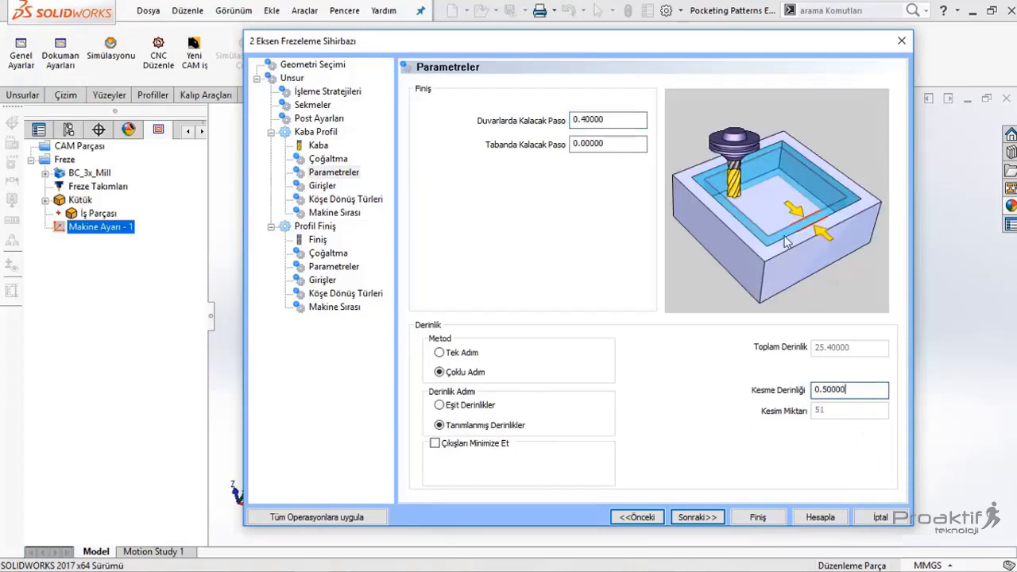
click(470, 406)
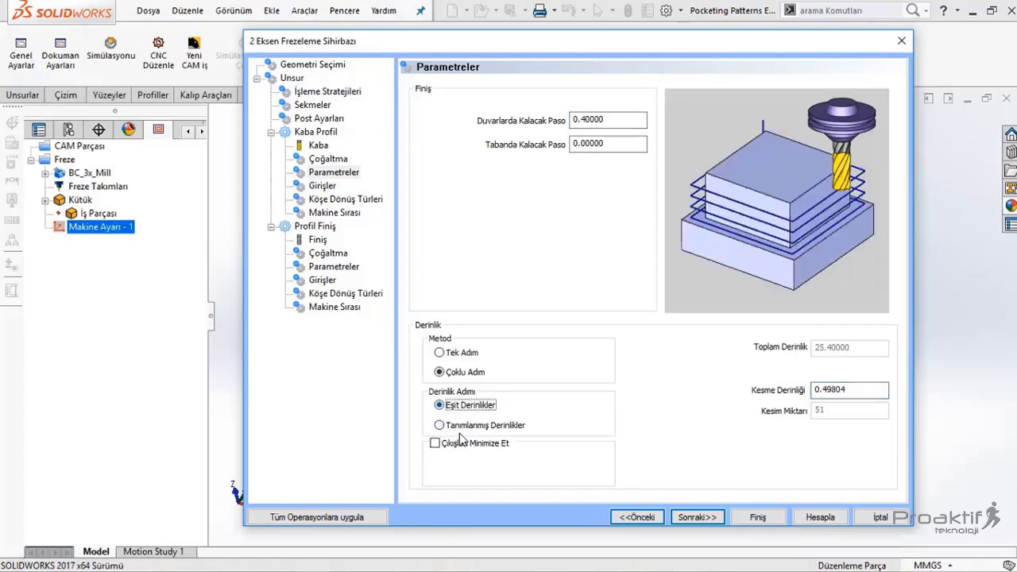
On the entry settings page, keep a straight plunge (Dalma) entry after comparing it with ramp
click(691, 517)
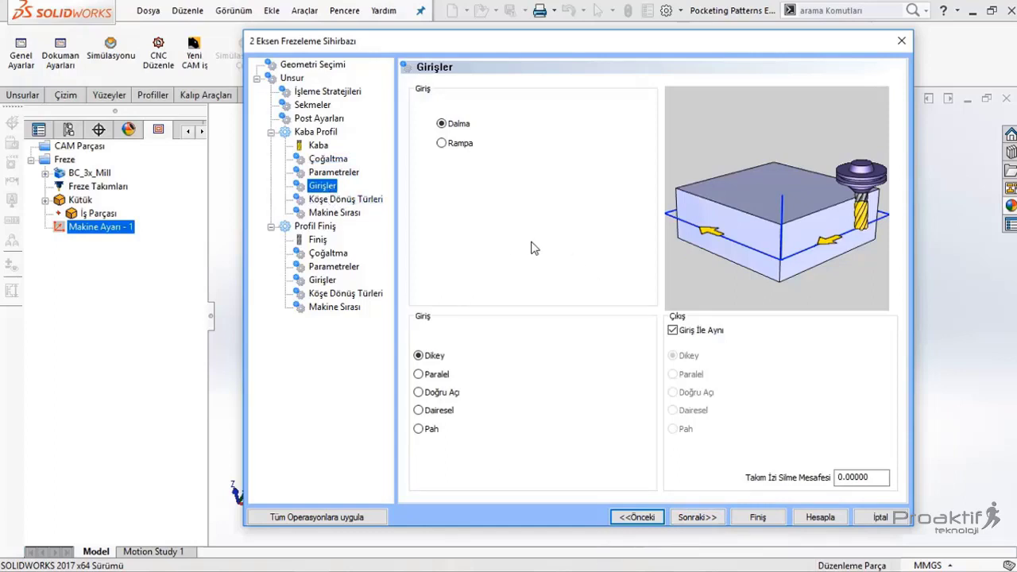
click(459, 142)
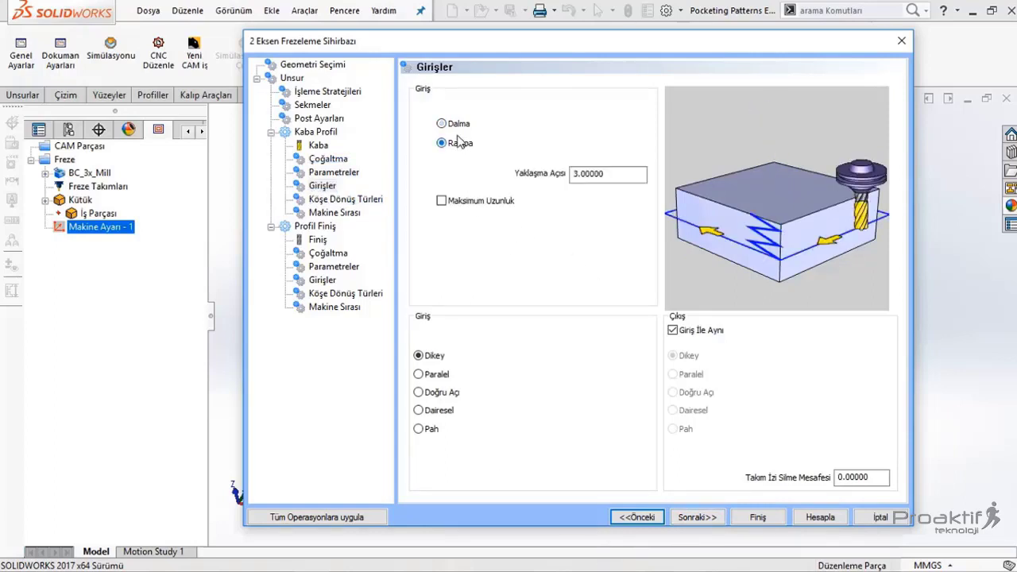
click(453, 124)
click(459, 143)
click(449, 124)
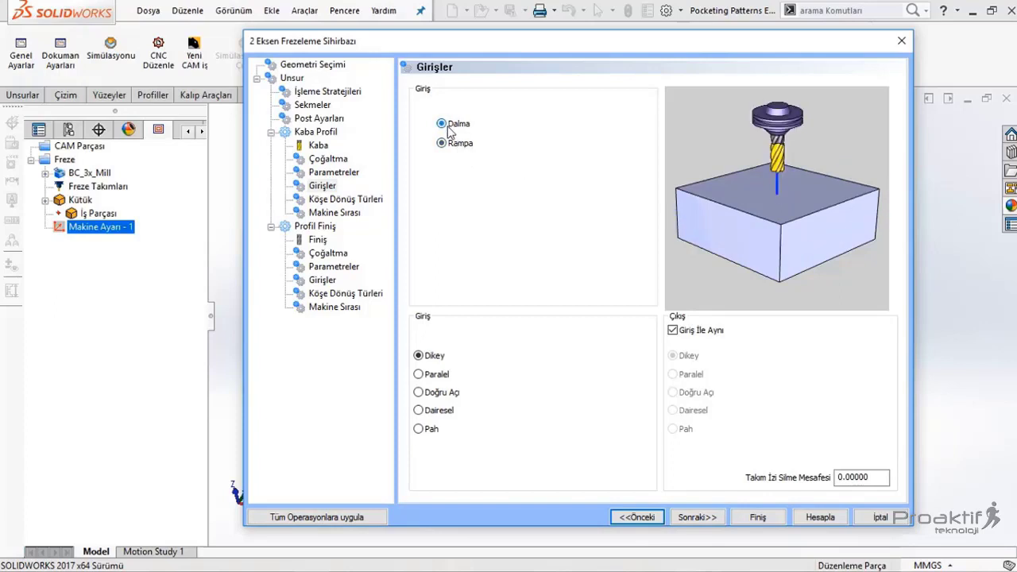
click(447, 145)
click(449, 145)
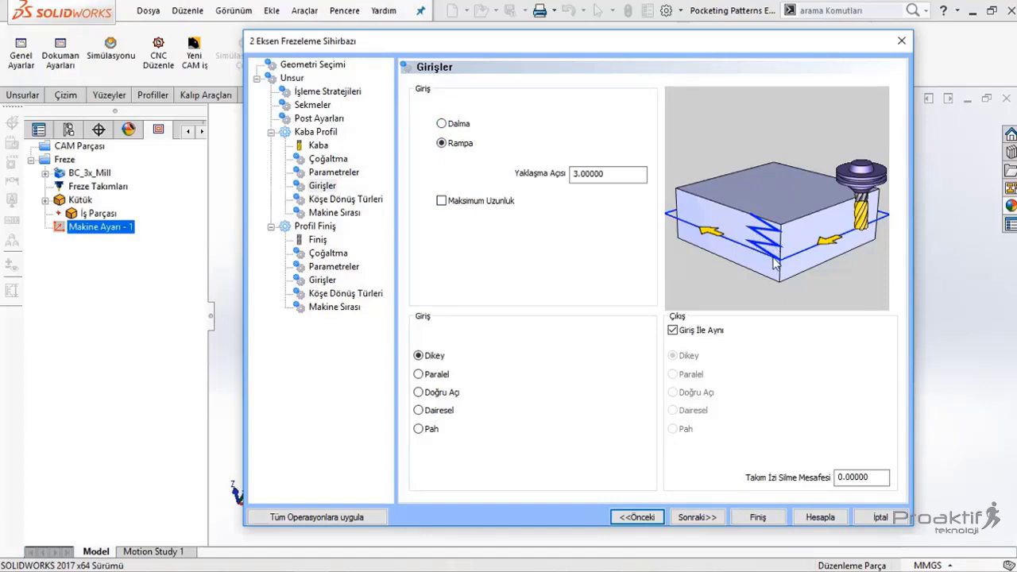
click(448, 127)
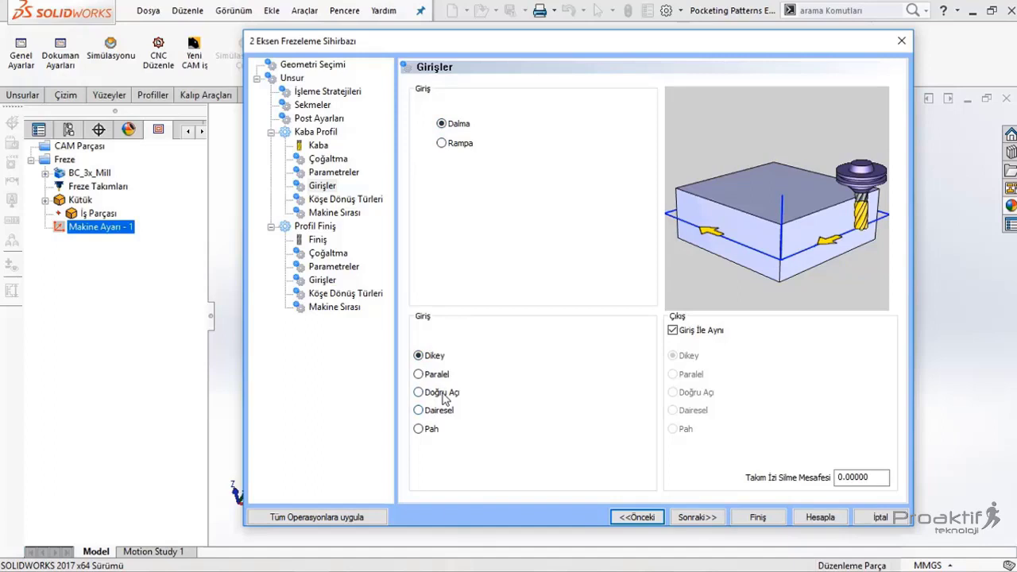
Choose a circular (Dairesel) lead-in after previewing the angled, parallel and teardrop alternatives
click(442, 397)
click(439, 412)
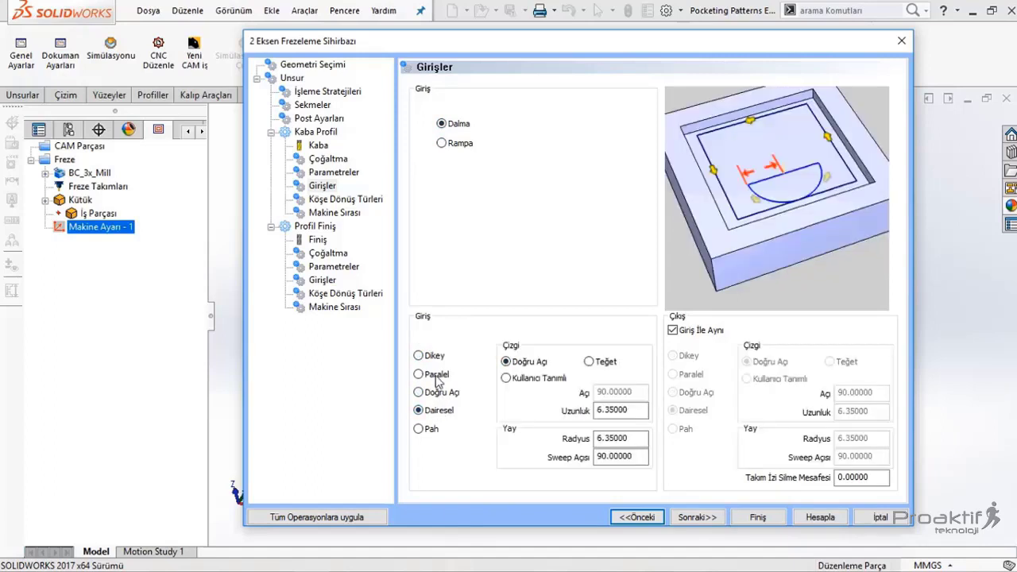
click(437, 374)
click(442, 394)
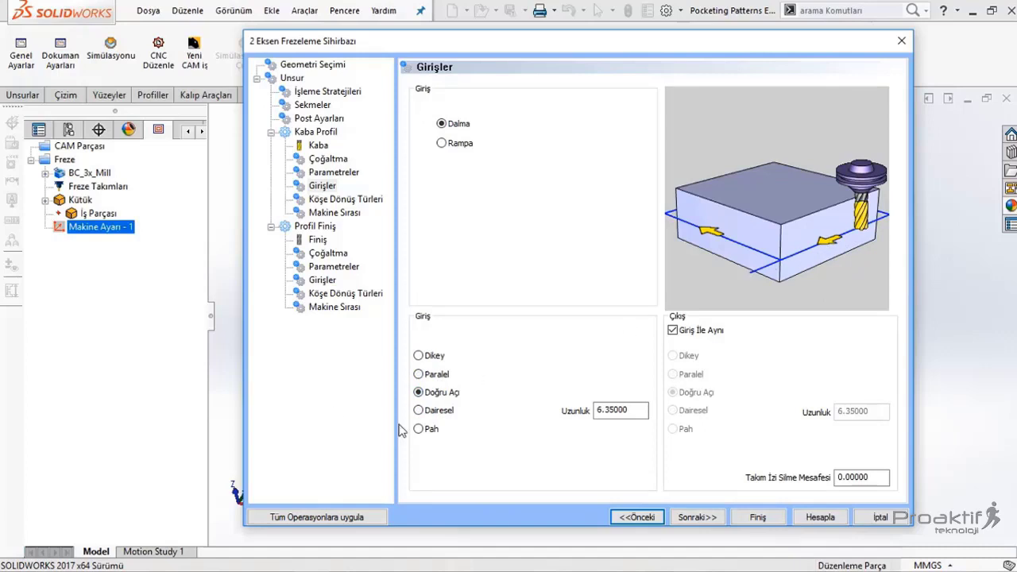
click(421, 411)
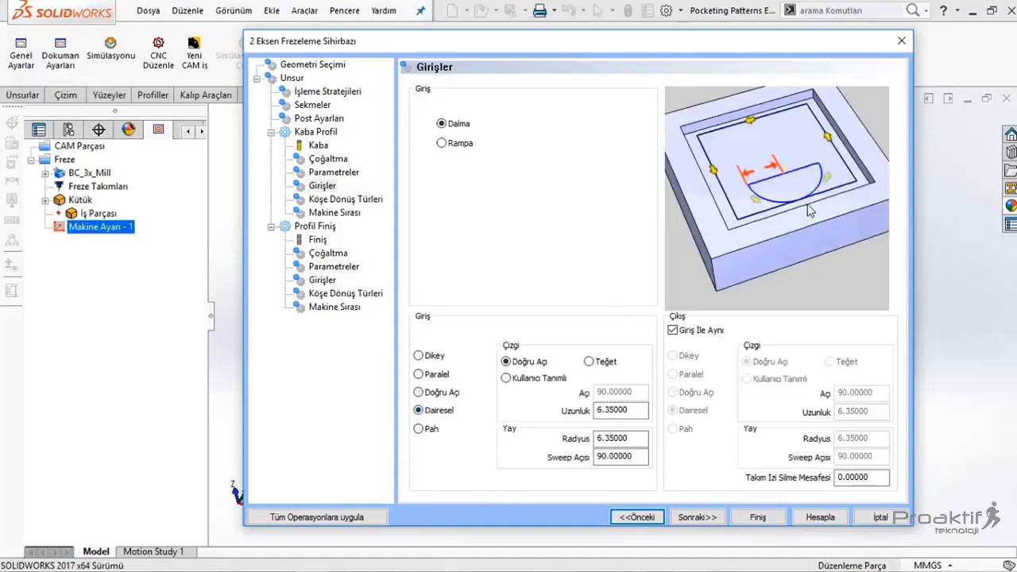
click(421, 430)
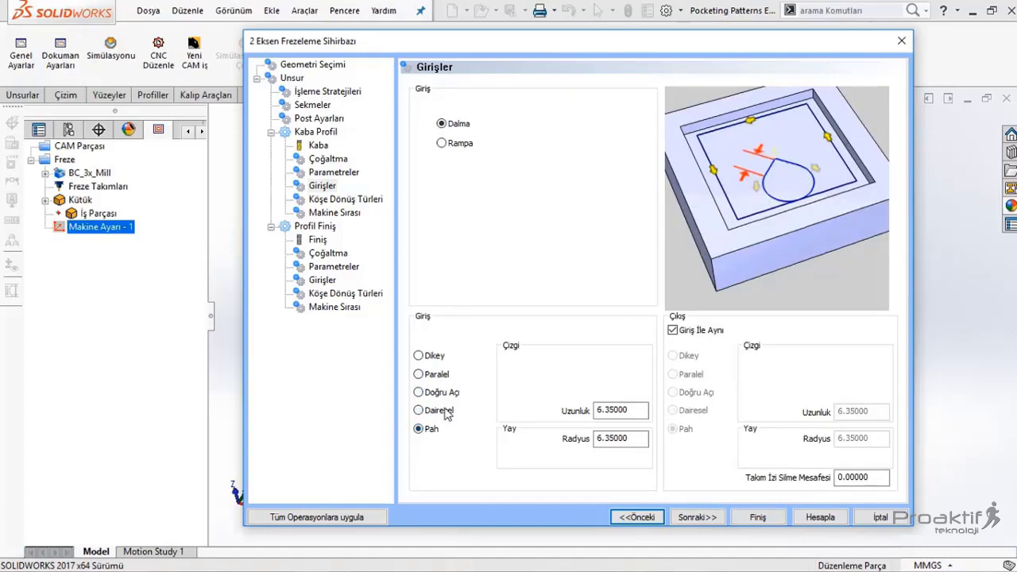
click(447, 413)
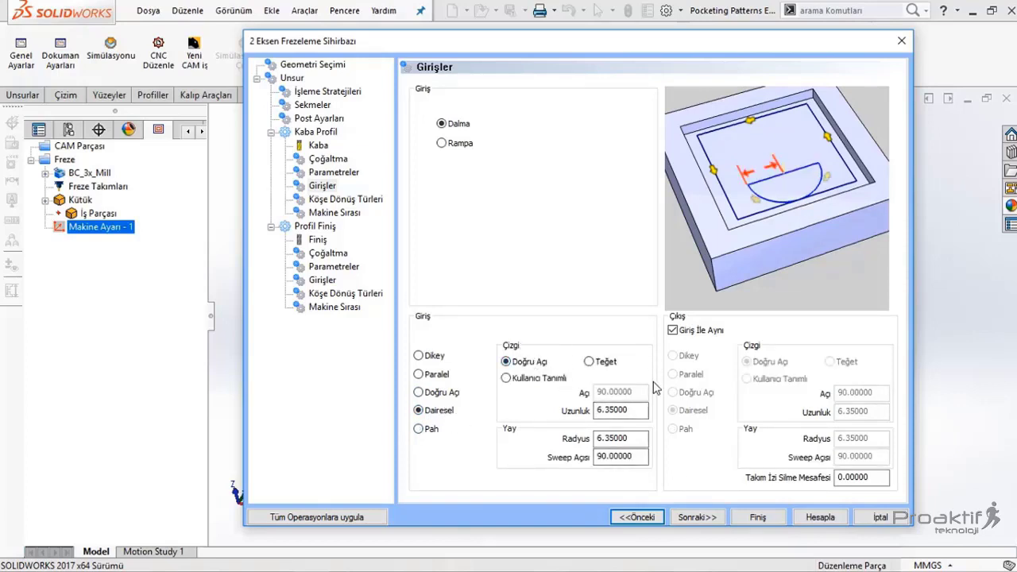
Make the circular lead-in line tangent (Teğet) and select the radius and line length values
click(601, 370)
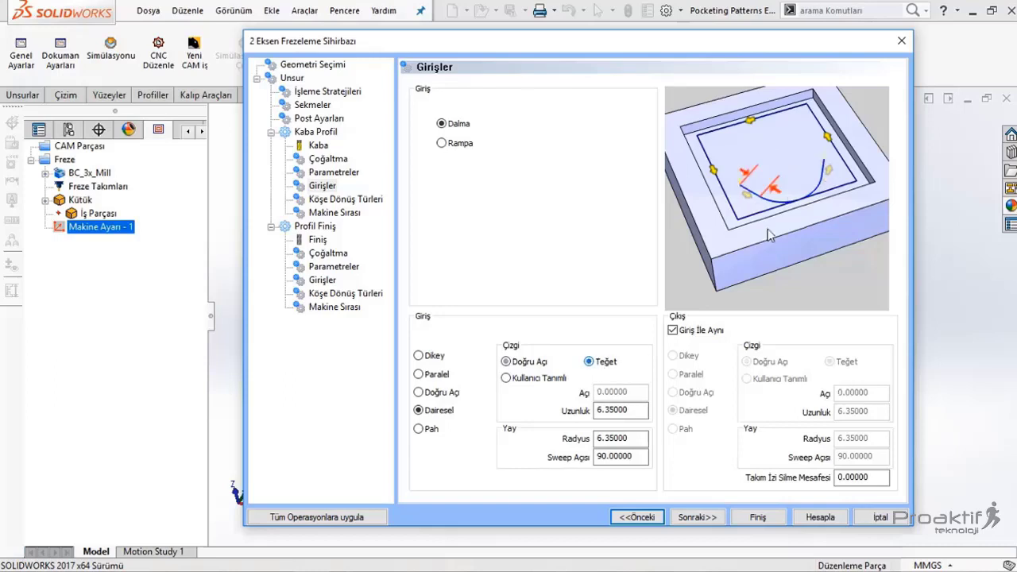
click(554, 380)
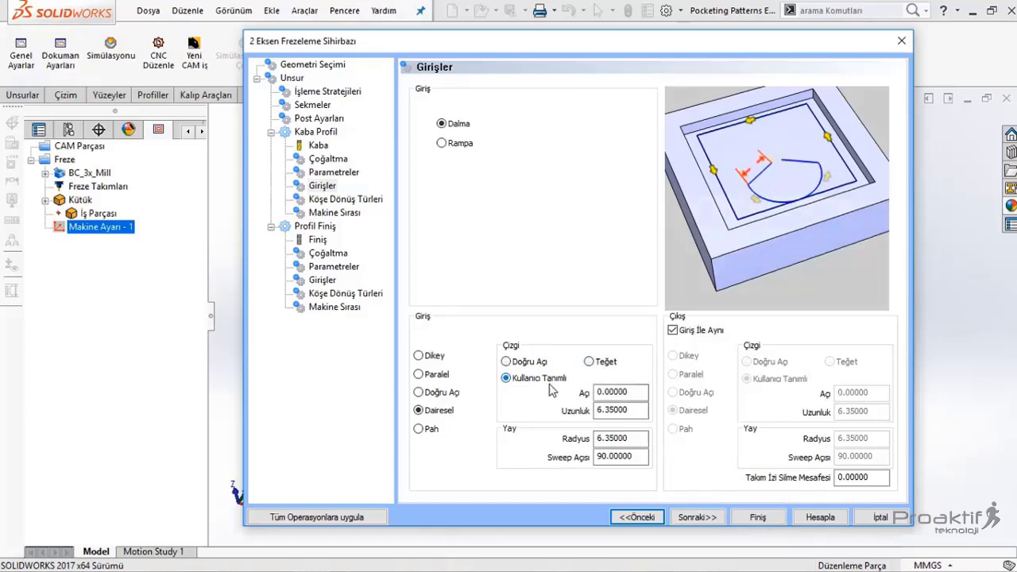
click(606, 365)
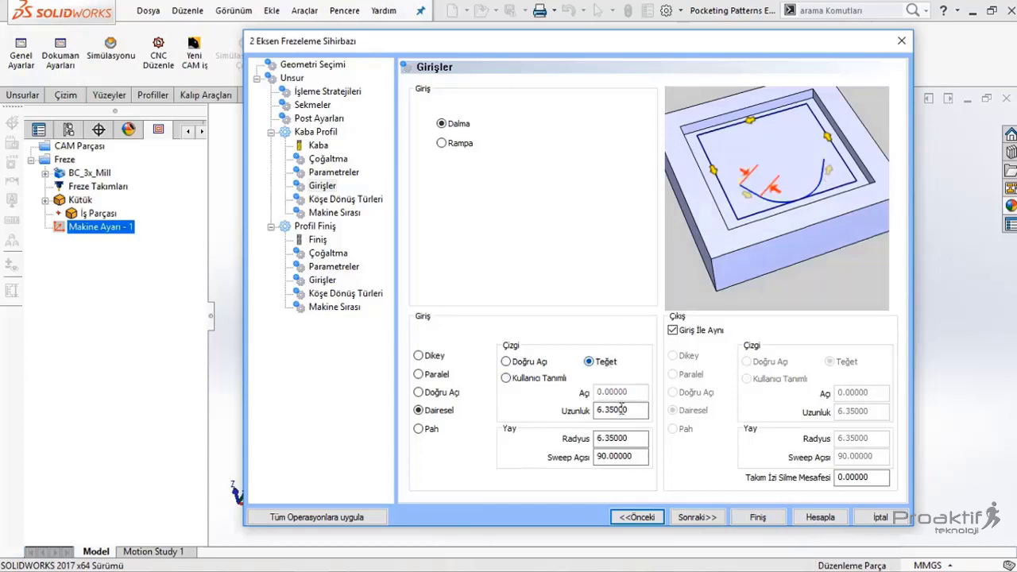
click(638, 441)
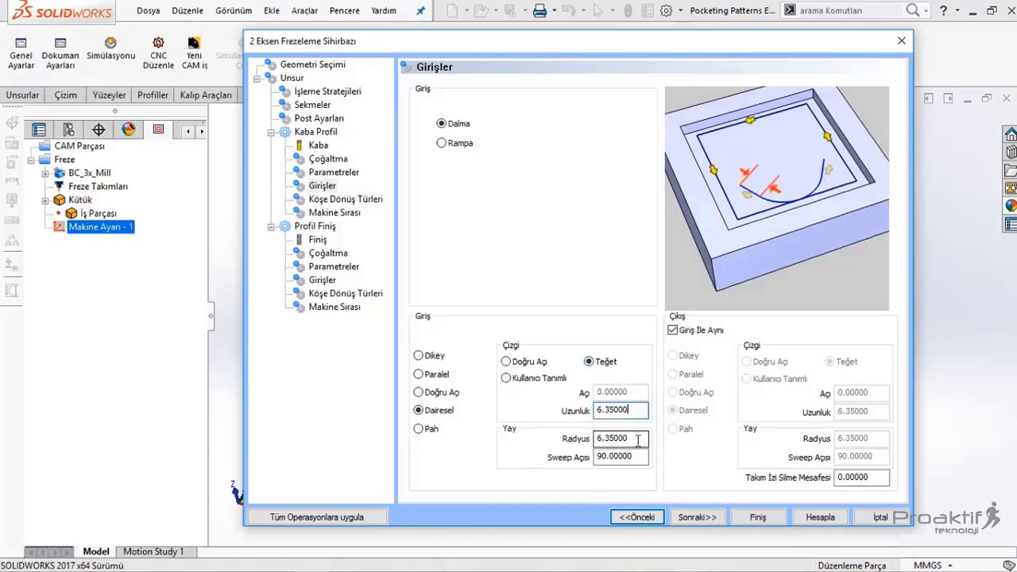
click(637, 442)
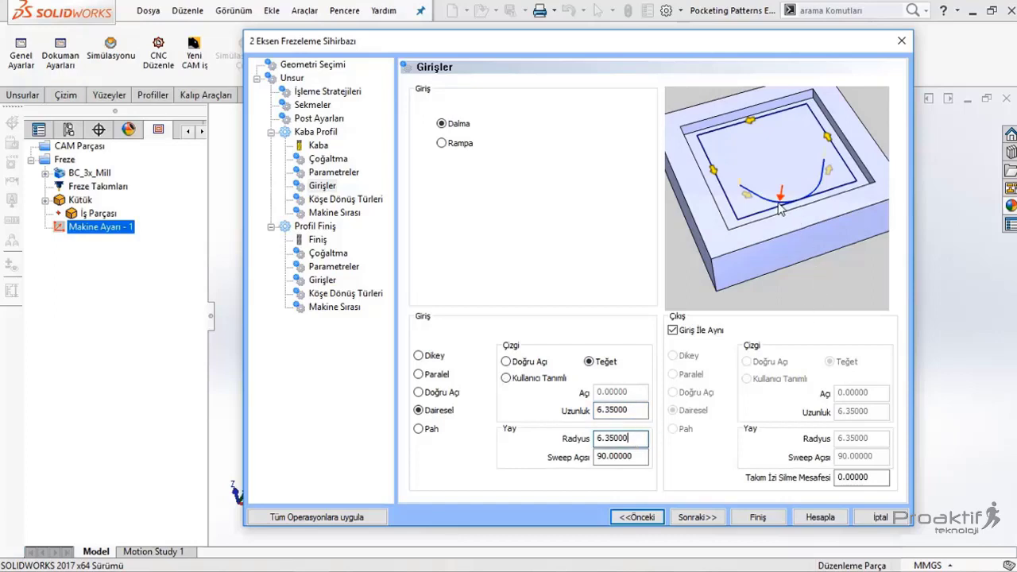
click(628, 410)
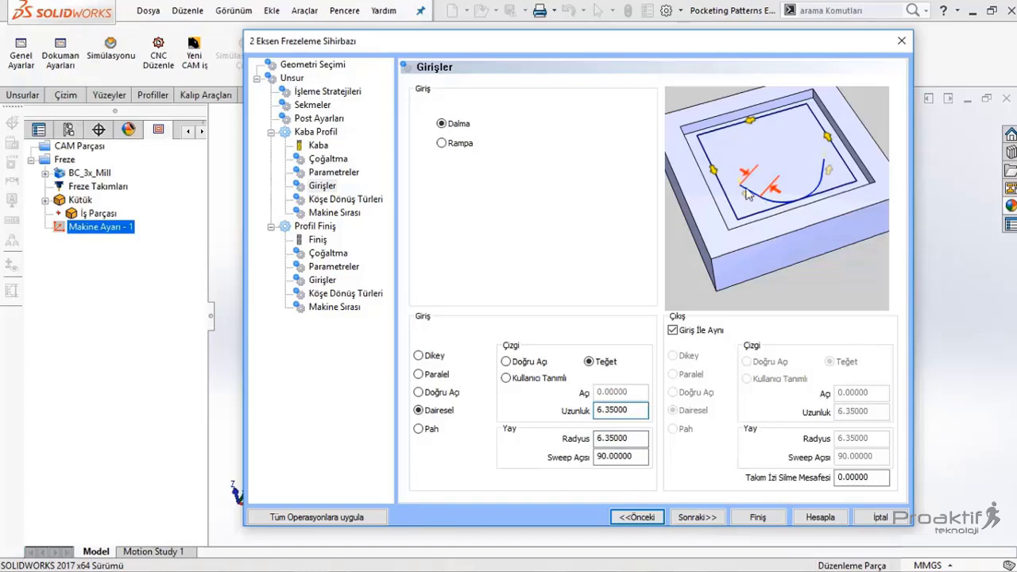
Give the circular lead-in a 5 radius and a 3 line length, then select the sweep angle
key(Tab)
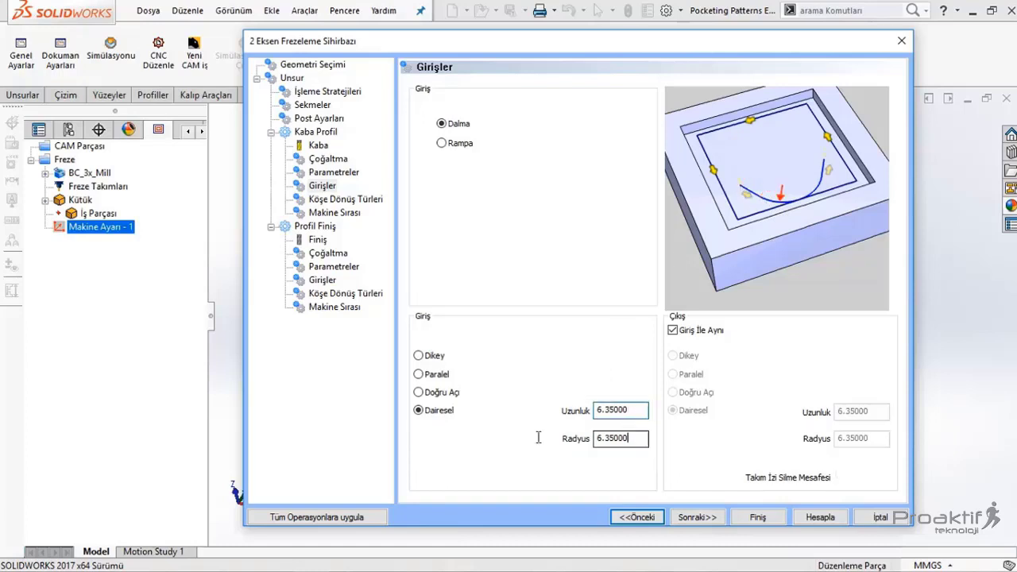
text(5)
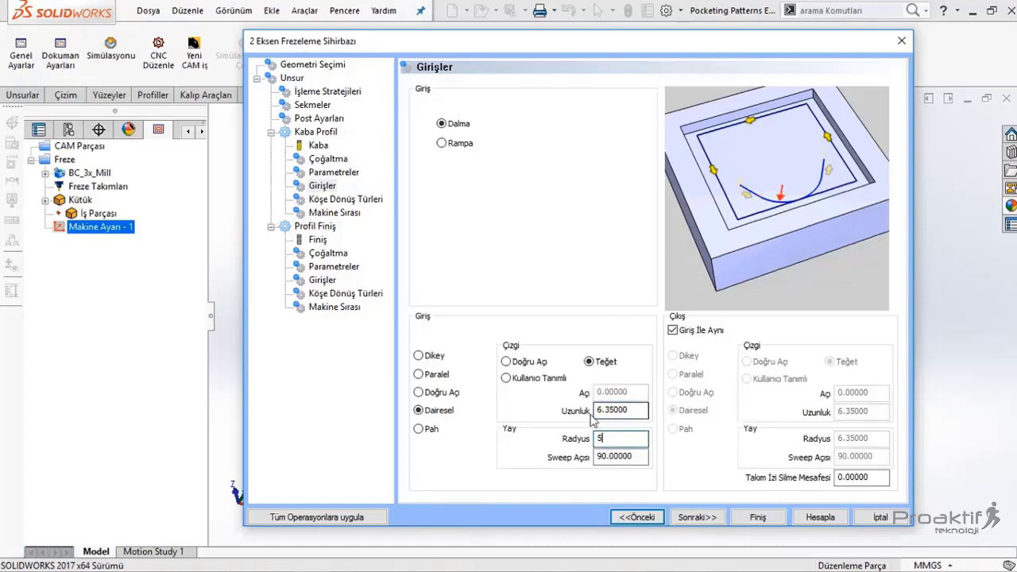
key(shift+Tab)
text(3)
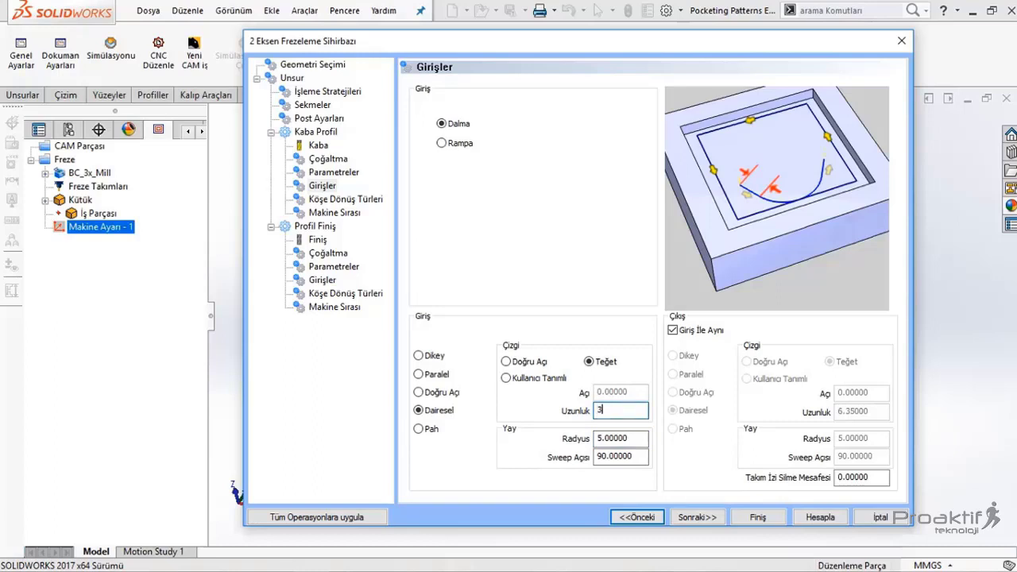
key(Tab)
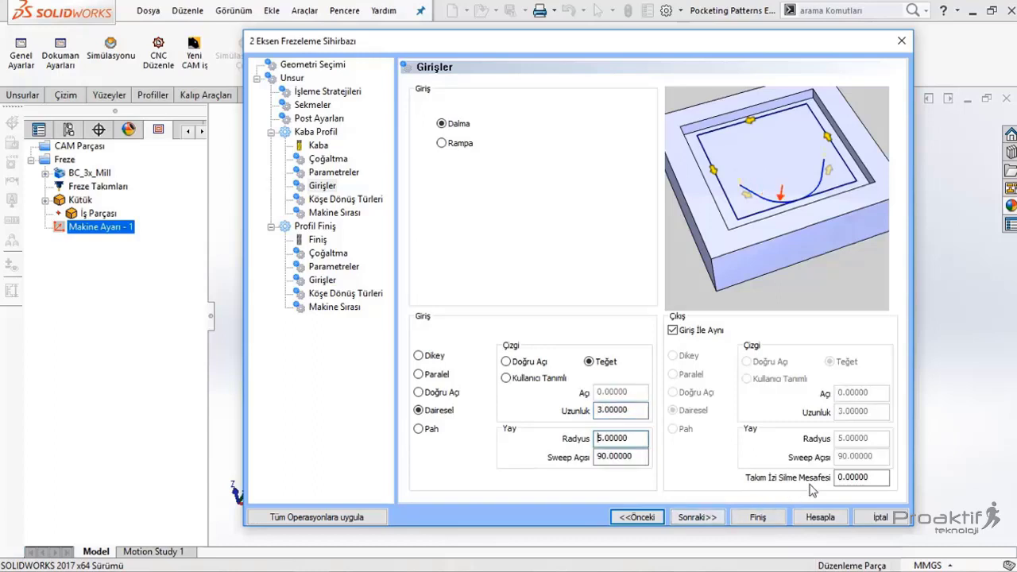
click(610, 455)
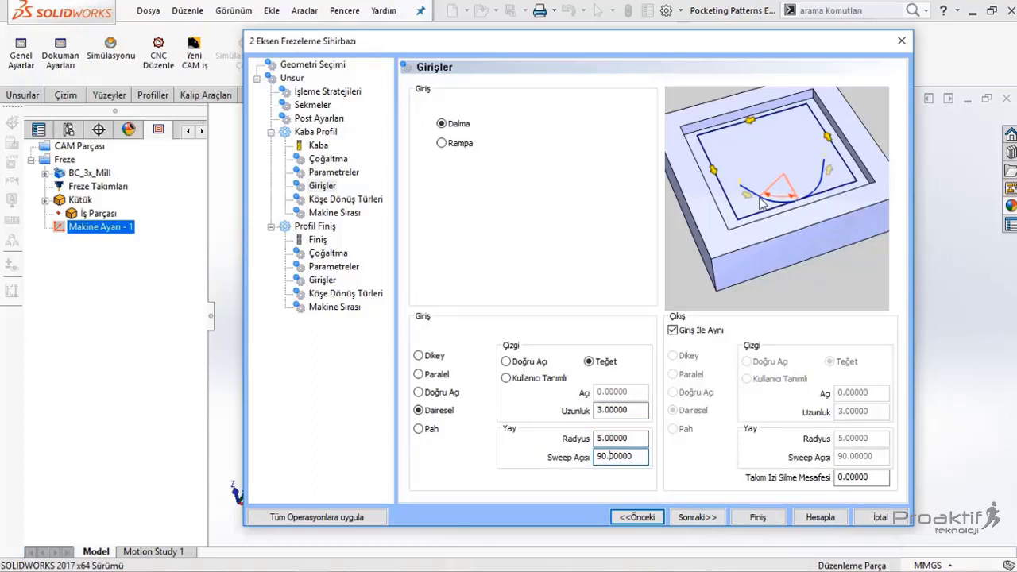
drag(640, 456, 551, 463)
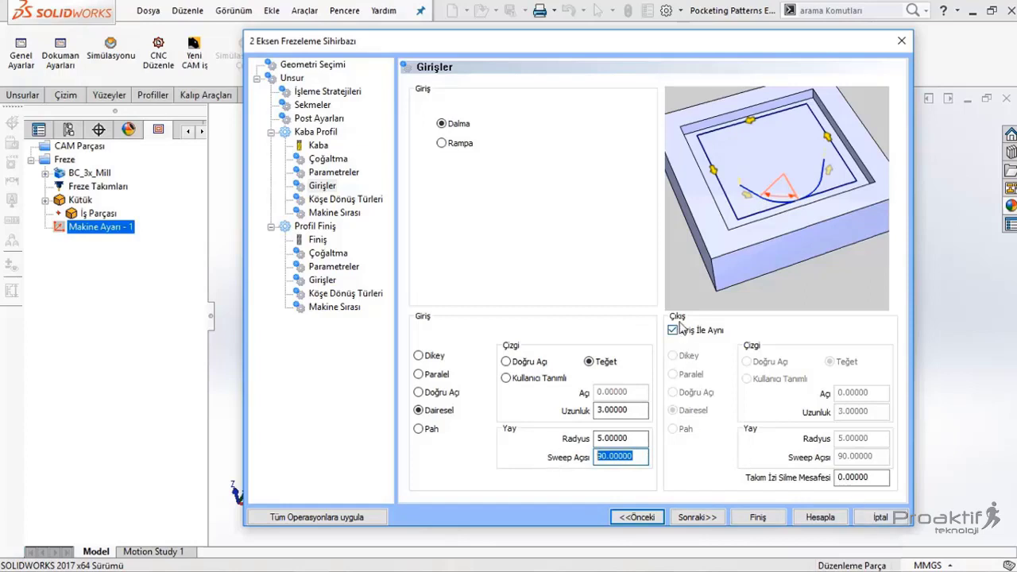
Try angled, circular, parallel and vertical lead-outs, then re-link the exit to Giriş İle Aynı
click(695, 334)
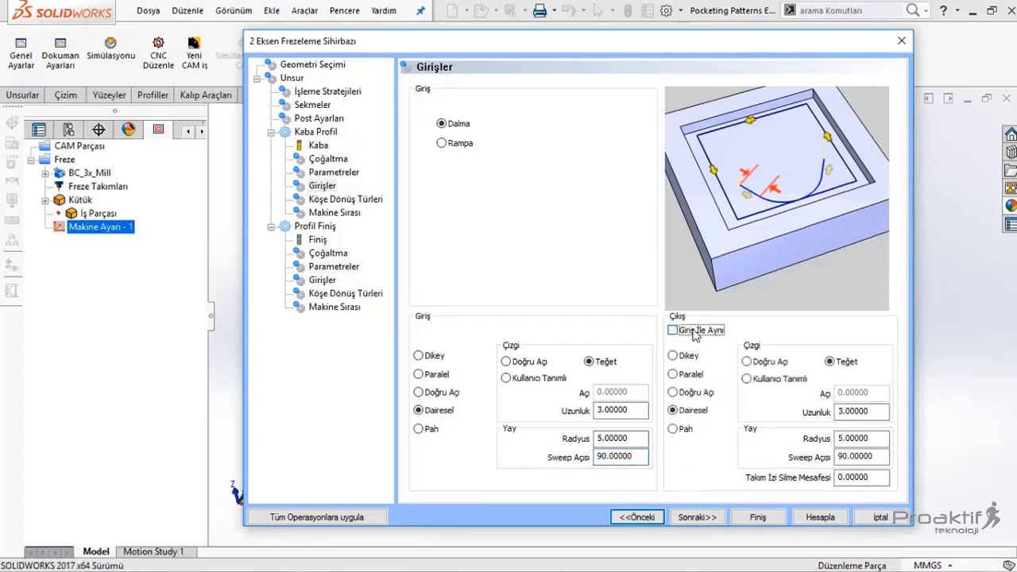
click(695, 334)
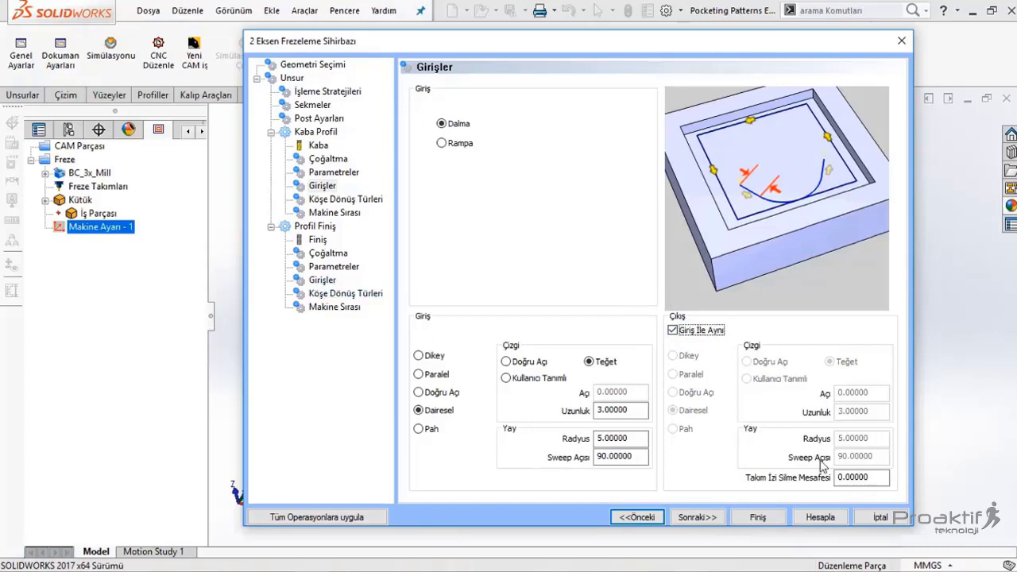
click(697, 332)
click(673, 392)
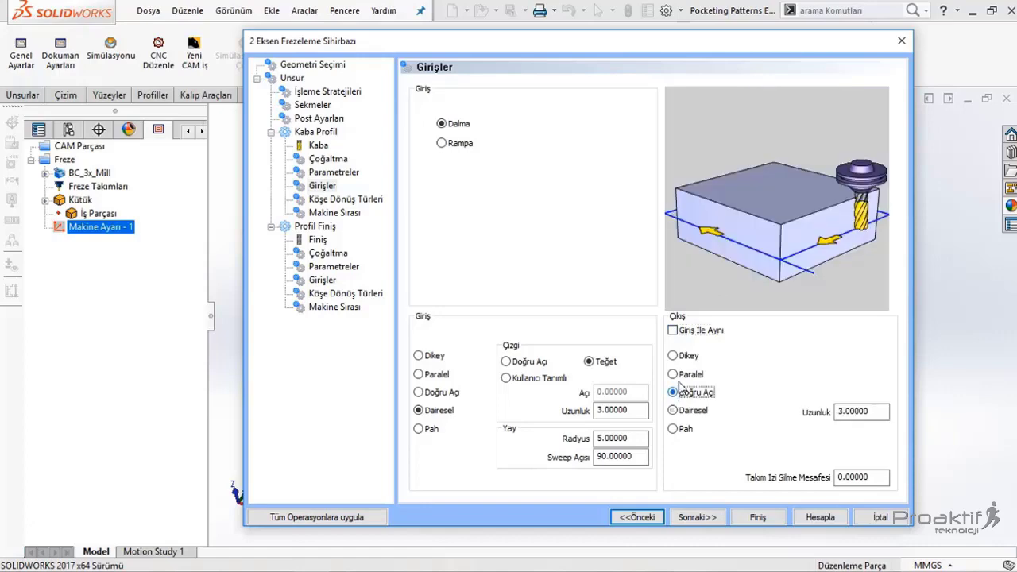
click(676, 410)
click(674, 392)
click(675, 374)
click(681, 357)
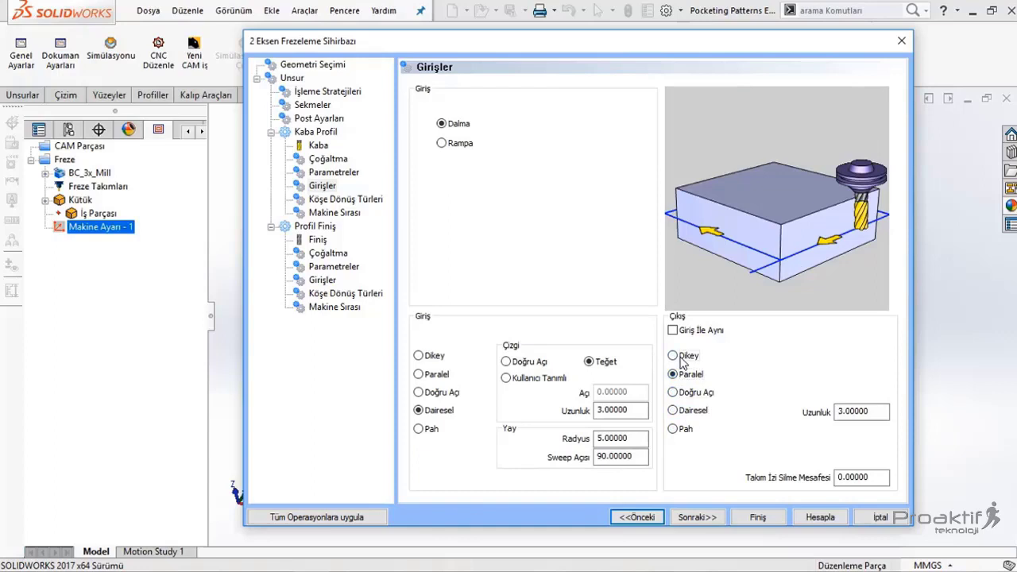
click(673, 331)
Set Takım İzi Silme Mesafesi (toolpath overlap distance) to 5
click(863, 477)
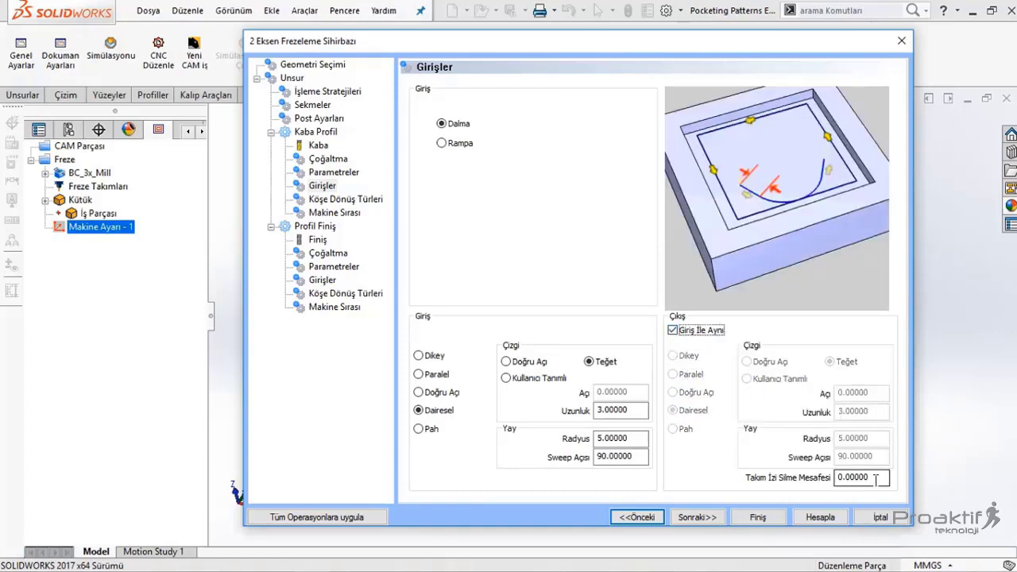
double_click(876, 477)
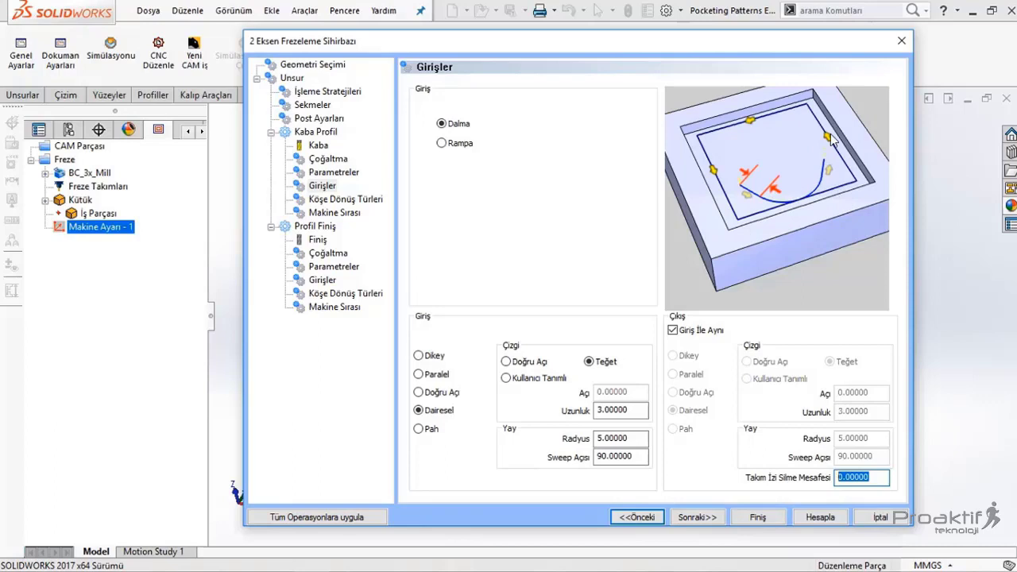
text(5)
double_click(615, 456)
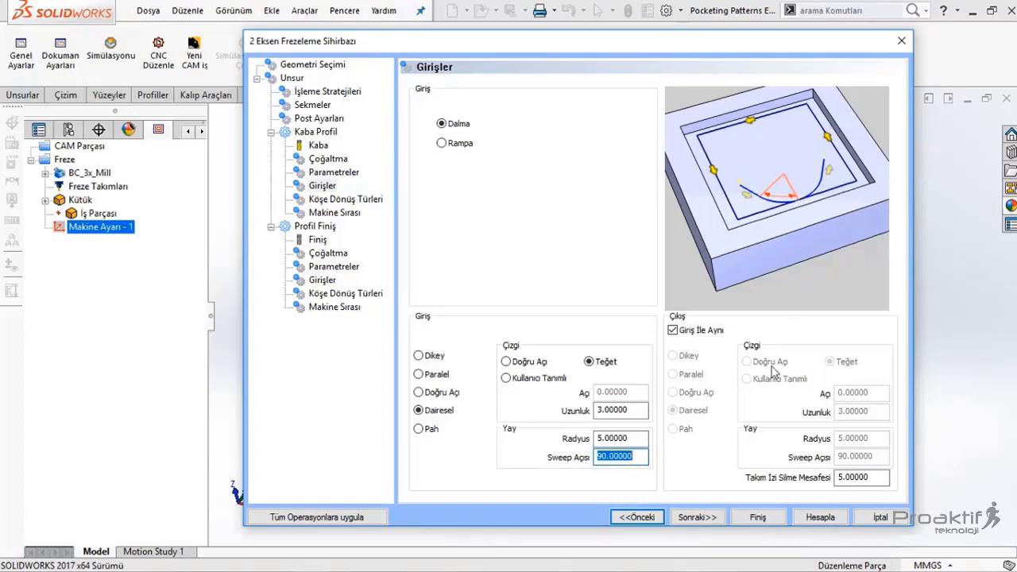
Leave outer and inner corners on Keskin after previewing the rounded and loop corner options
click(688, 522)
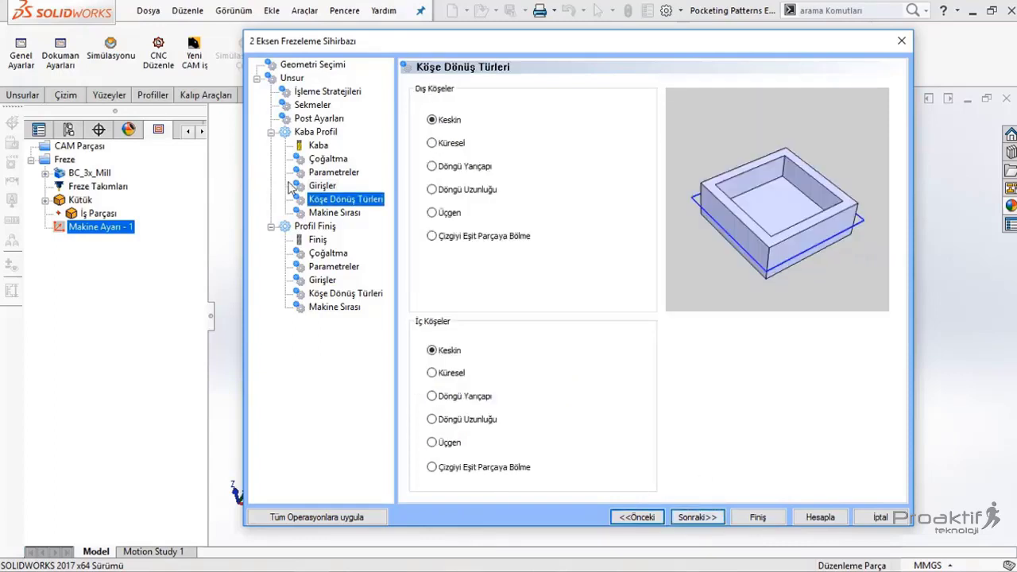
click(449, 143)
click(457, 168)
click(457, 190)
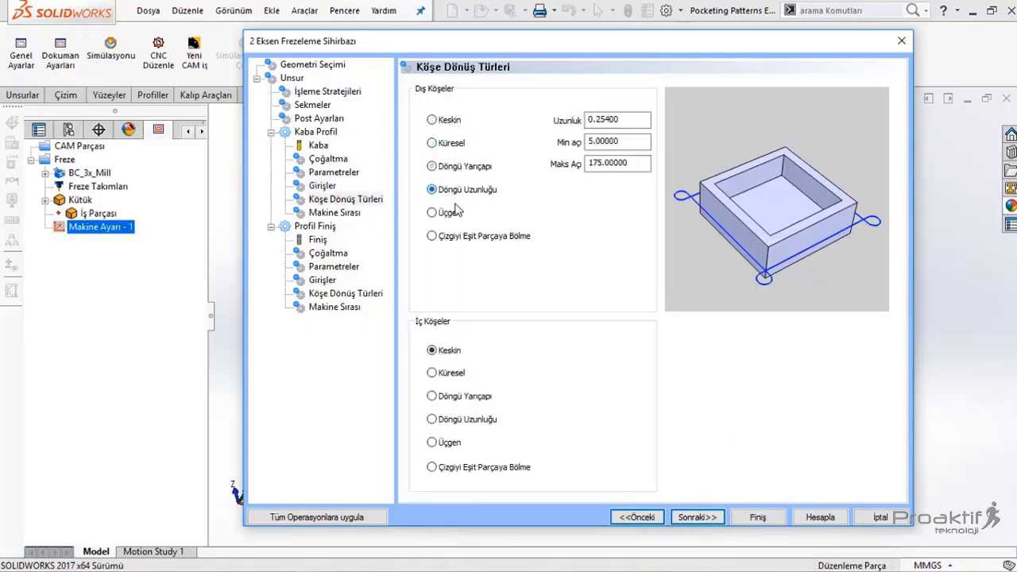
click(457, 213)
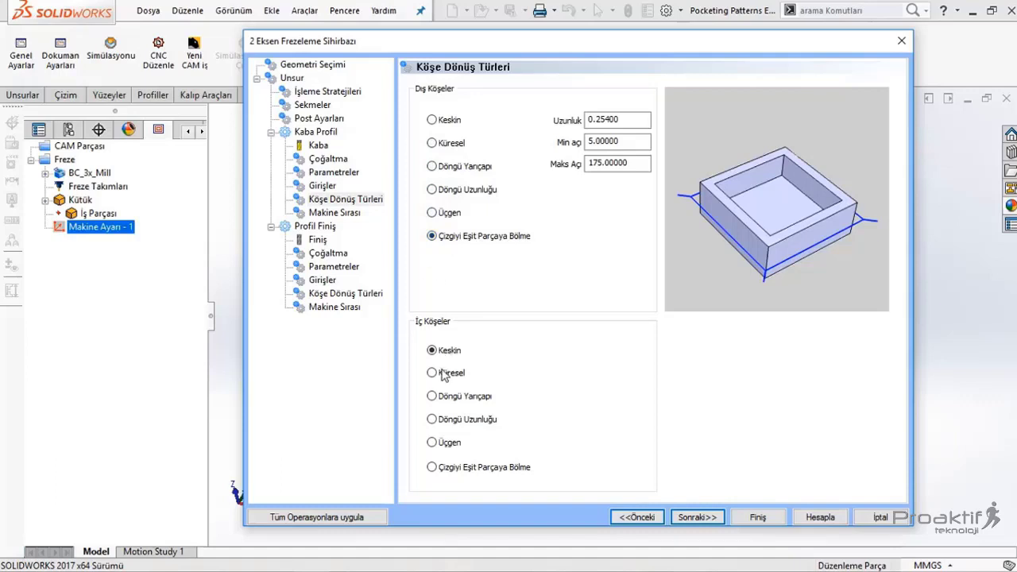
click(444, 375)
click(455, 399)
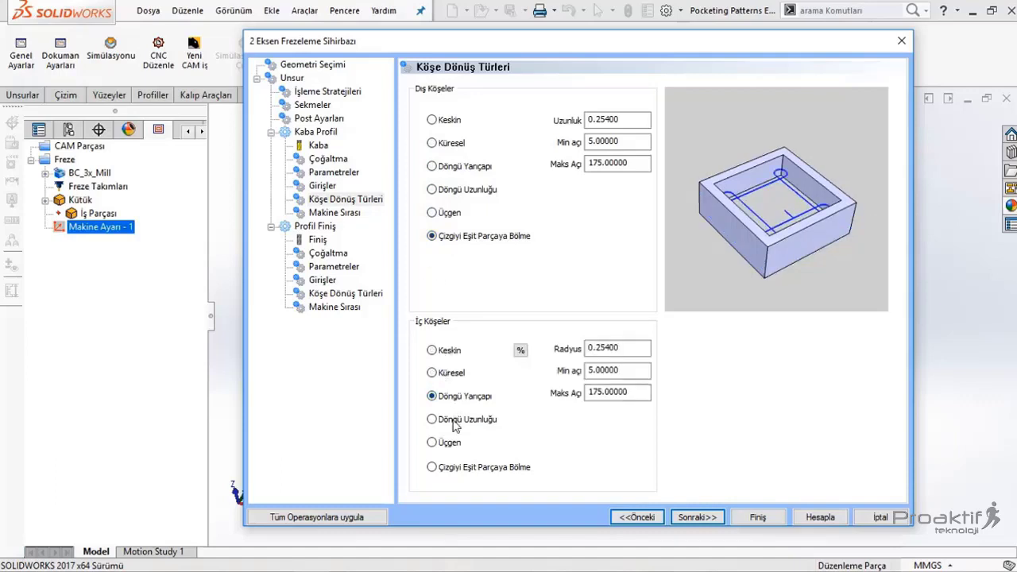
click(453, 421)
click(452, 445)
click(462, 469)
click(447, 354)
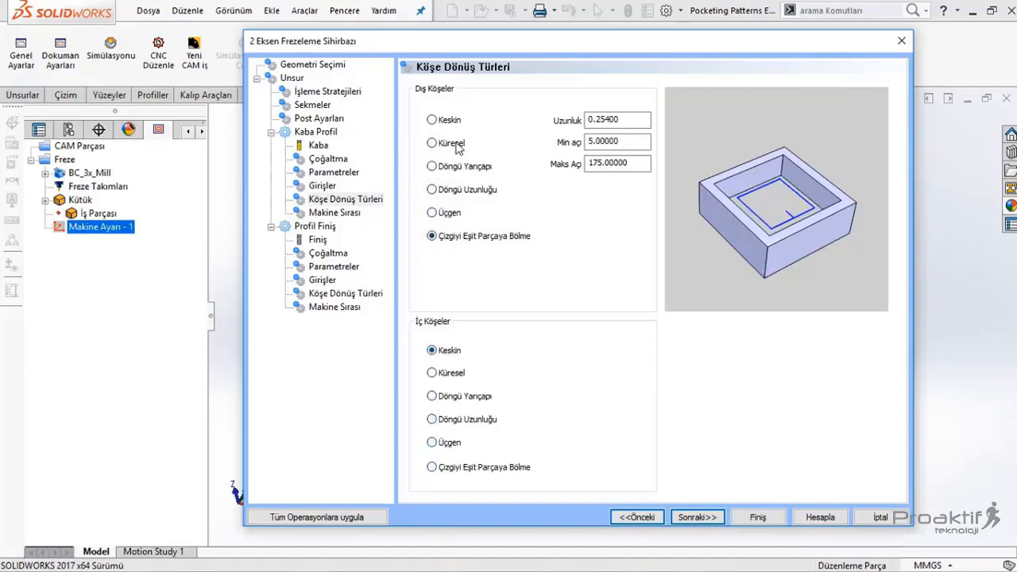
click(459, 120)
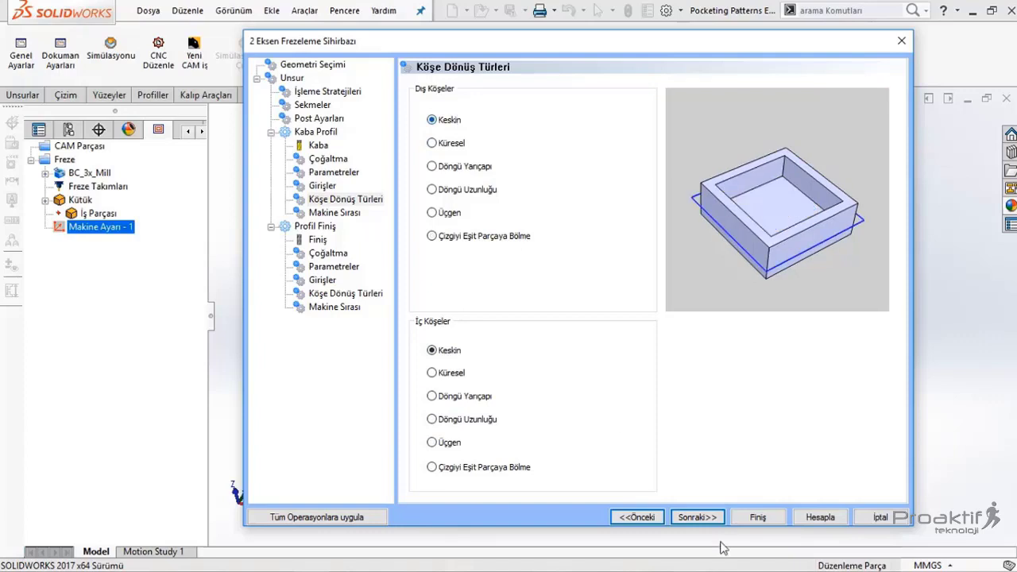
click(682, 521)
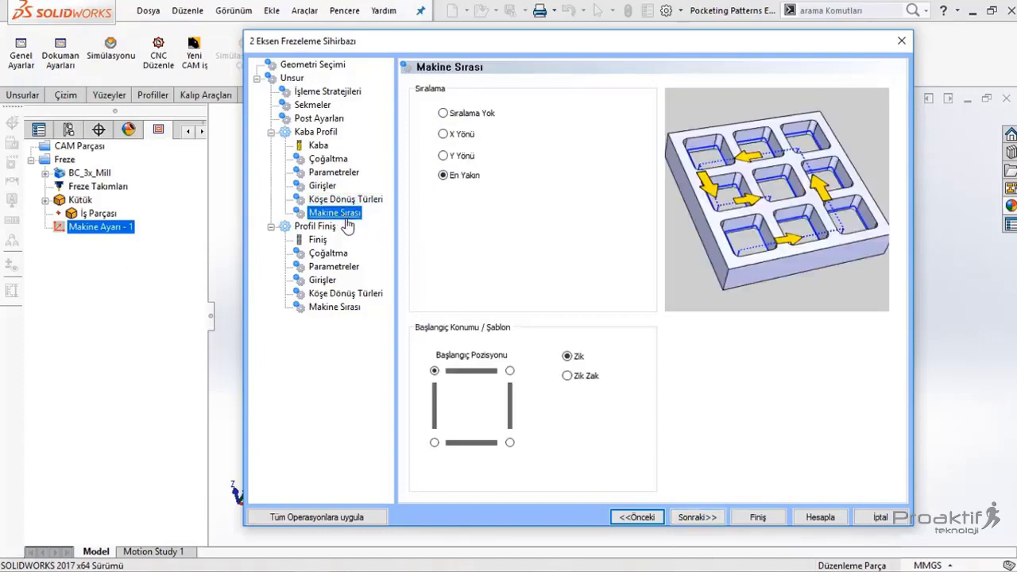
click(472, 113)
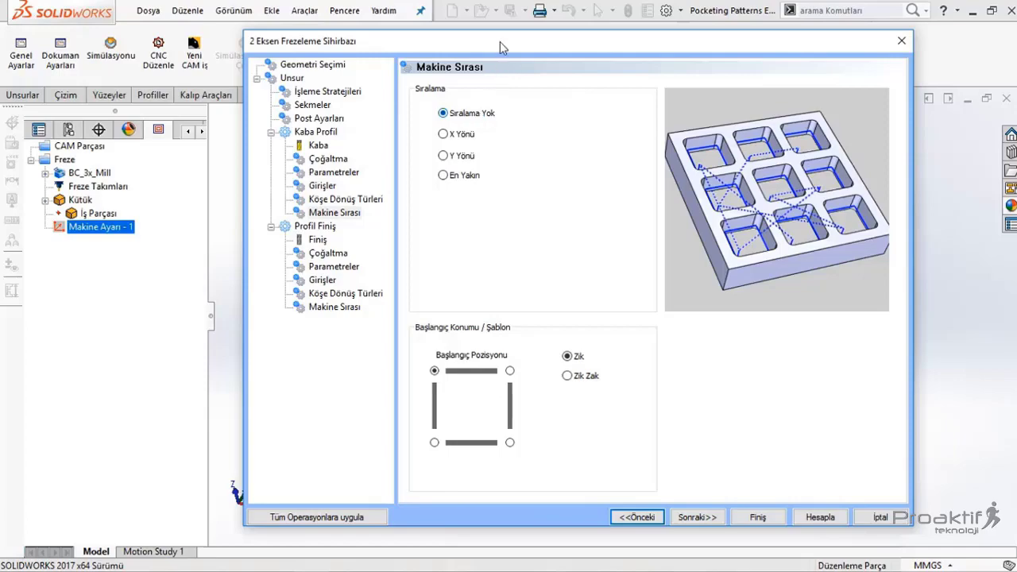
mouse_move(500, 42)
mouse_down()
mouse_move(558, 69)
mouse_move(500, 60)
mouse_up()
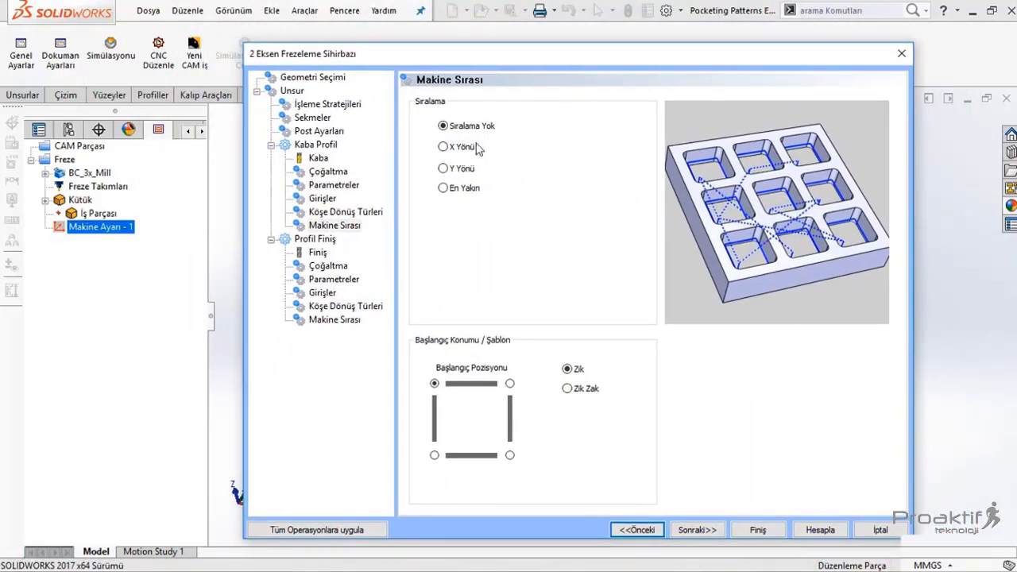
click(456, 153)
click(454, 174)
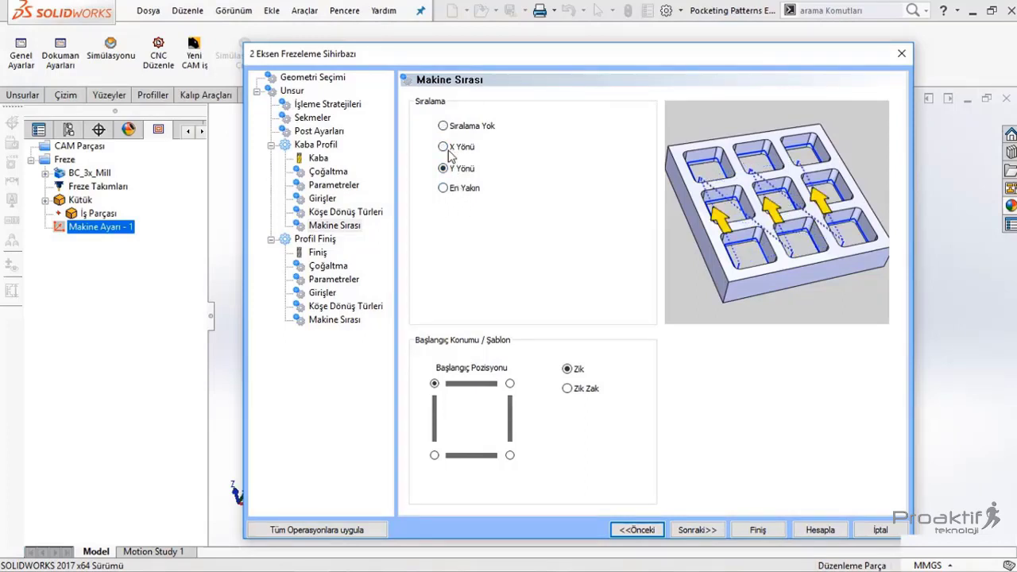
click(450, 195)
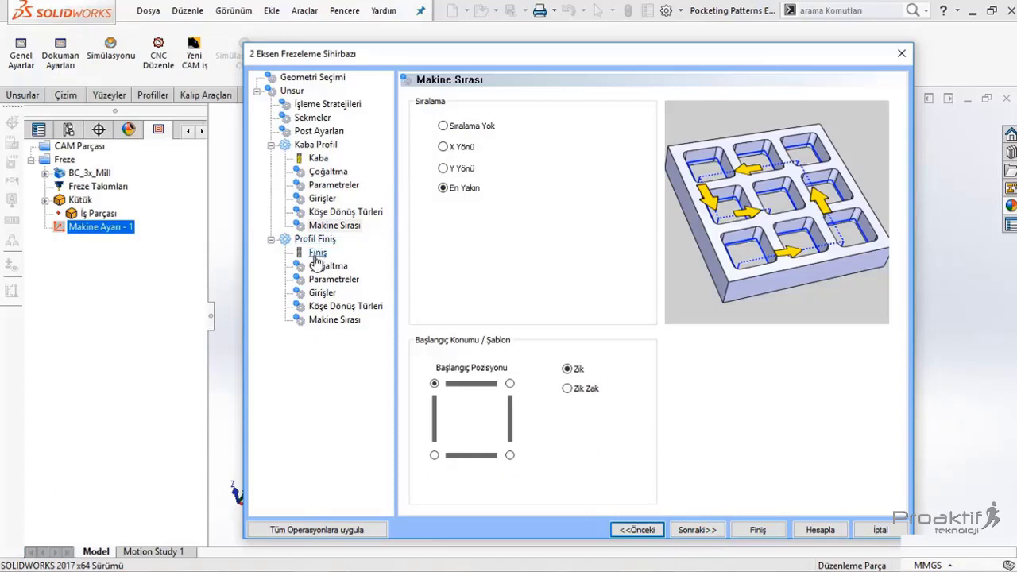
Set the finish profile tool diameter to 12 after comparing with the rough tool
click(699, 530)
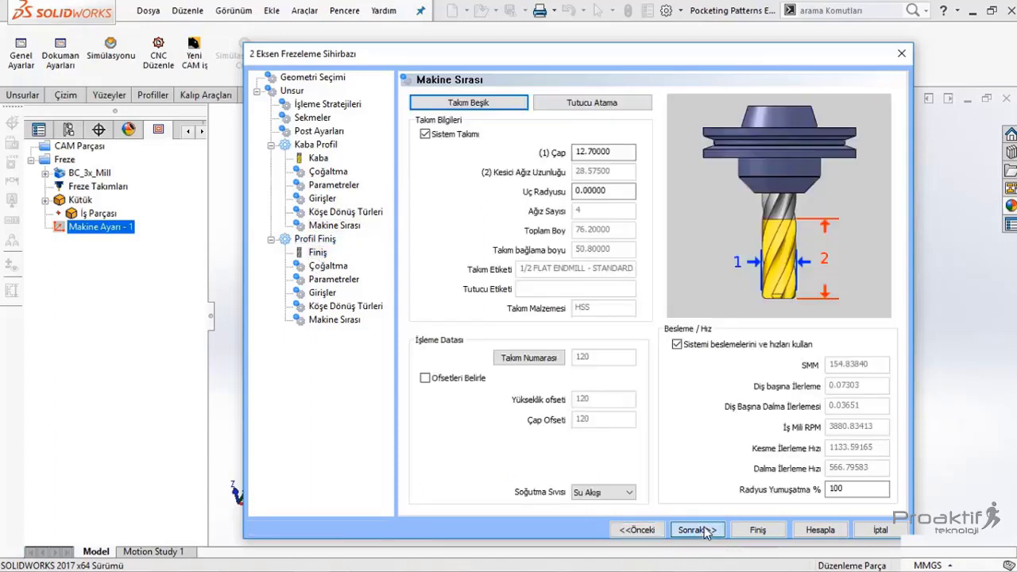
double_click(594, 152)
double_click(592, 191)
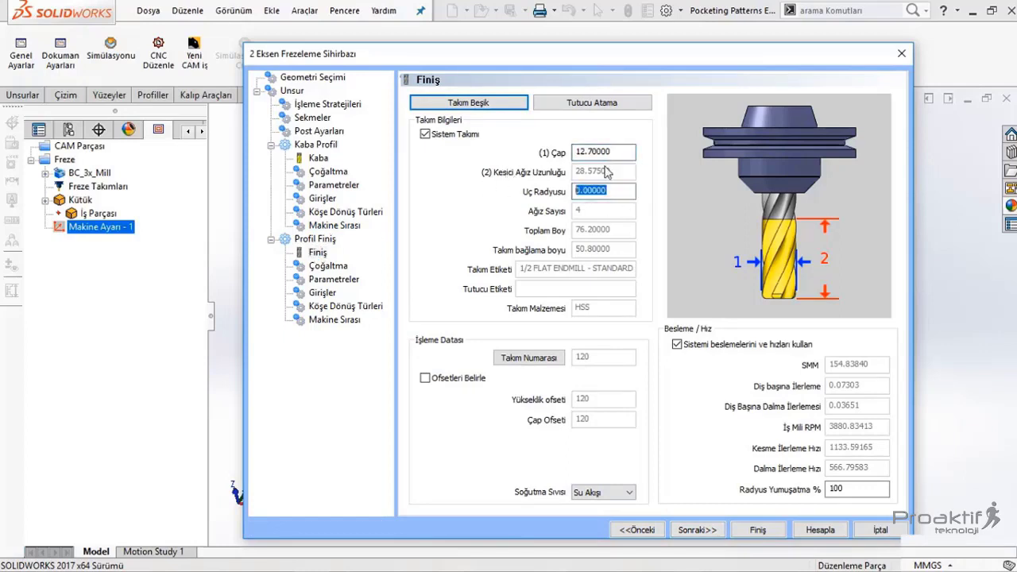
click(318, 158)
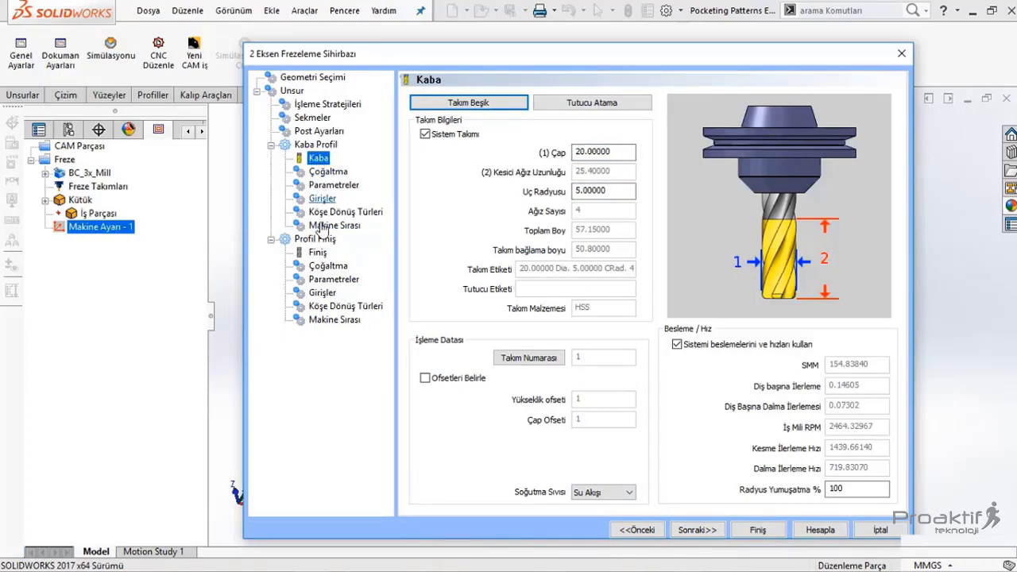
click(317, 252)
click(318, 159)
click(318, 159)
click(317, 252)
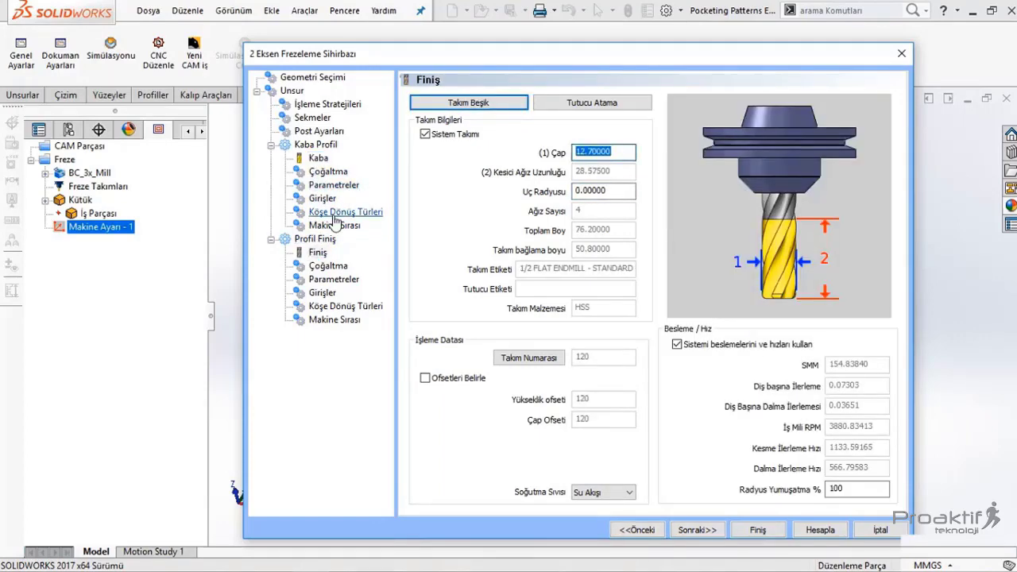
text(12)
click(601, 189)
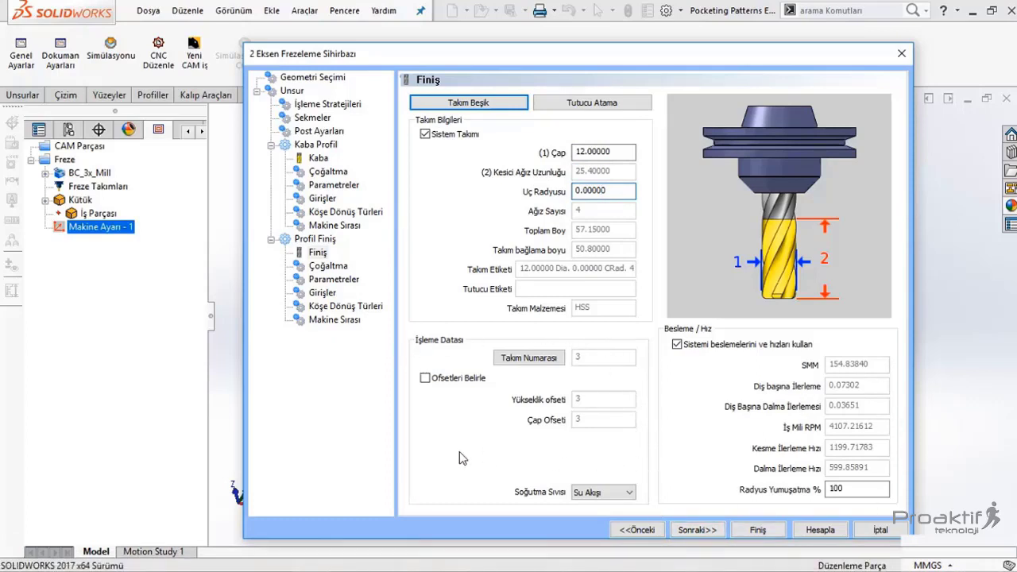
Set the finish tool's coolant (Soğutma Sıvısı) to Kapalı
click(578, 493)
click(578, 493)
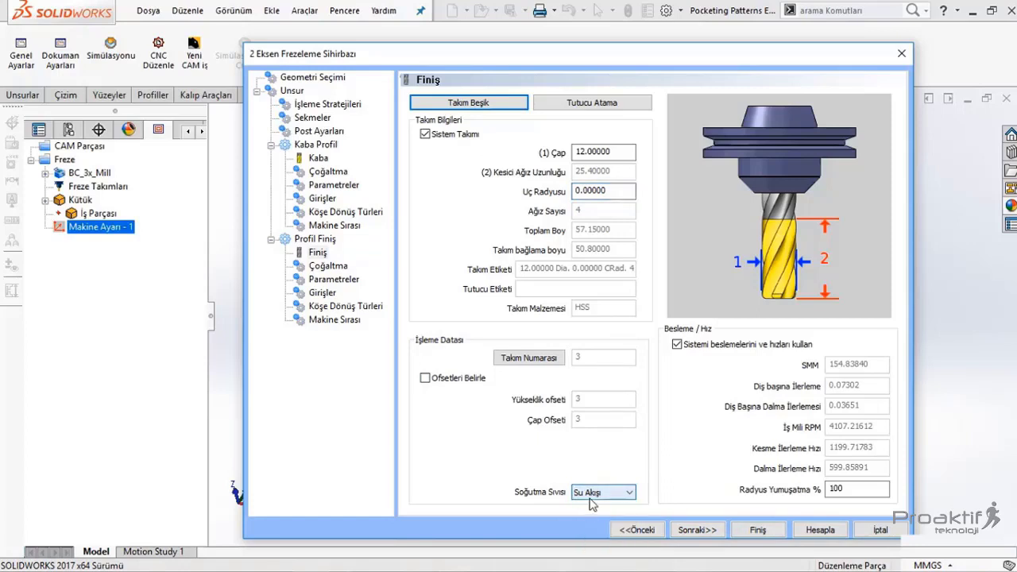
click(589, 498)
click(596, 503)
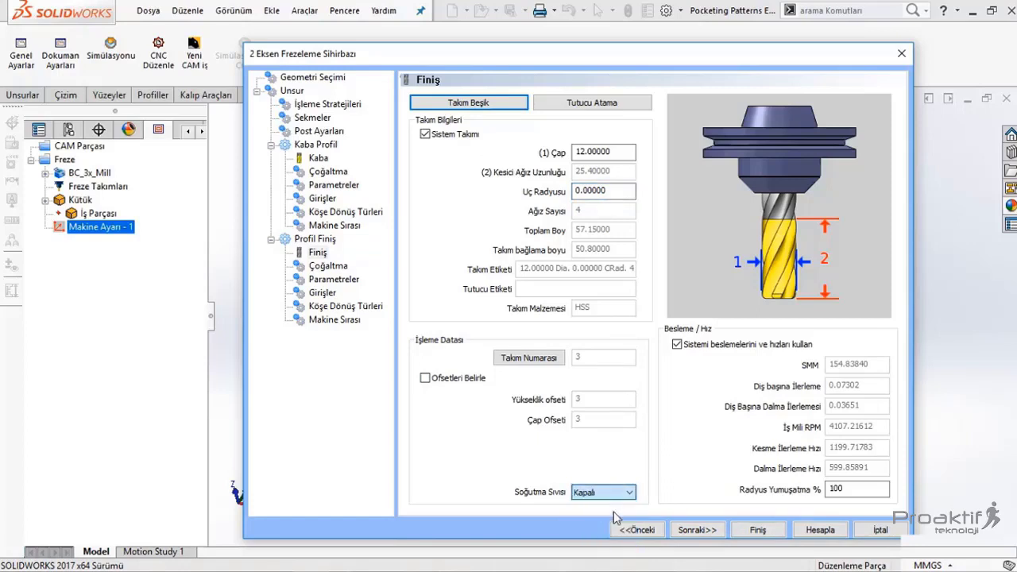
click(682, 530)
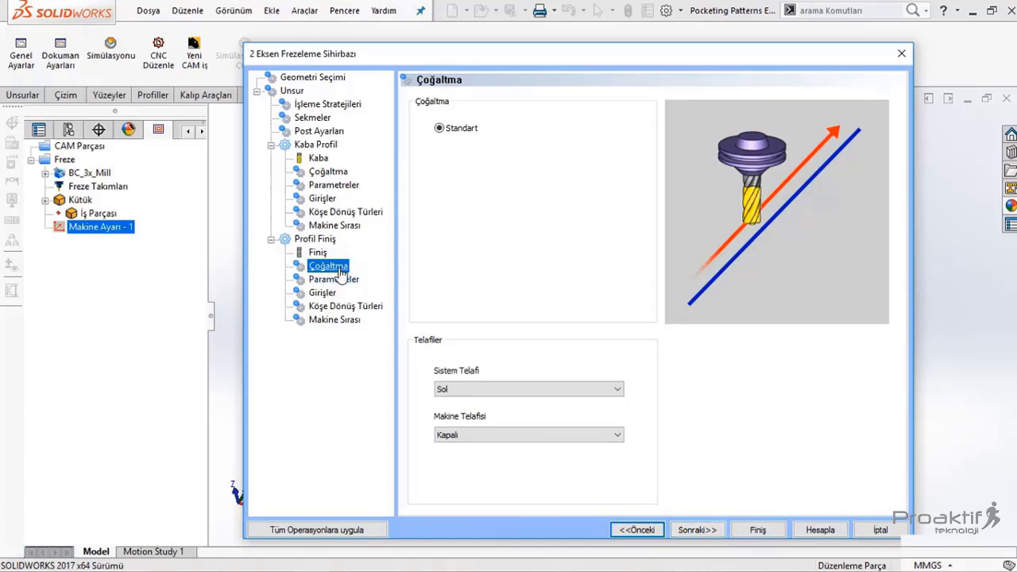
Keep the finish profile's Çoğaltma settings after comparing them with the rough profile's
click(446, 132)
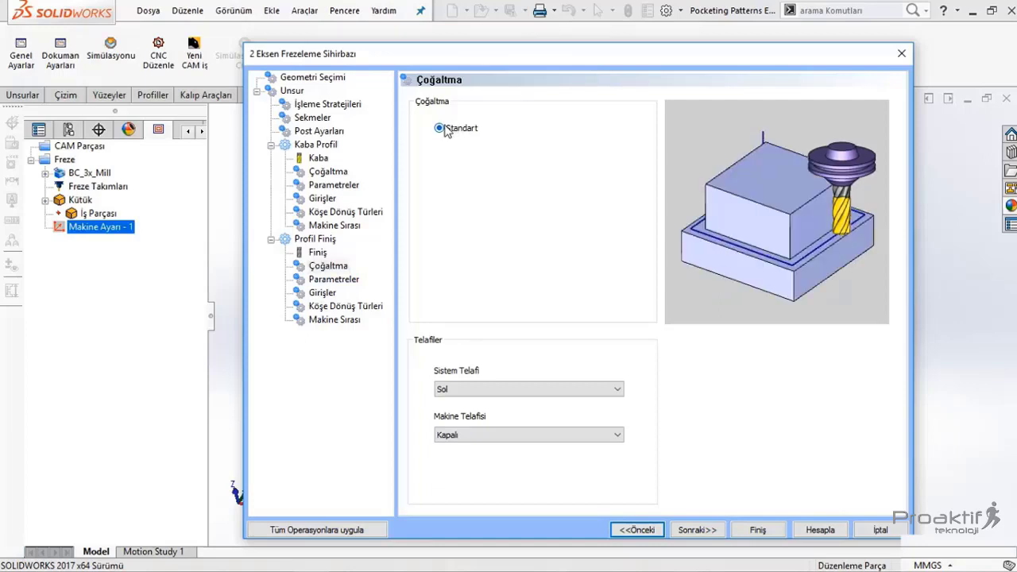
click(342, 175)
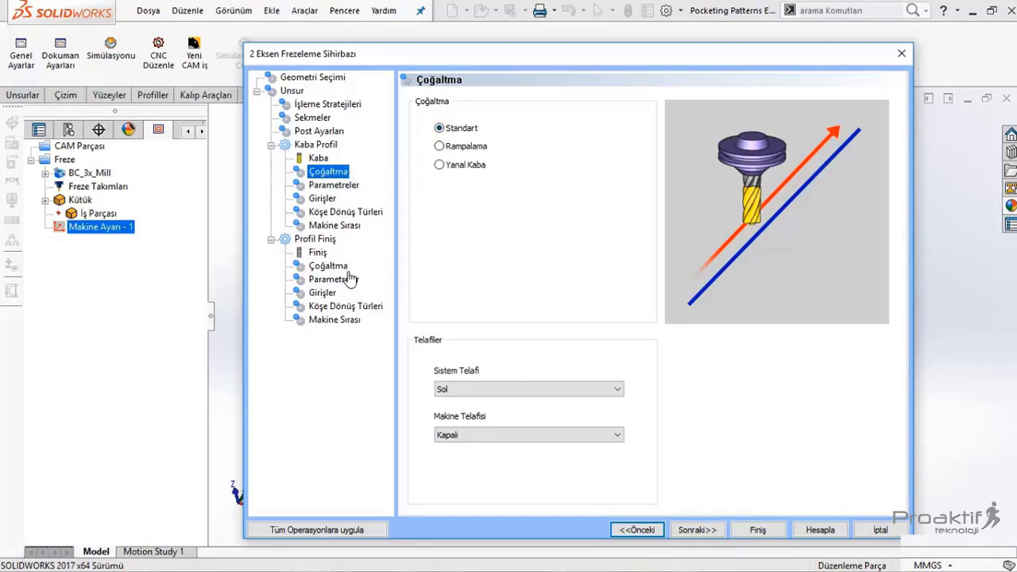
click(328, 267)
click(329, 173)
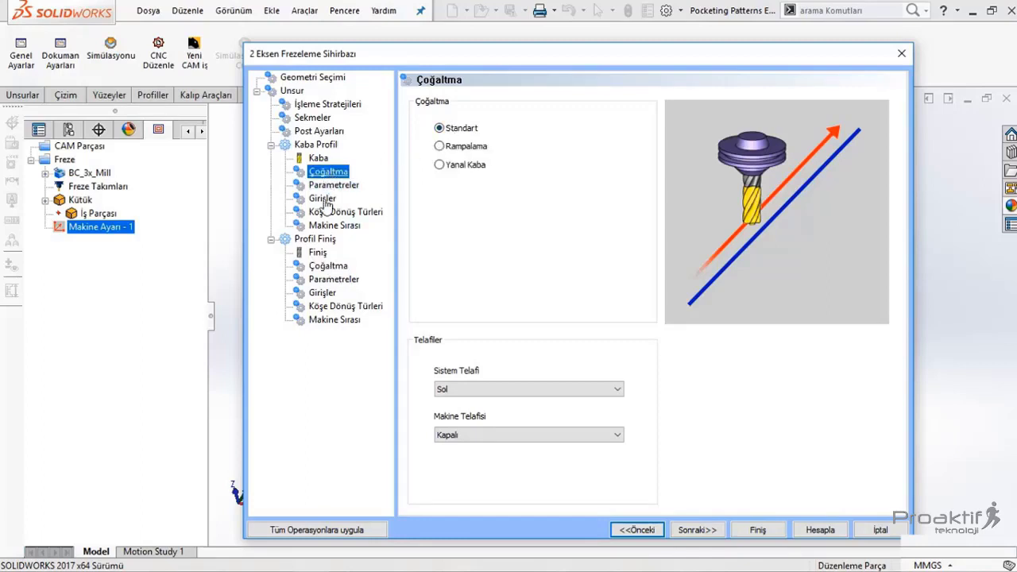
click(321, 267)
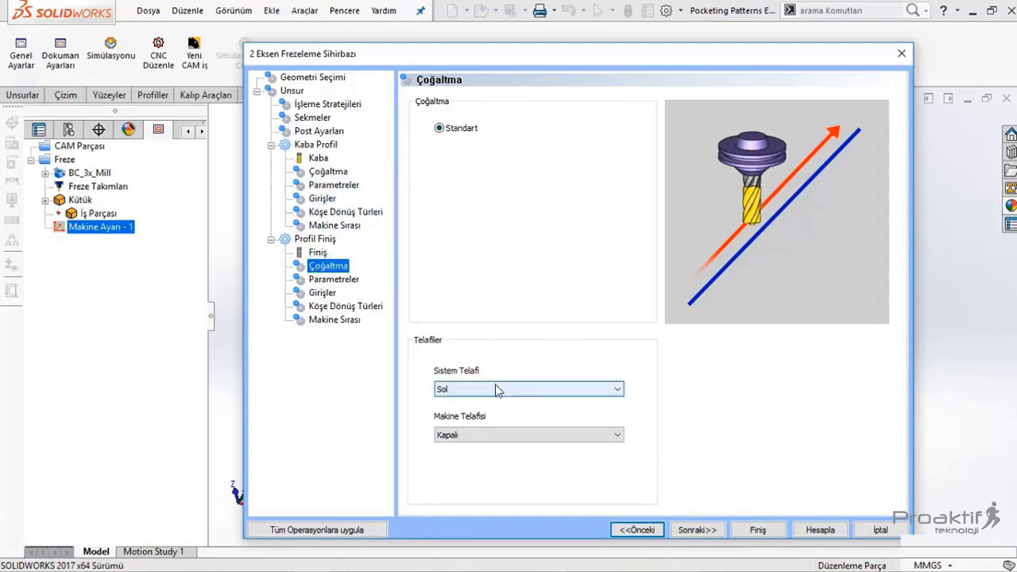
click(685, 532)
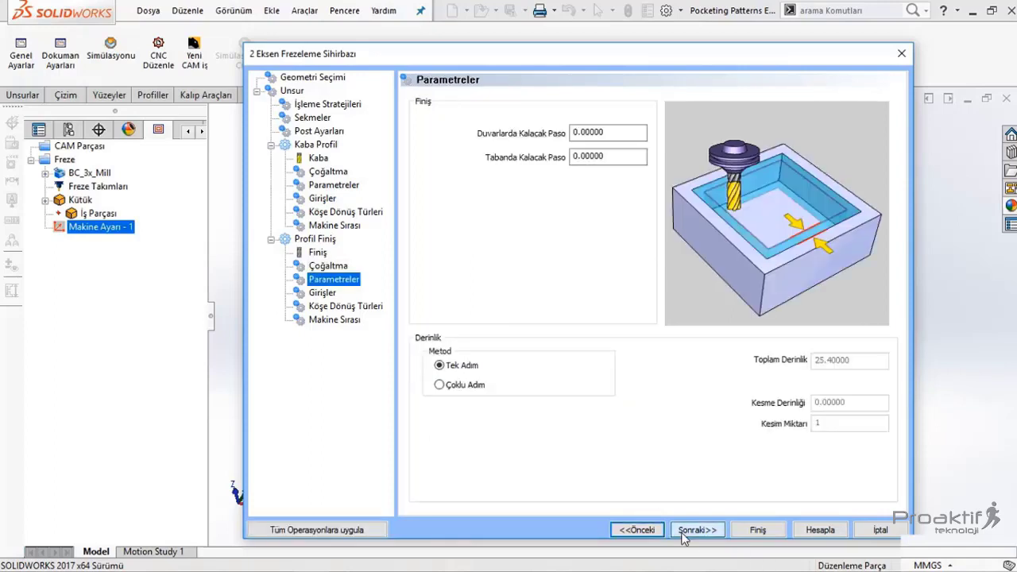
Make the finish pass cut in multiple equal depth steps (Çoklu Adım) with cutting depth 1
click(328, 187)
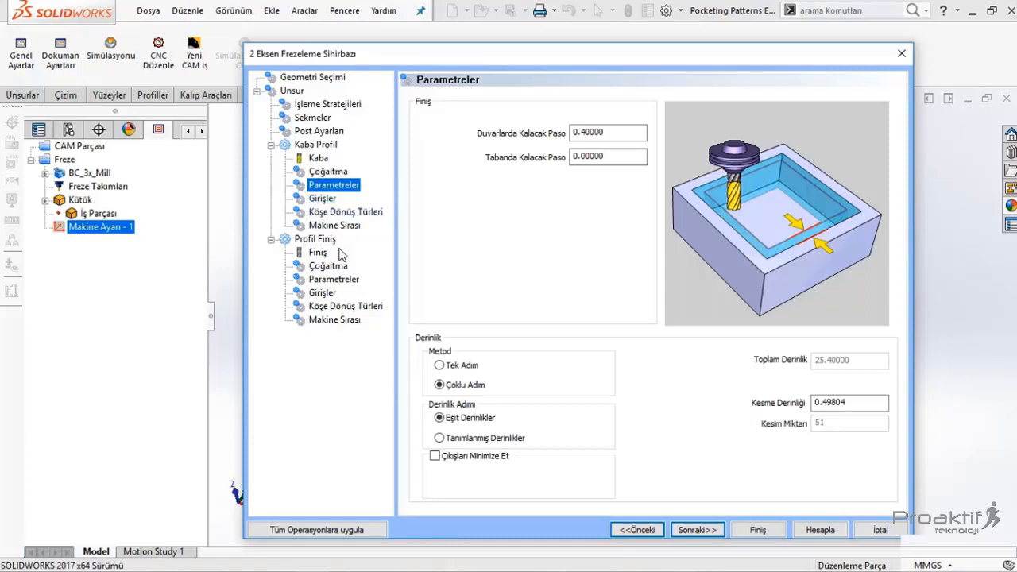
click(332, 280)
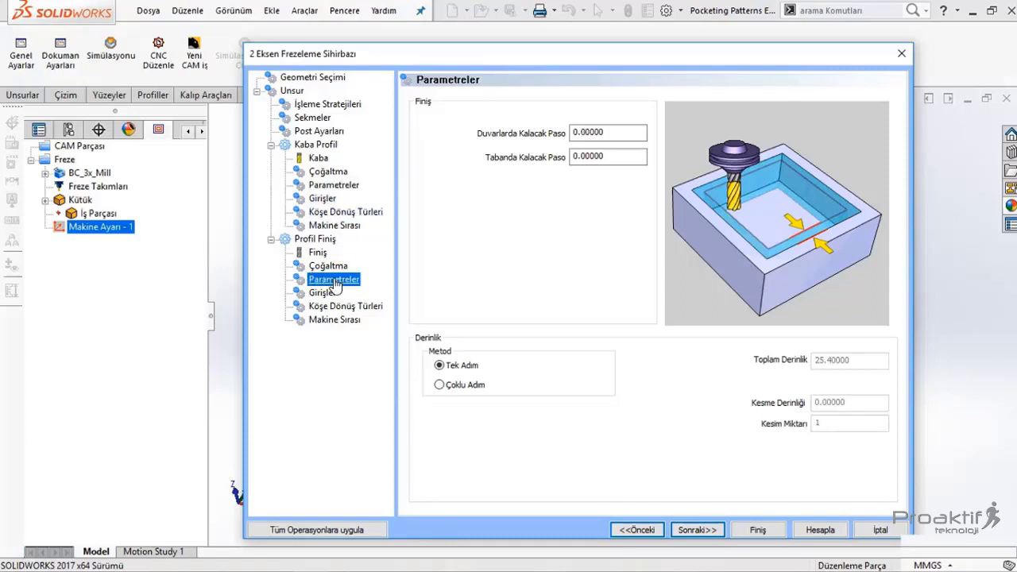
click(459, 386)
click(347, 189)
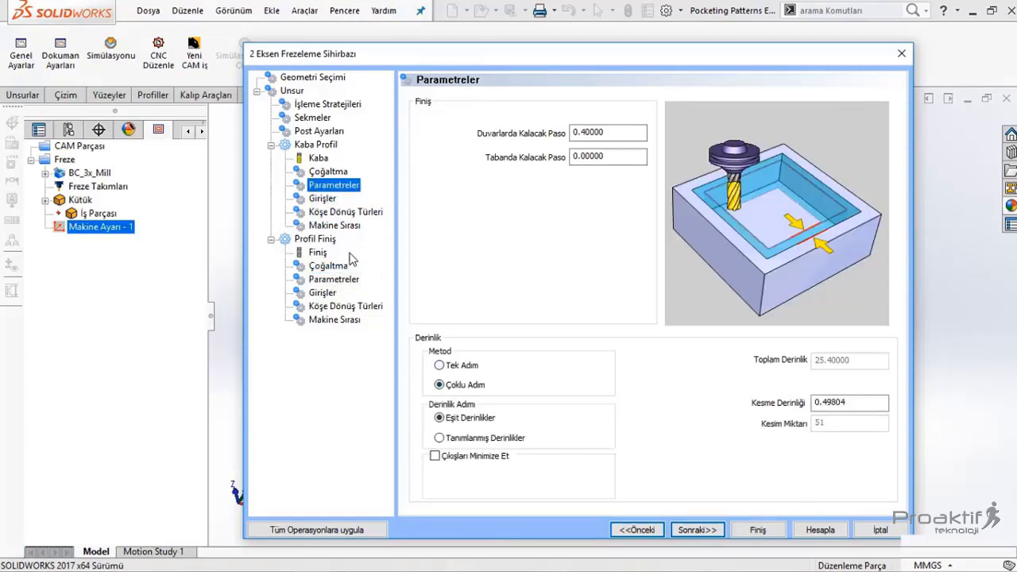
click(342, 280)
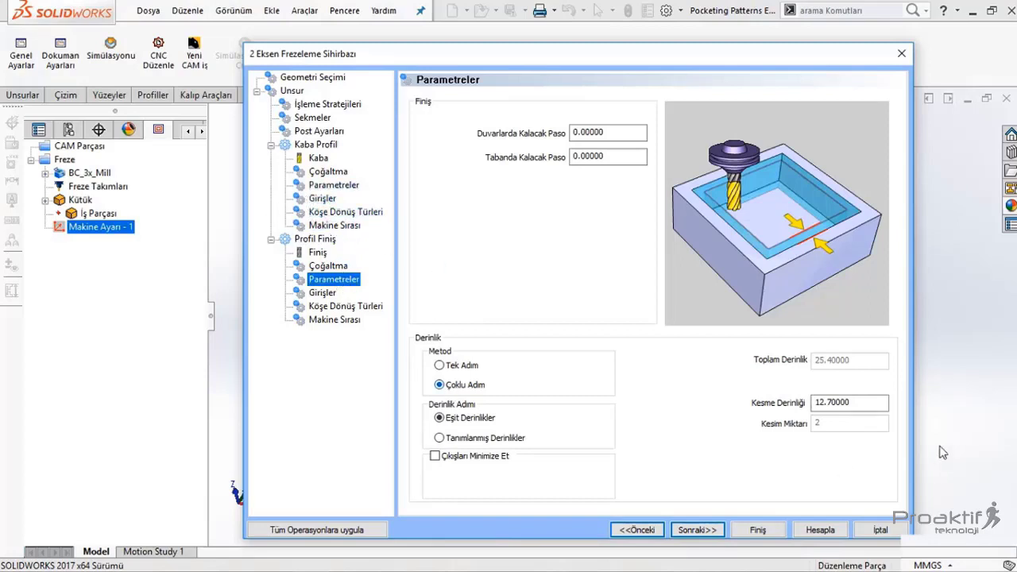
double_click(875, 402)
text(1)
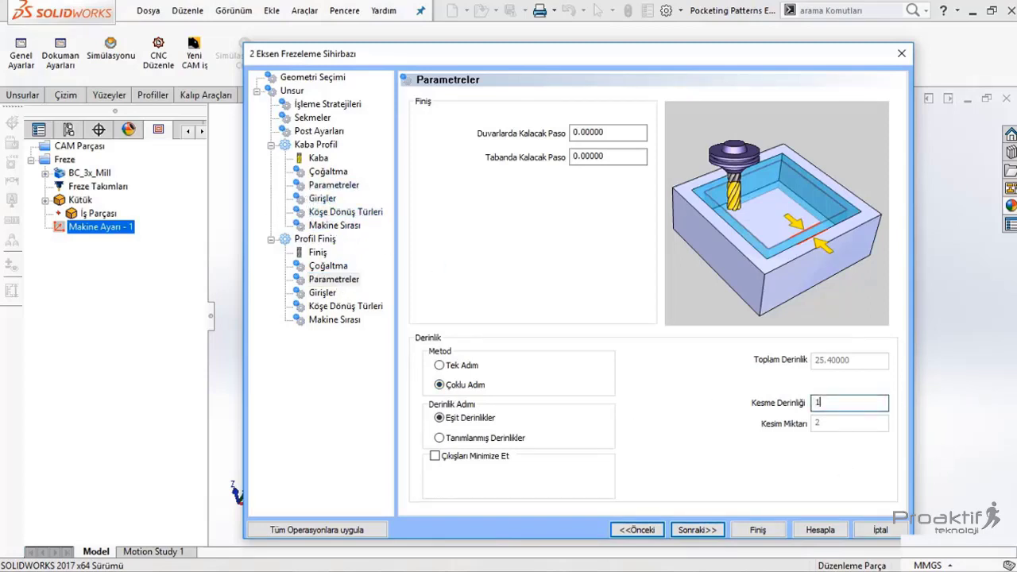
click(691, 532)
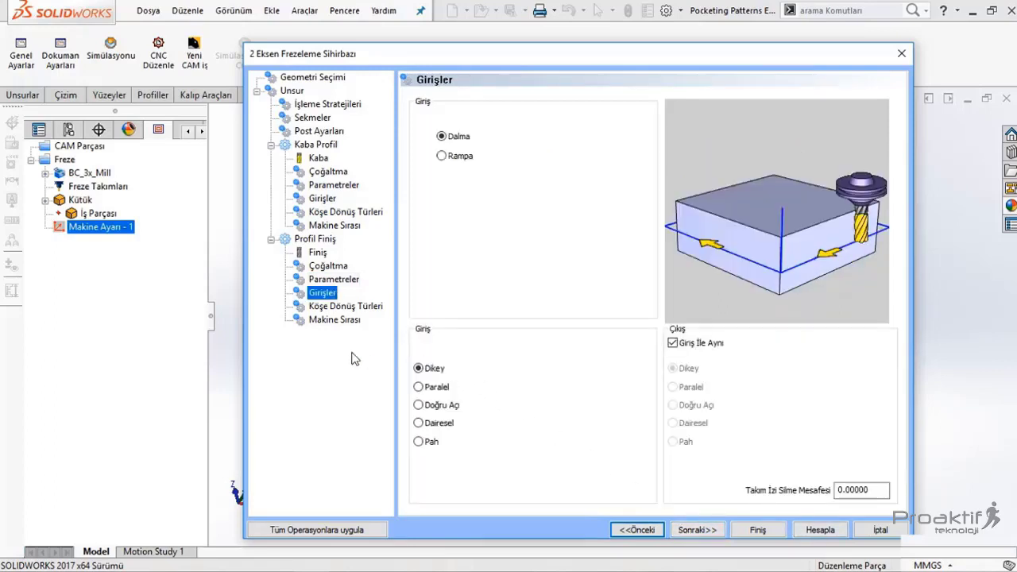
Give the finish entry a circular, tangent lead-in and a wipe distance of 5
click(429, 426)
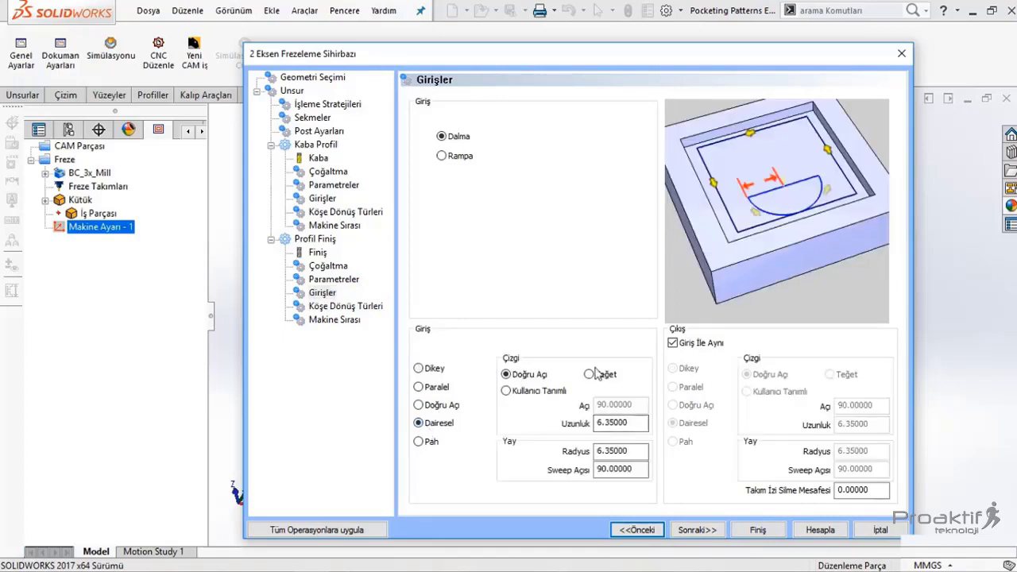
click(598, 373)
click(640, 422)
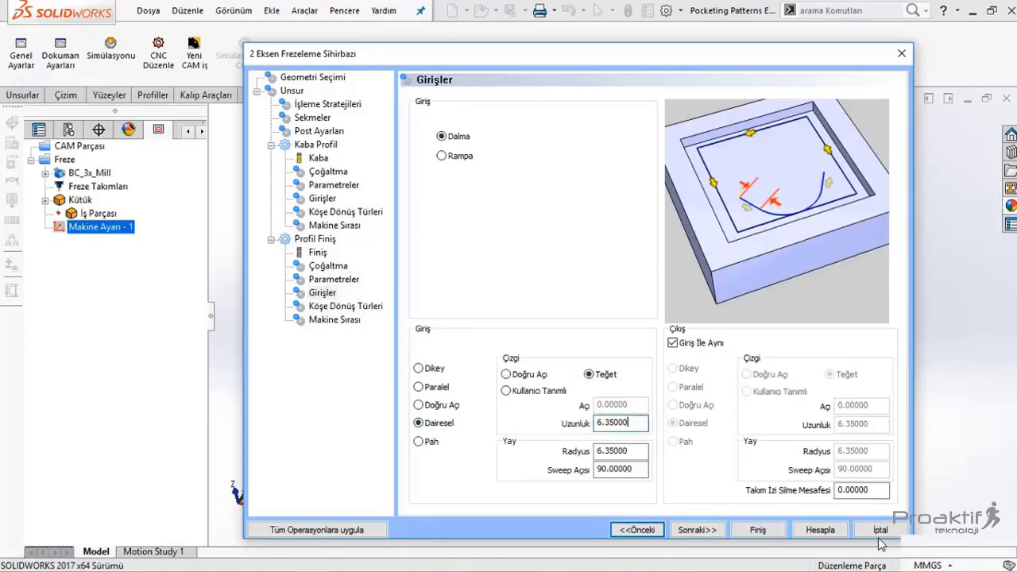
drag(874, 490, 754, 491)
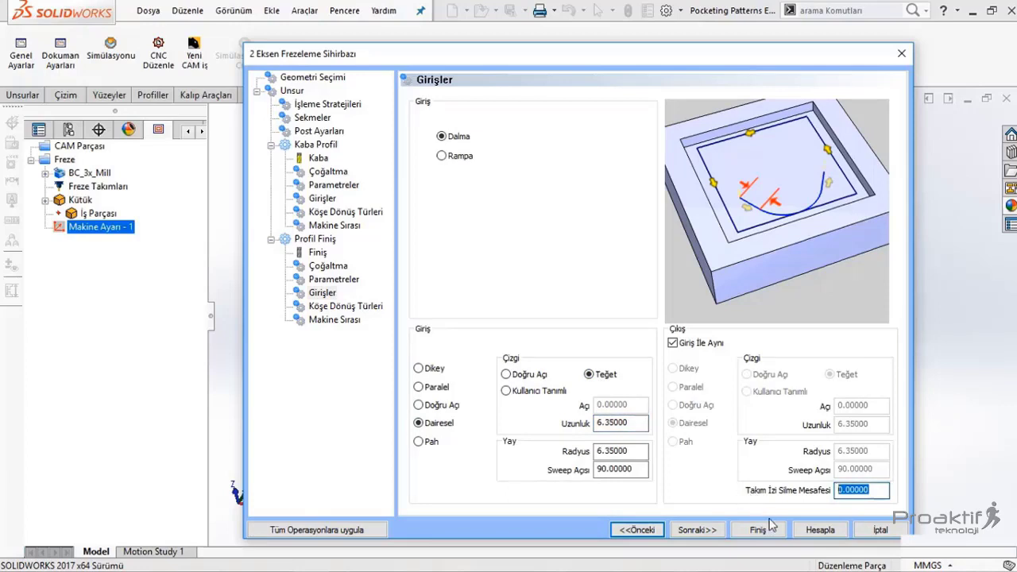
text(5)
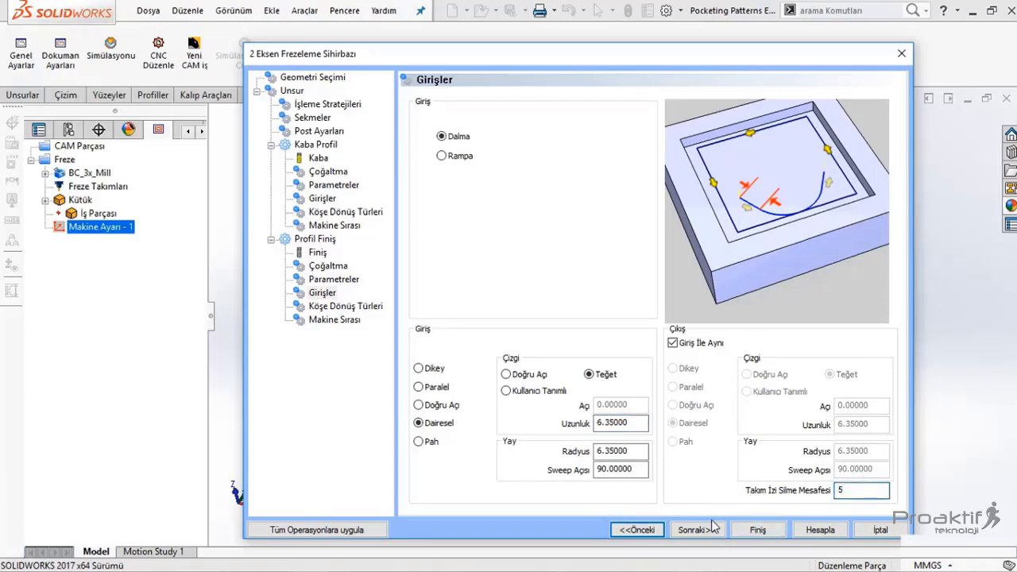
click(709, 529)
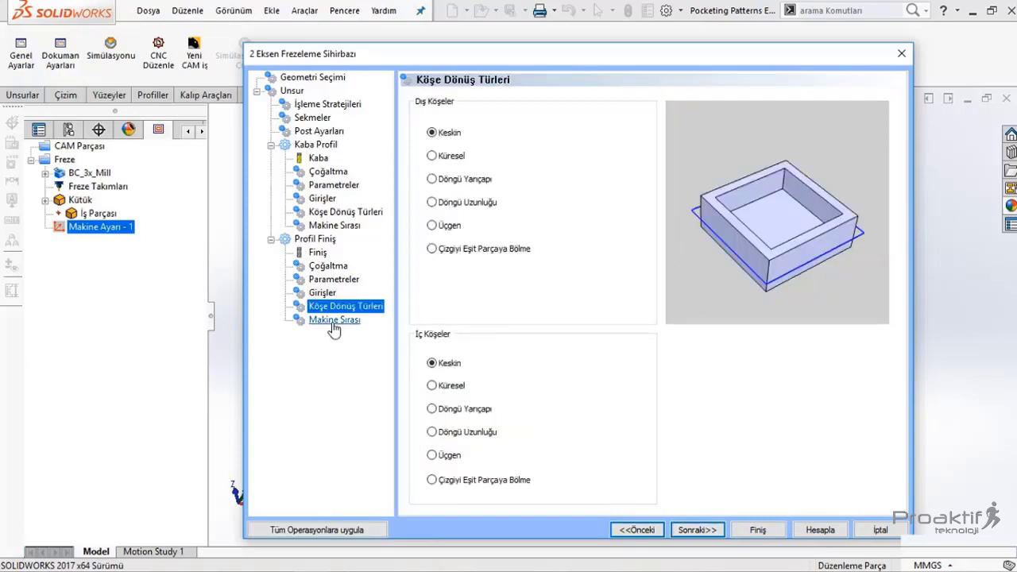
Review the finish and rough machining-order pages, then create the 2 Eksen Operasyon
click(347, 212)
click(351, 307)
click(342, 212)
click(338, 319)
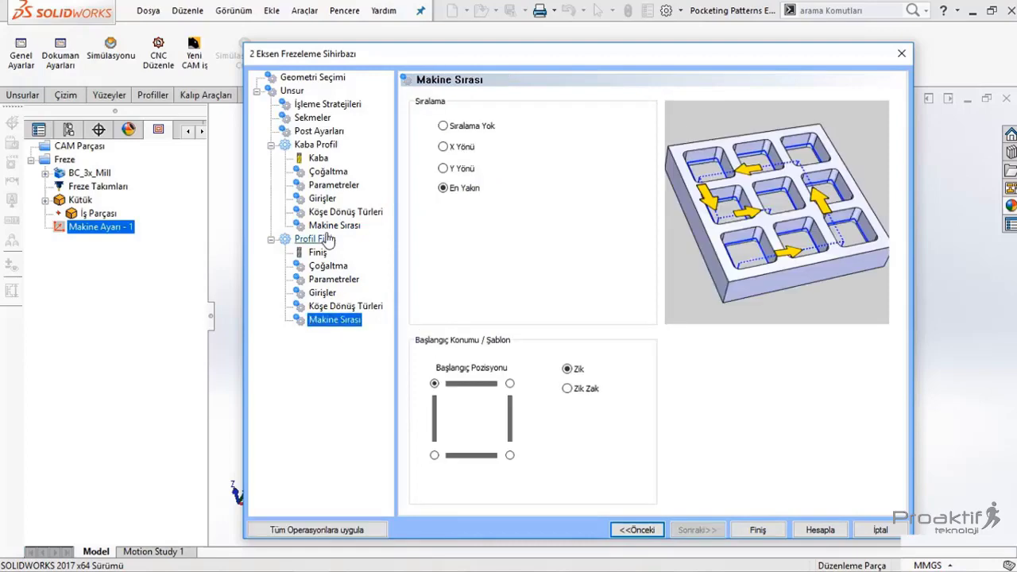
click(333, 225)
click(338, 320)
click(334, 226)
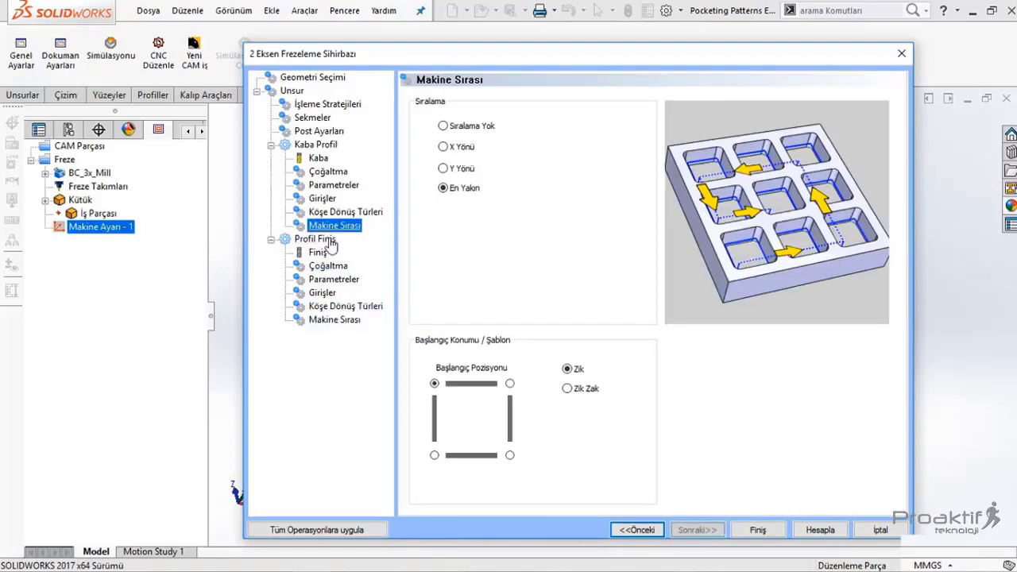
click(758, 530)
Compute all toolpaths of 2 Eksen Operasyon with Bütün Takım Yollarını Hesapla
click(127, 281)
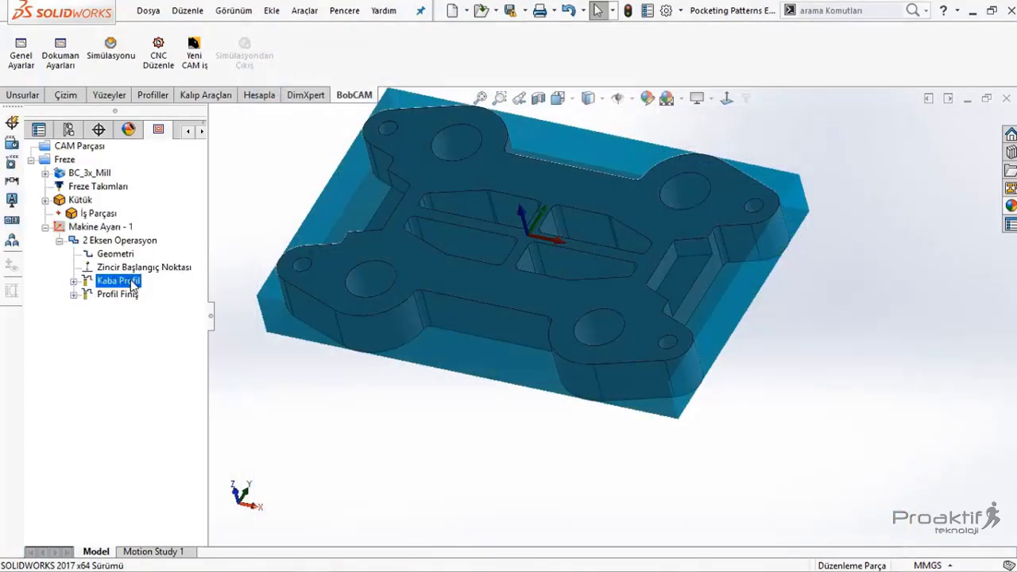
key(Up)
key(Up)
key(Up)
right_click(129, 240)
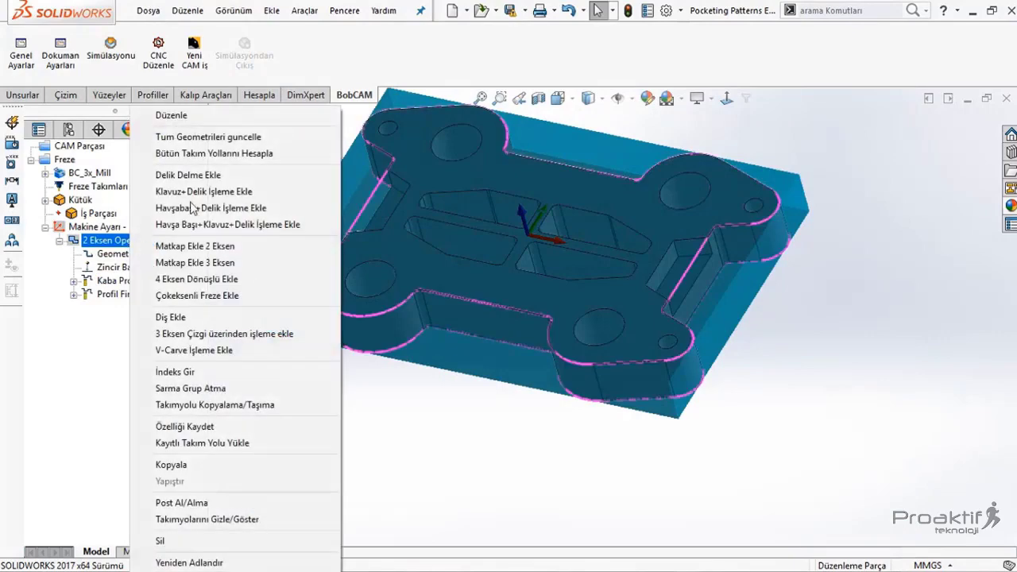
click(214, 153)
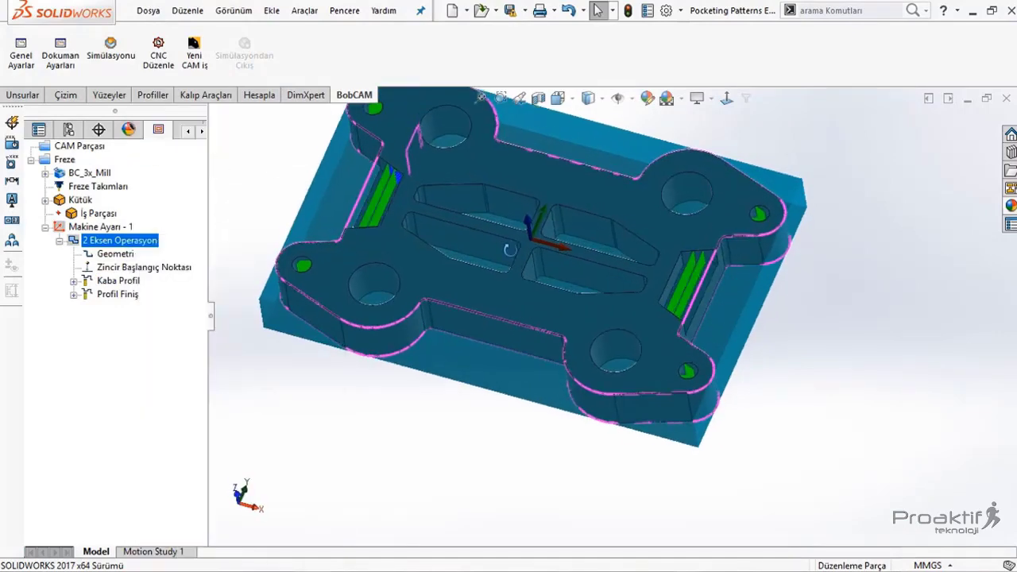
Inspect the toolpaths with the part see-through, then restore shaded-with-edges display
mouse_move(509, 250)
middle_down()
mouse_move(553, 212)
mouse_move(432, 211)
middle_up()
scroll(432, 212, down, 5)
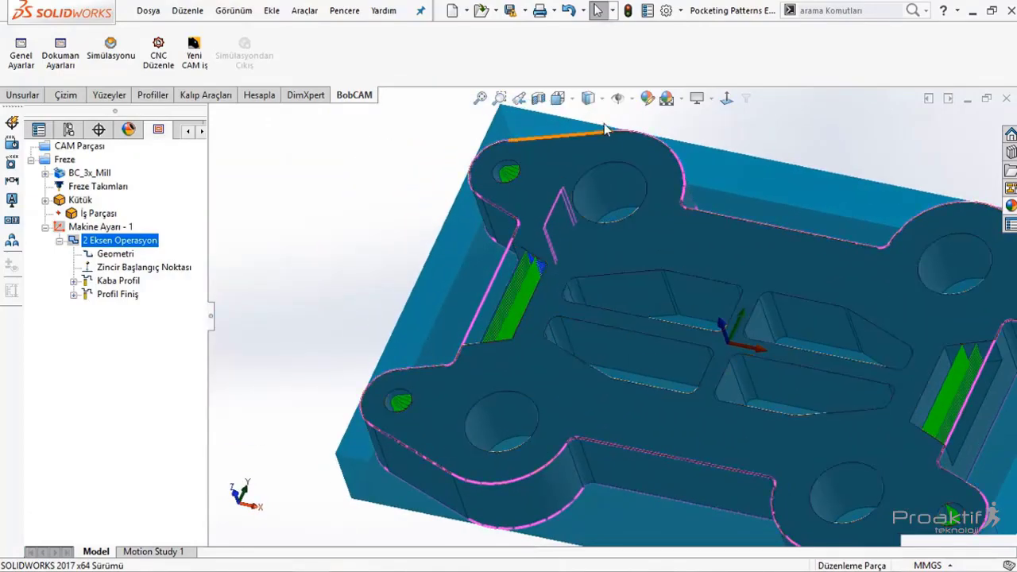
click(589, 98)
click(590, 201)
mouse_move(595, 209)
middle_down()
mouse_move(483, 288)
mouse_move(493, 262)
middle_up()
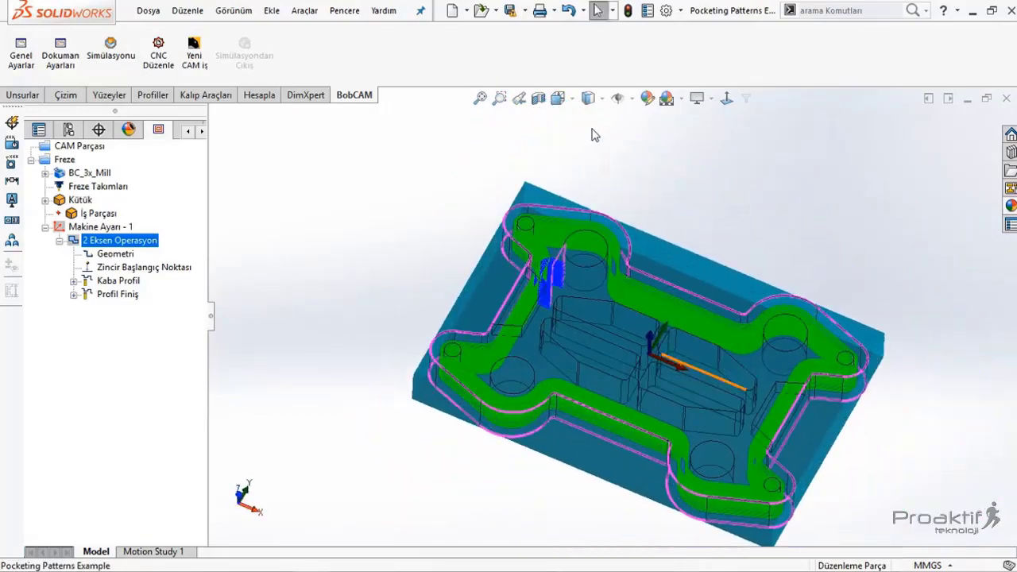
click(588, 98)
click(592, 123)
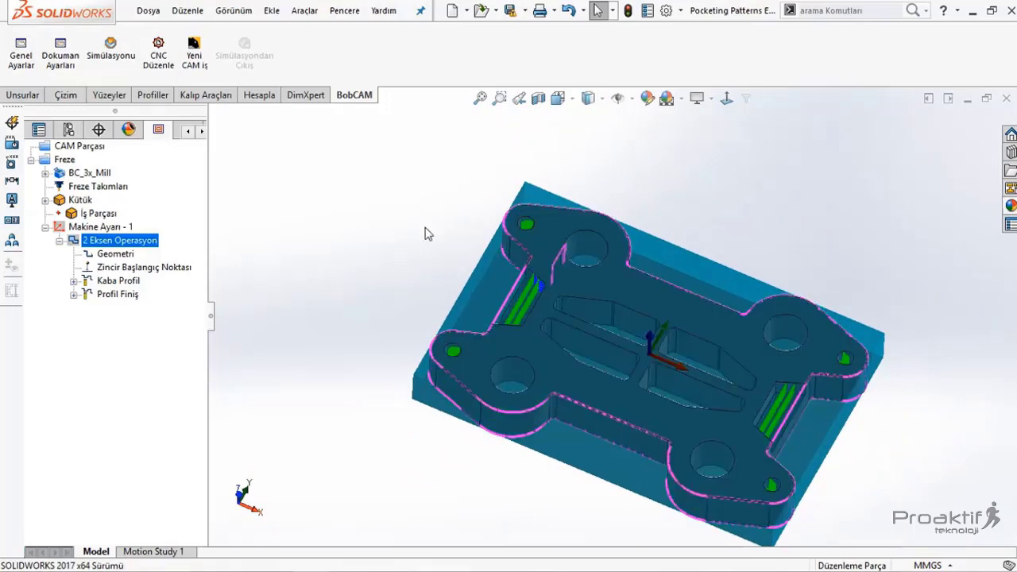
Highlight the Geometri chain and the Zincir Başlangıç Noktası on the model
click(140, 270)
click(91, 242)
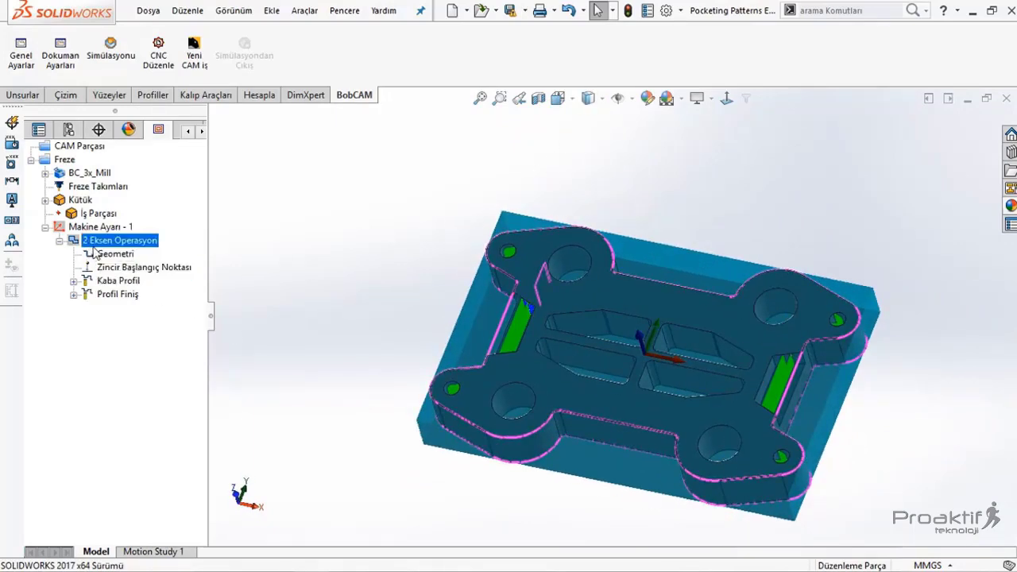
click(94, 254)
click(102, 269)
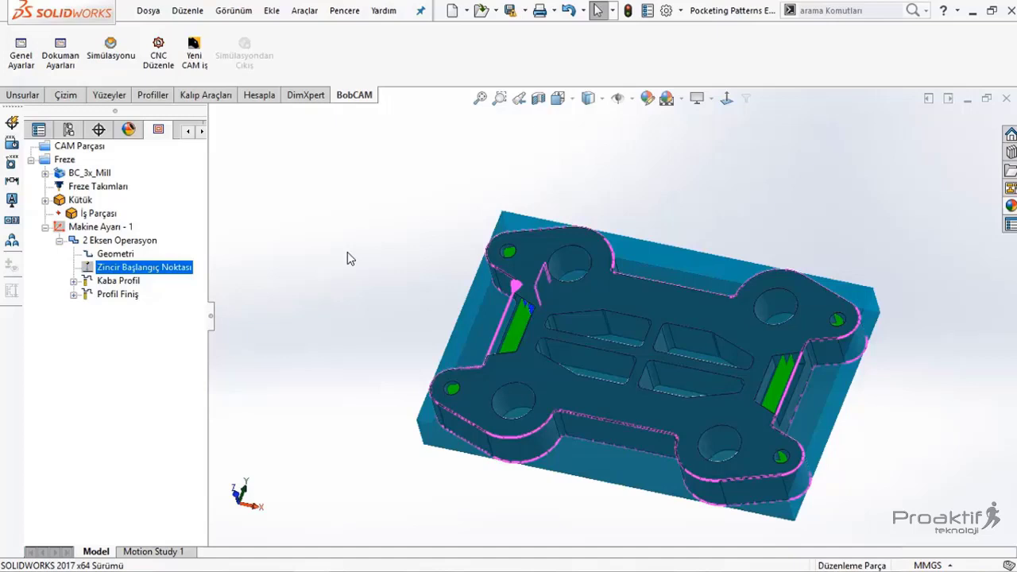
Reverse the chain direction with Yönü Tersine Çevir and dismiss the notification
right_click(176, 277)
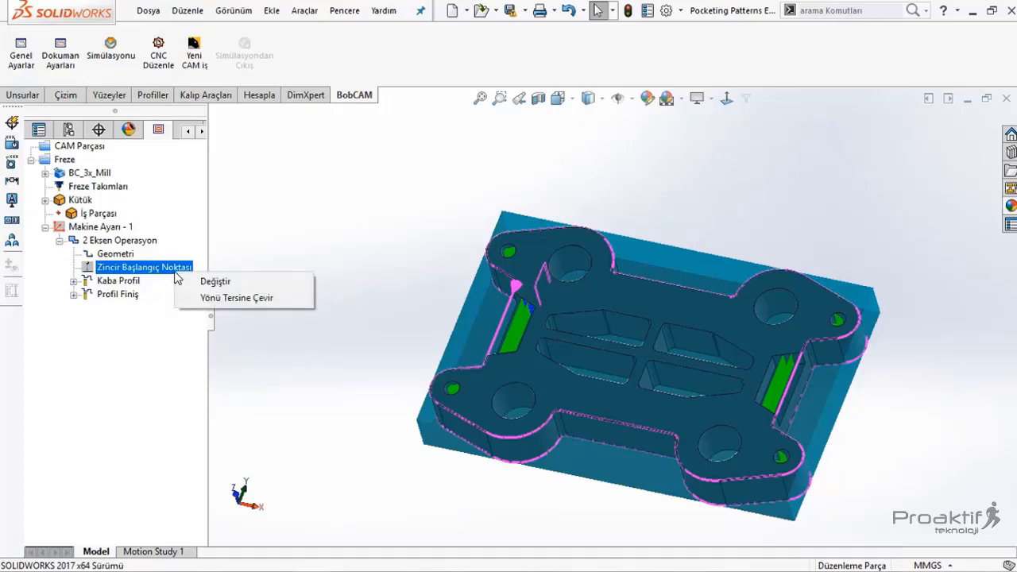
click(199, 300)
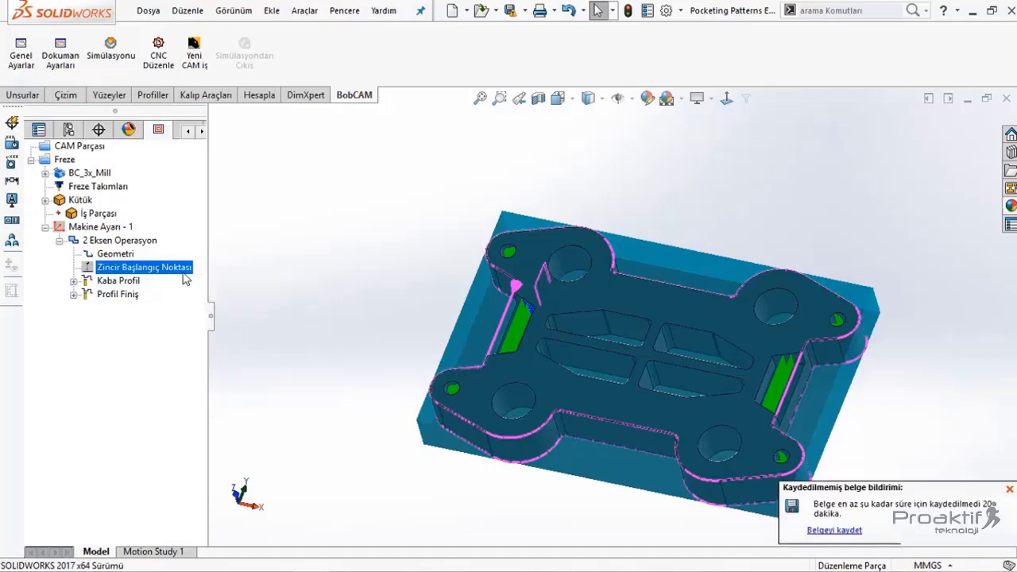
right_click(184, 278)
click(205, 294)
click(1010, 490)
Recompute all toolpaths of 2 Eksen Operasyon and inspect the new passes around the plate
right_click(117, 240)
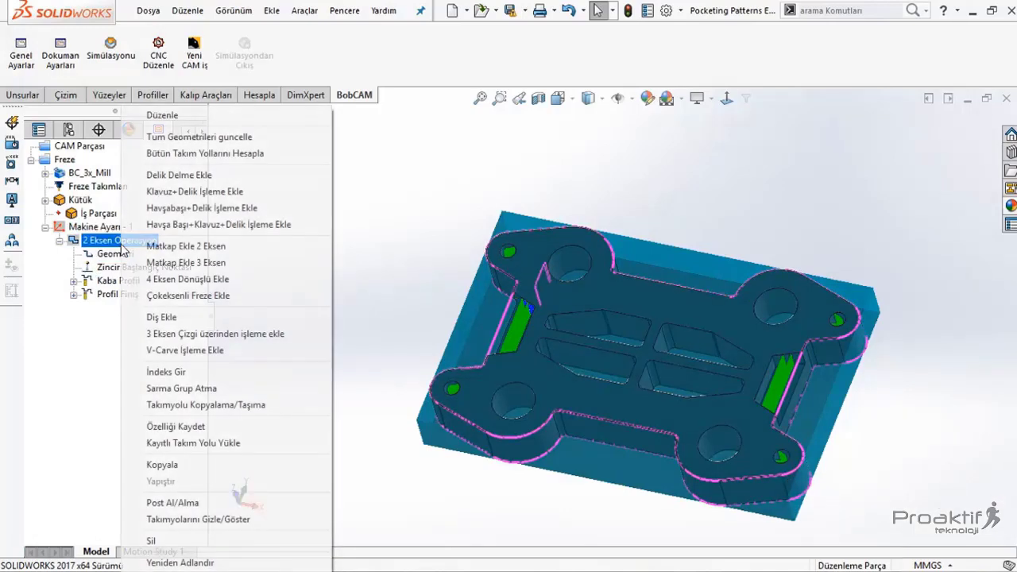
click(161, 158)
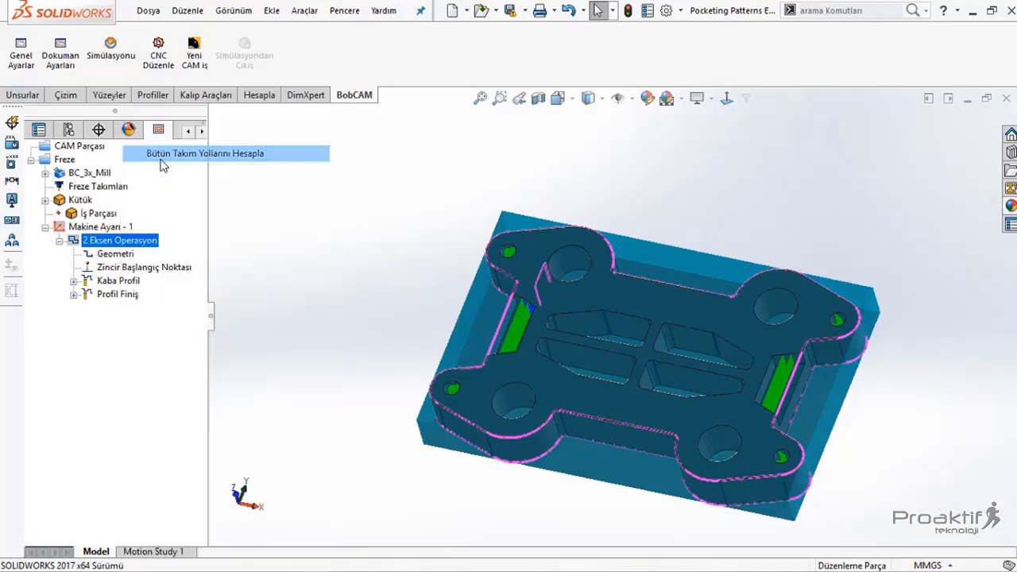
mouse_move(568, 262)
middle_down()
mouse_move(580, 314)
mouse_move(565, 210)
mouse_move(550, 300)
middle_up()
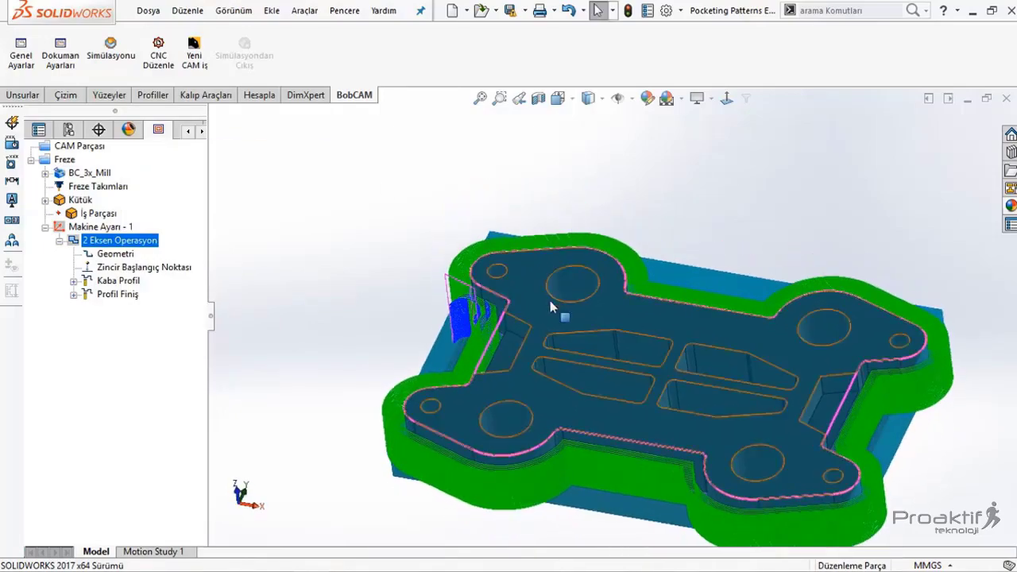
scroll(545, 323, down, 2)
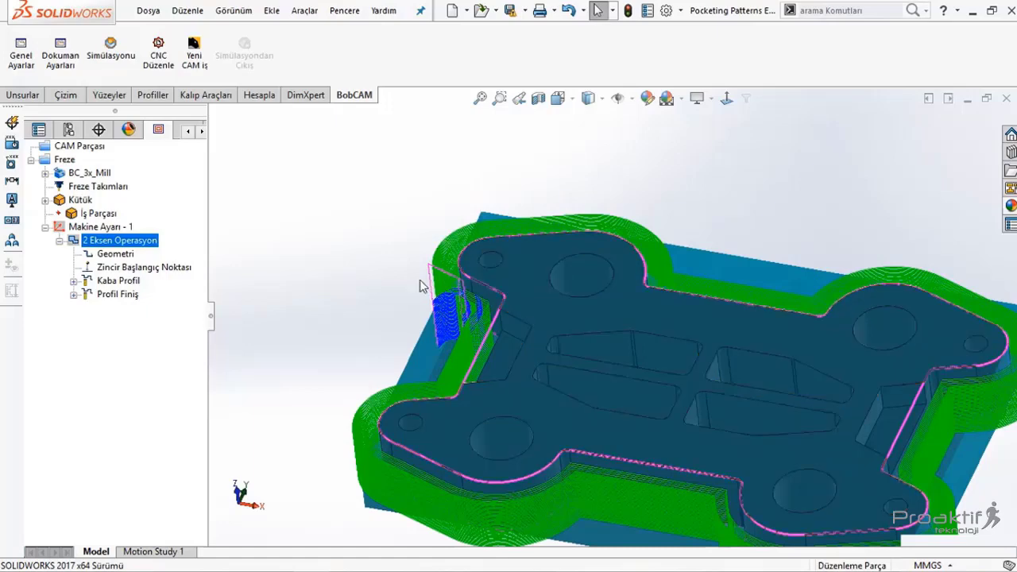
scroll(524, 326, down, 2)
scroll(509, 330, down, 2)
scroll(489, 338, down, 1)
scroll(489, 338, down, 2)
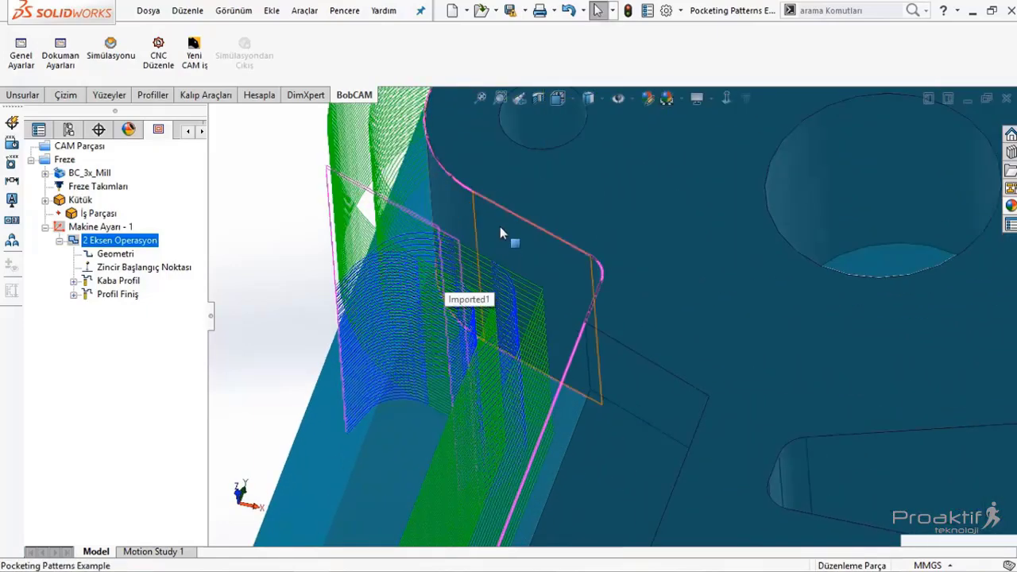
key(f)
scroll(719, 481, down, 3)
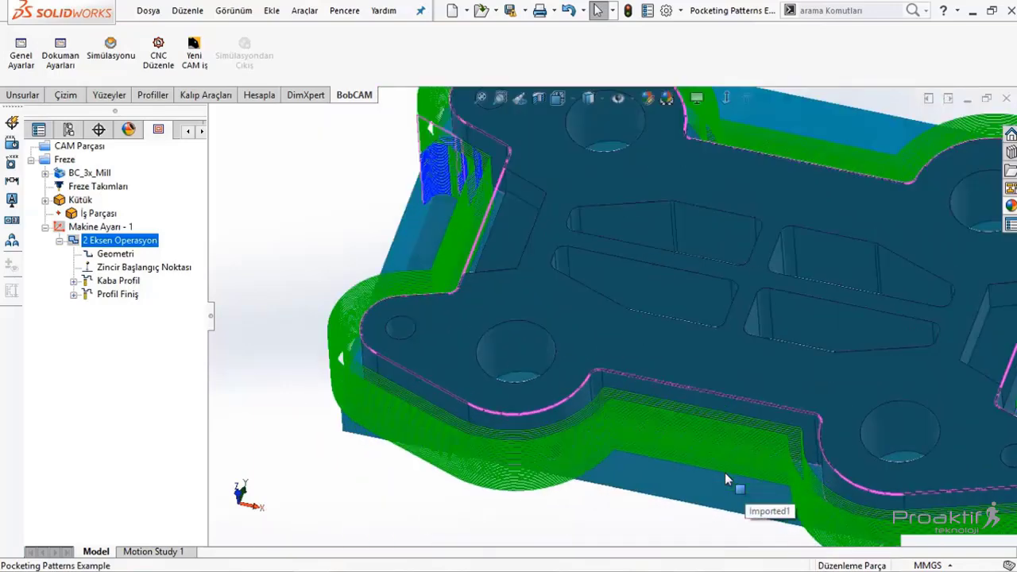
key(f)
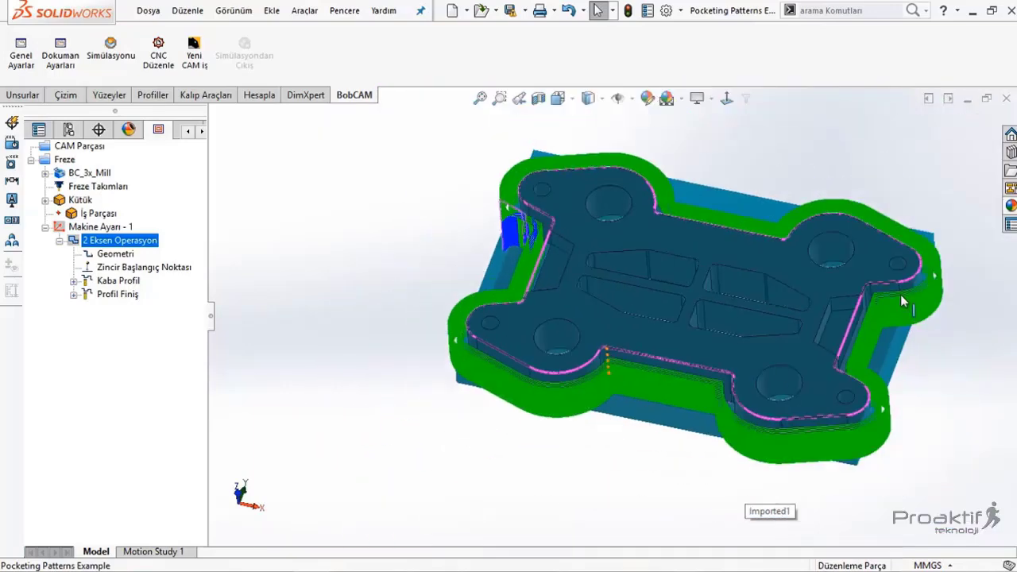
click(180, 271)
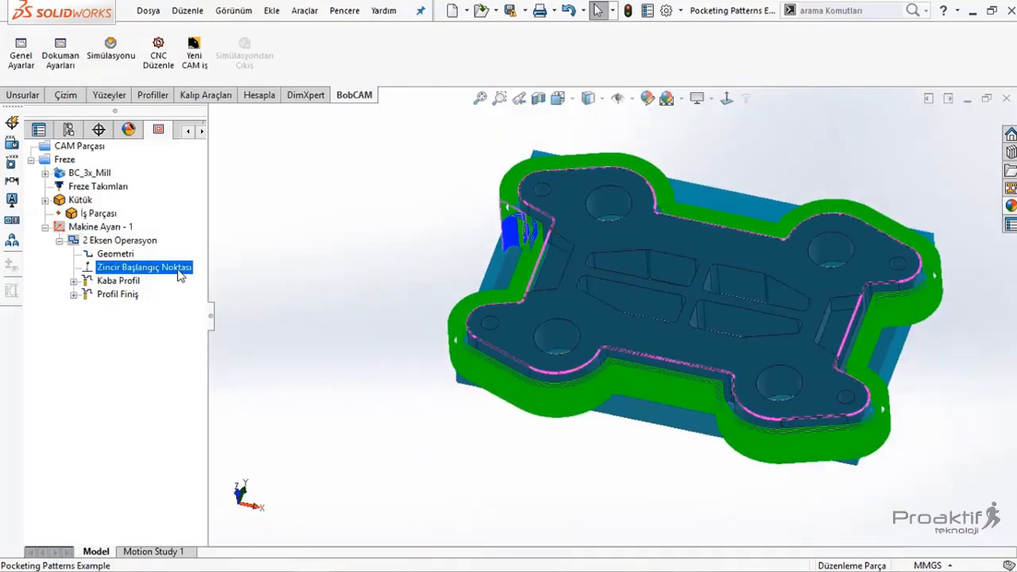
Move the chain start point to the plate's lower straight edge
right_click(178, 270)
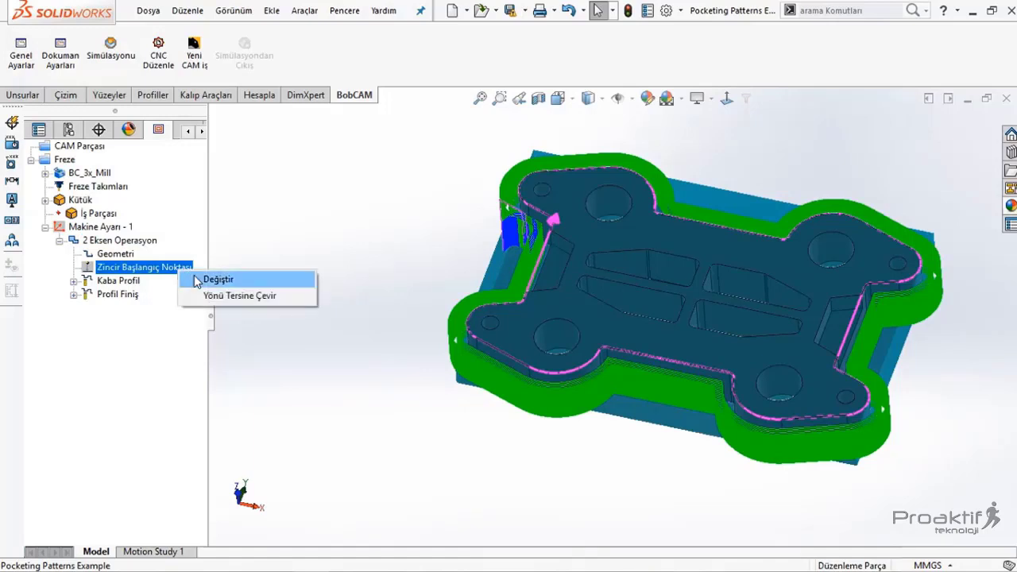
click(197, 280)
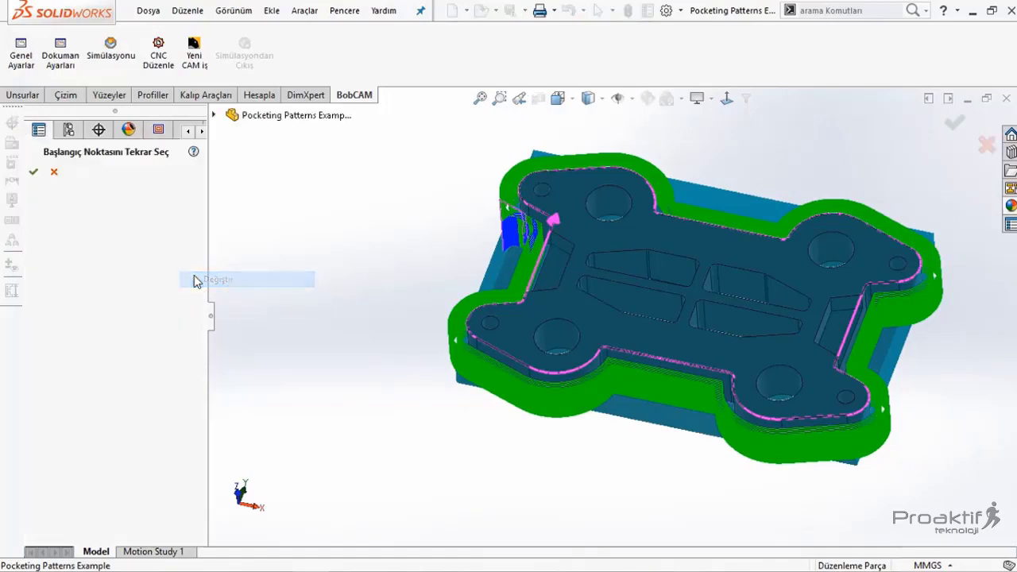
click(648, 355)
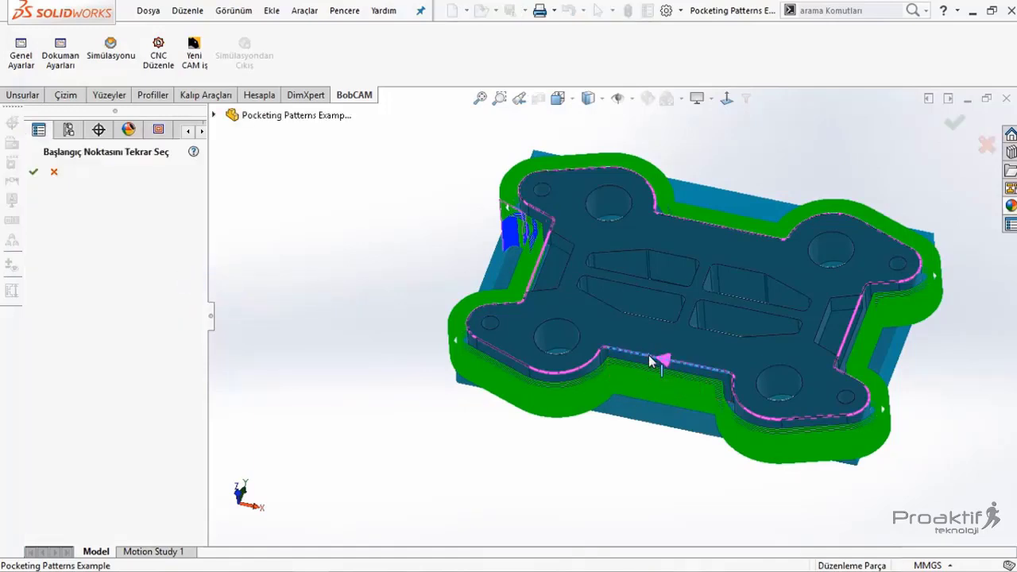
click(33, 172)
Recompute all toolpaths from the new start point and inspect them in isometric view
right_click(119, 245)
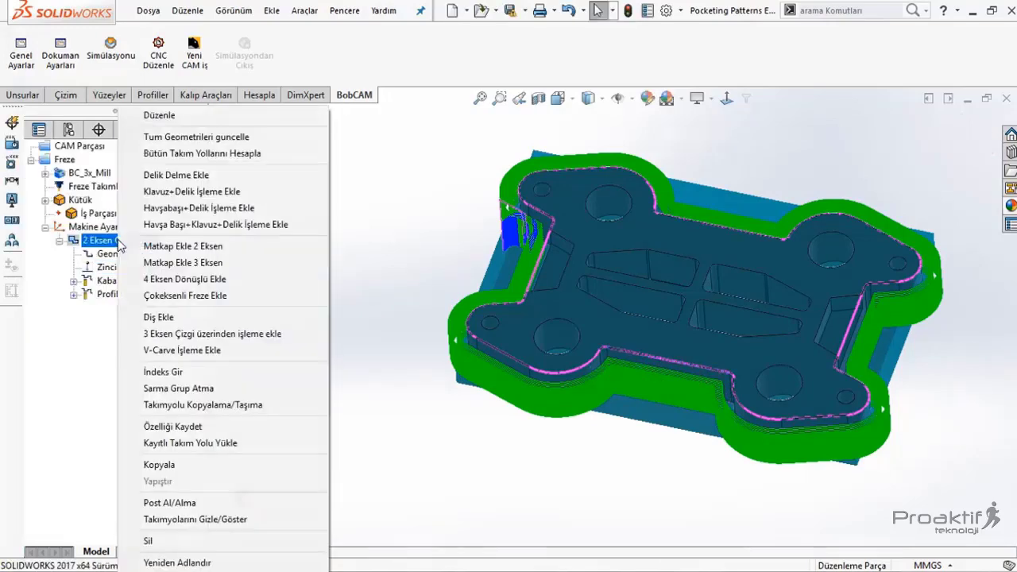
click(198, 155)
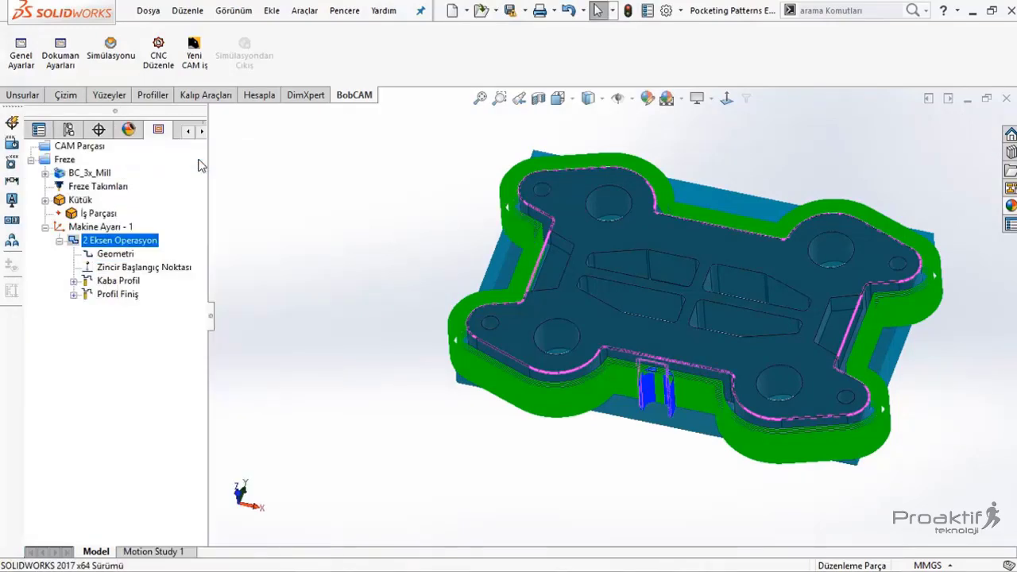
scroll(761, 427, up, 5)
mouse_move(760, 427)
middle_down()
mouse_move(613, 336)
mouse_move(621, 207)
middle_up()
mouse_move(614, 347)
middle_down()
mouse_move(662, 254)
mouse_move(685, 313)
mouse_move(686, 256)
middle_up()
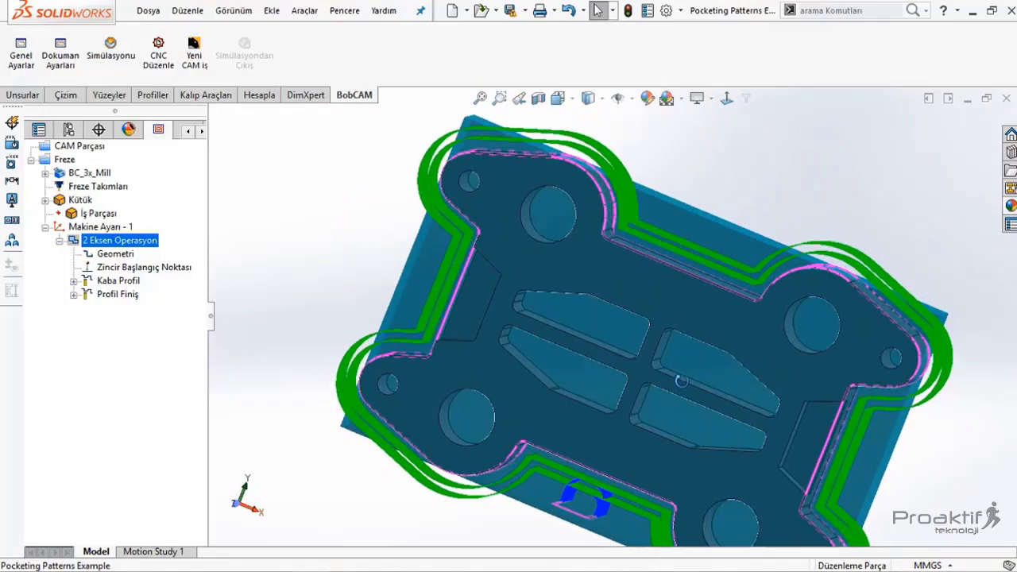
key(f)
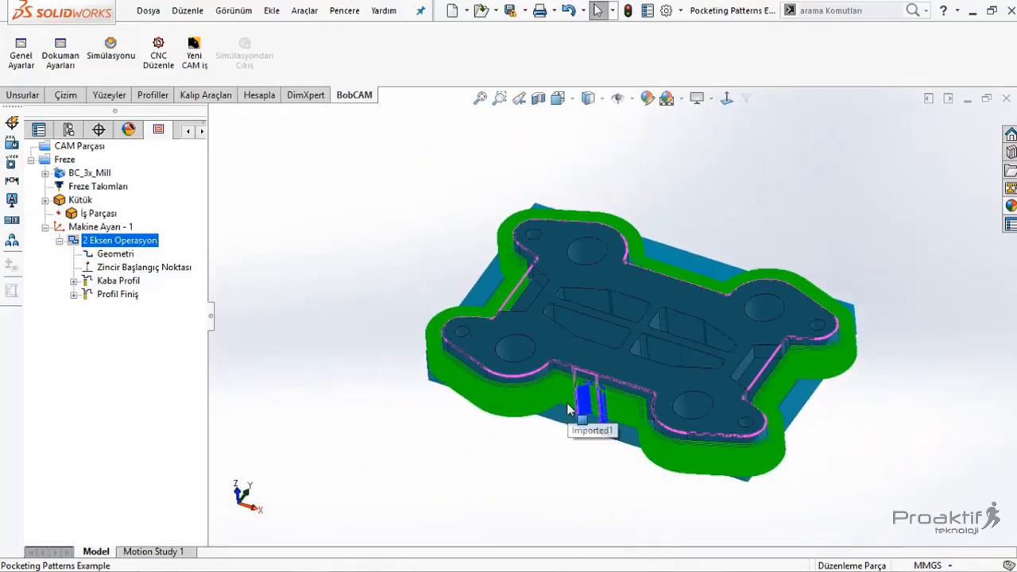